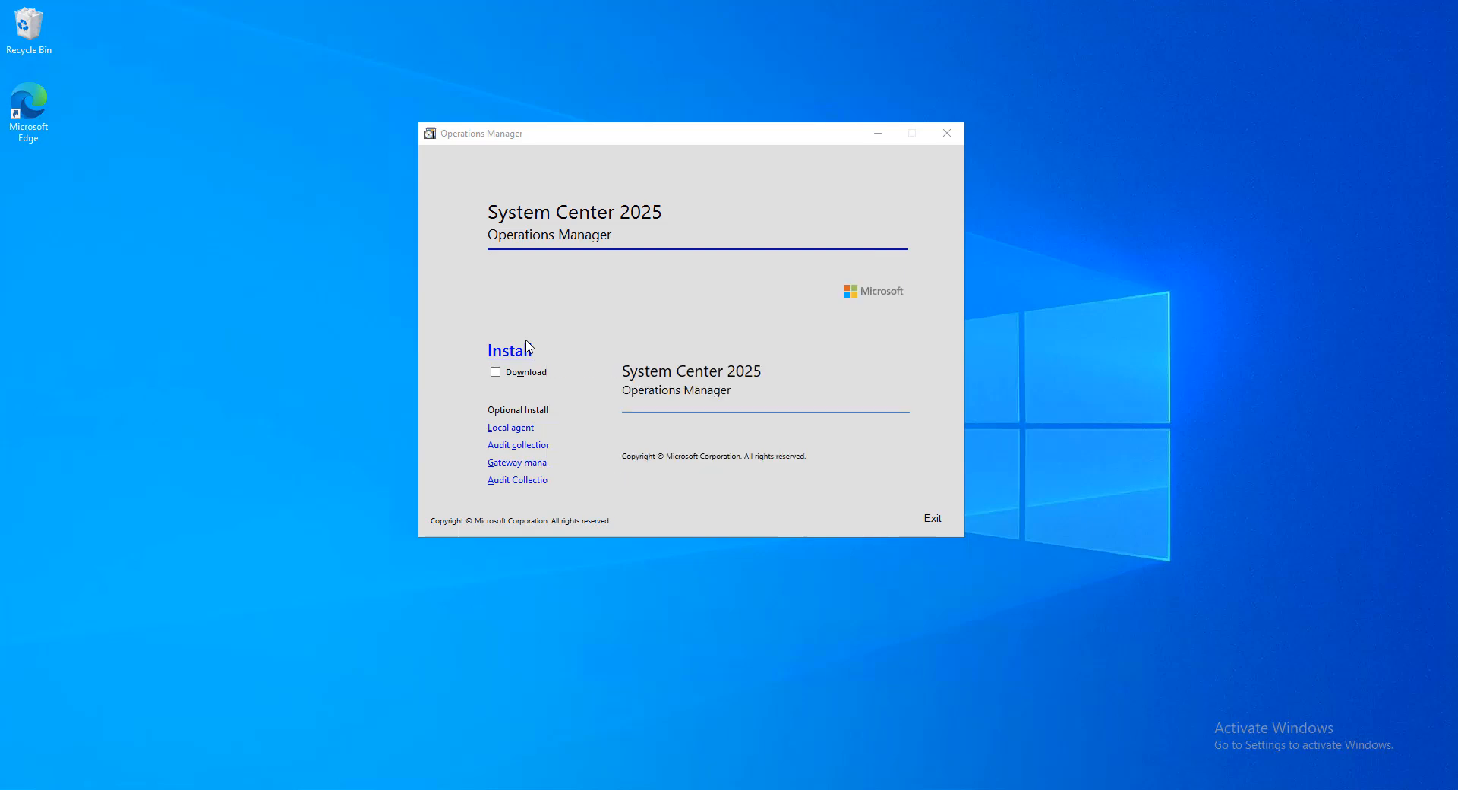
# Start the Operations Manager installation and set it to create a new management group named SCOM2025
pyautogui.click(524, 347)
pyautogui.click(524, 370)
pyautogui.click(888, 583)
pyautogui.click(888, 583)
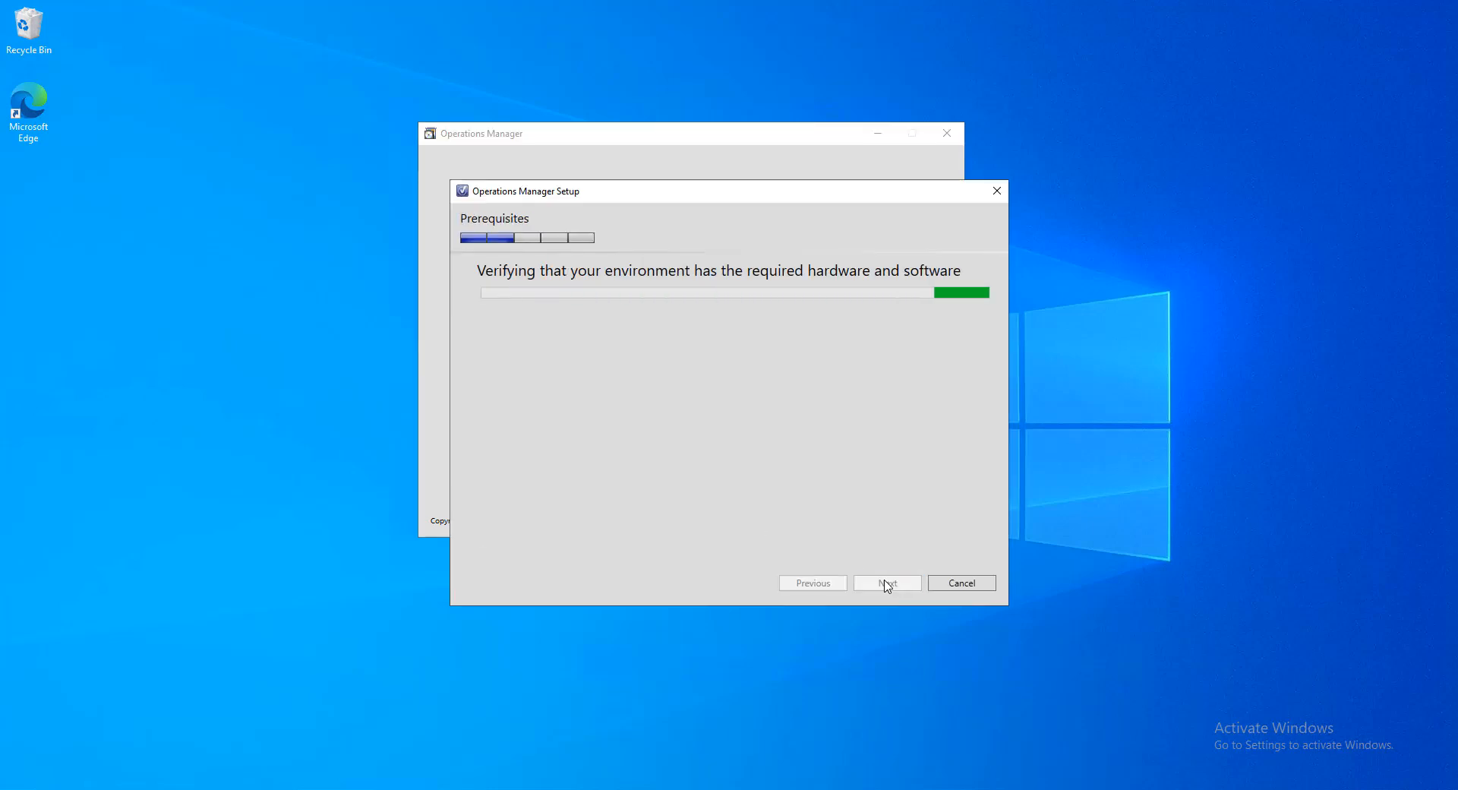
pyautogui.click(887, 584)
pyautogui.write('SCOM2025')
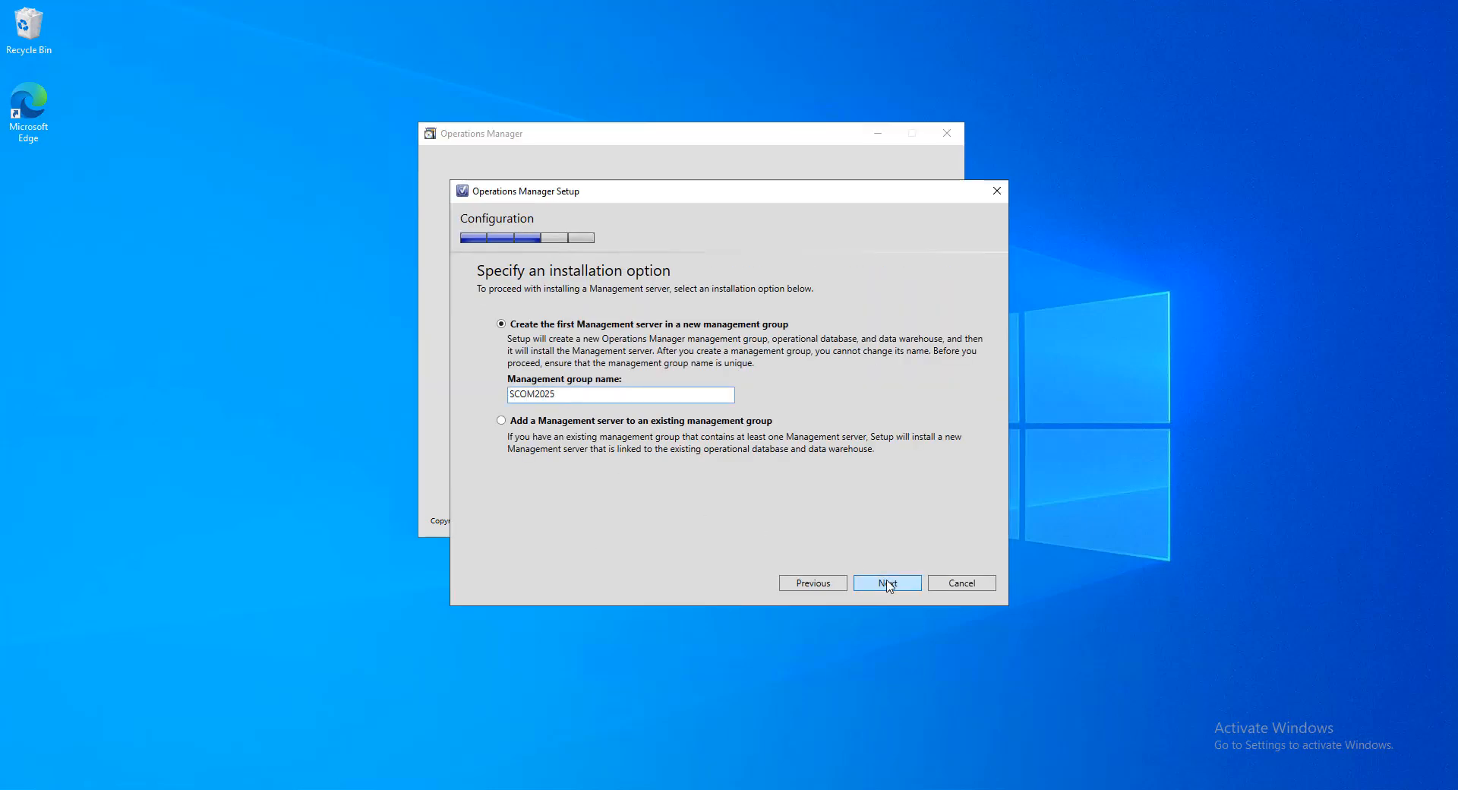
pyautogui.click(888, 583)
# Accept the license terms and configure the operational database on SQLServer with the name OperationsManager2025
pyautogui.click(685, 526)
pyautogui.click(888, 583)
pyautogui.write('SQLServer')
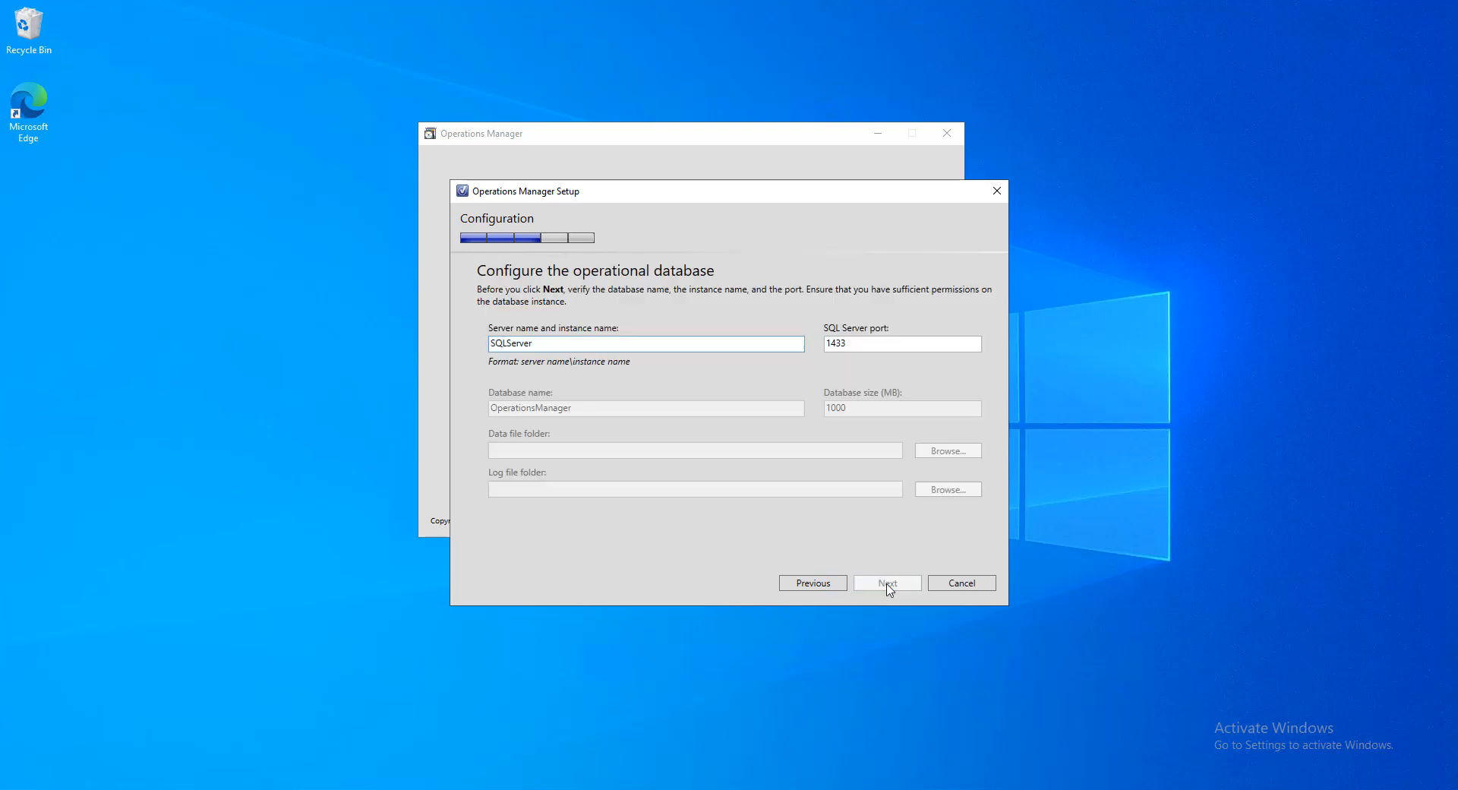
pyautogui.click(639, 411)
pyautogui.write('2022')
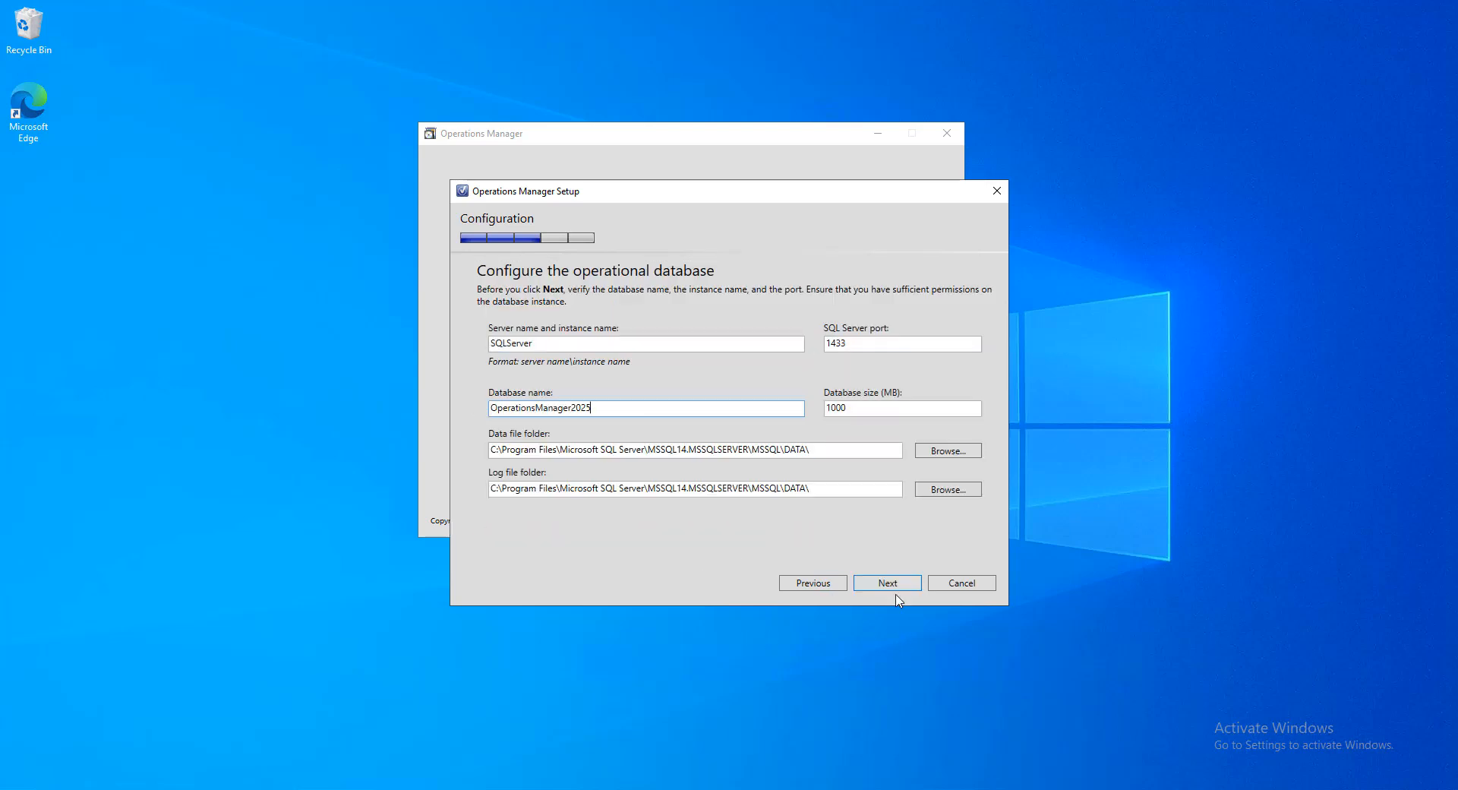
pyautogui.click(888, 588)
# Configure a new data warehouse database on SQLServer with 2025 appended to its default name OperationsManagerDW
pyautogui.write('SQLServer')
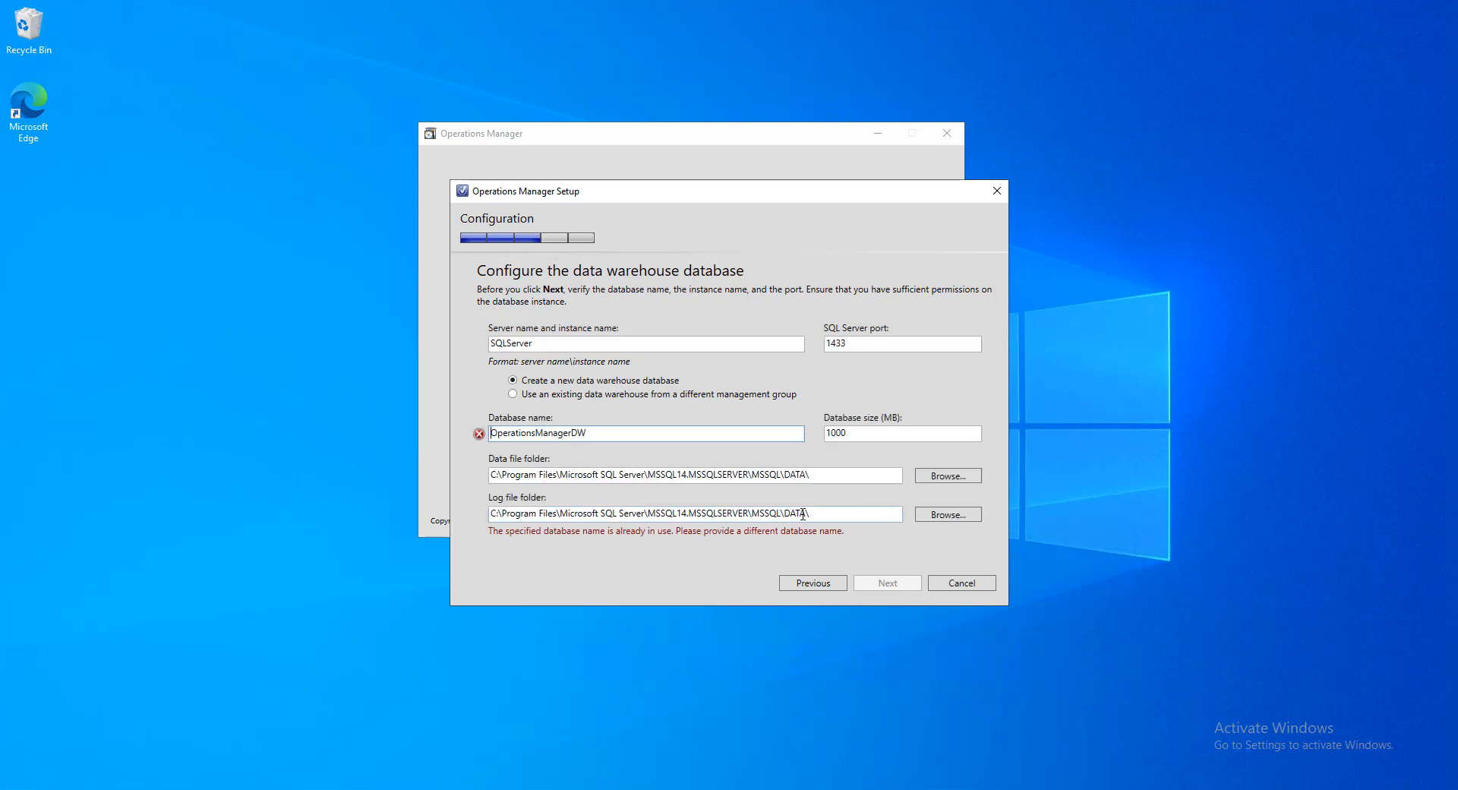
pyautogui.write('2025')
pyautogui.click(891, 583)
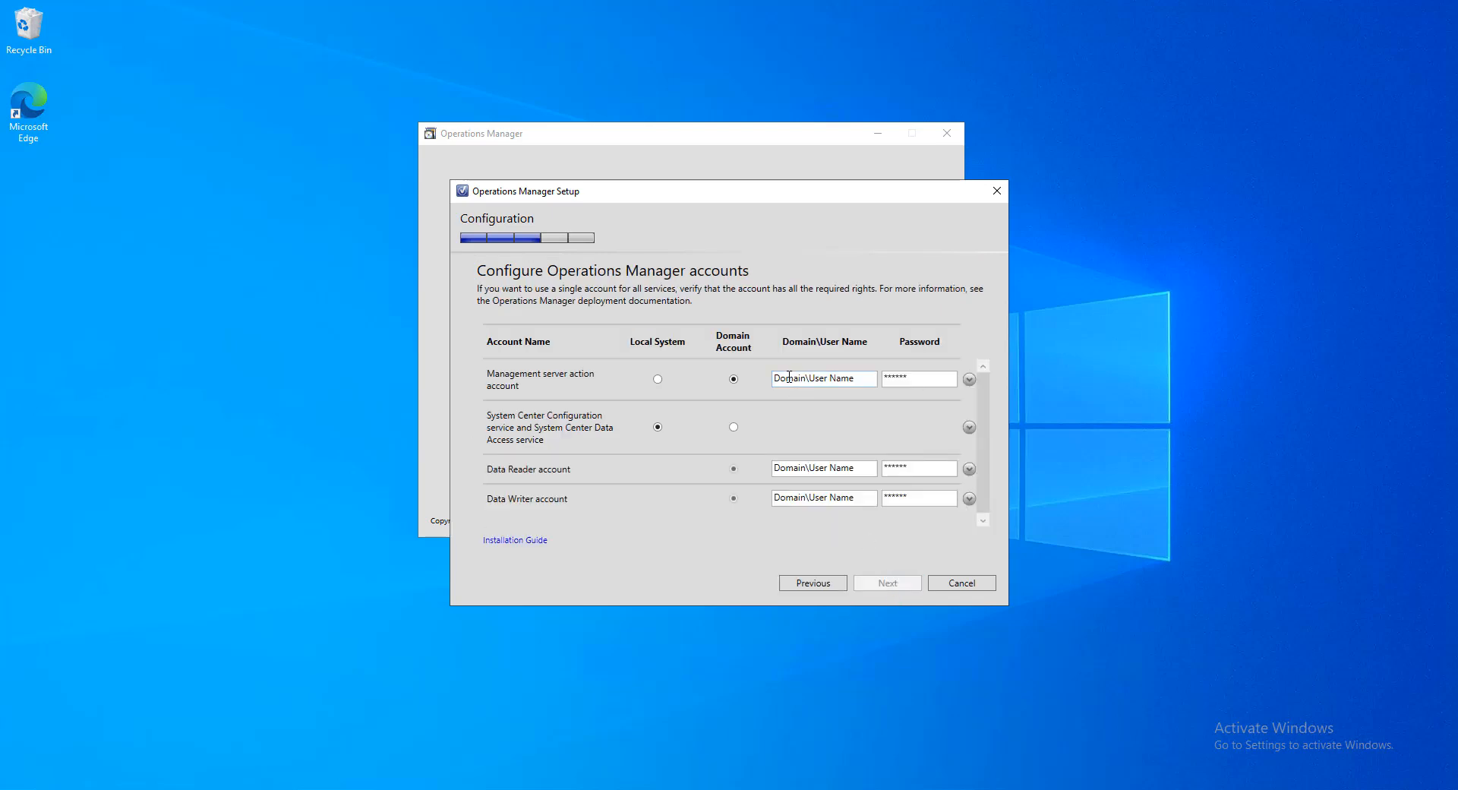
# Enter the domain user name contoso\administrator and the account password for the Management server action account
pyautogui.click(790, 378)
pyautogui.write('contoso\\administrator')
pyautogui.press('Tab')
pyautogui.write('*******')
# Enter the domain user name contoso\administrator and the account password for the Data Reader account
pyautogui.press('Tab')
pyautogui.press('Tab')
pyautogui.press('Tab')
pyautogui.press('Tab')
pyautogui.write('contoso\\administrator')
pyautogui.press('Tab')
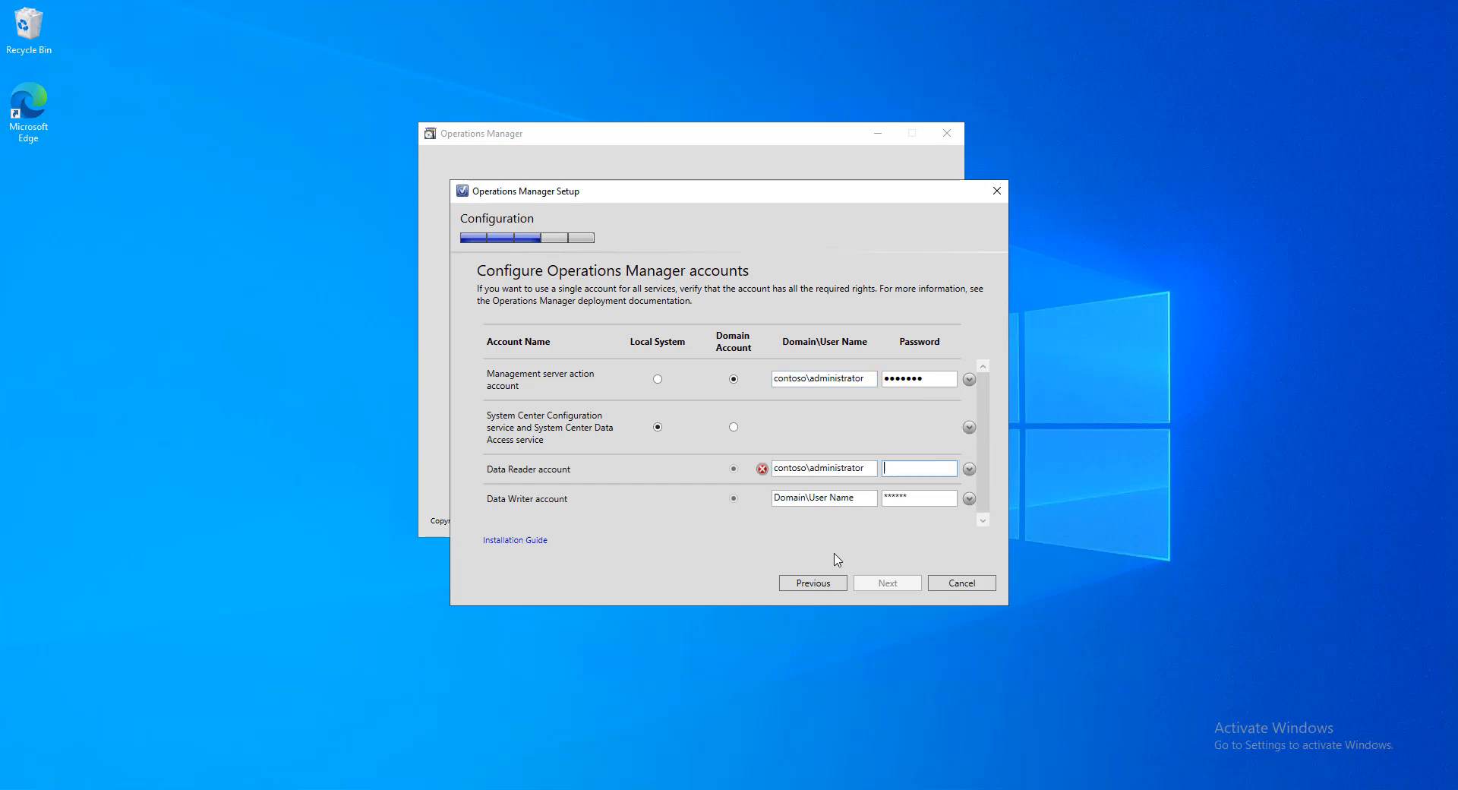
pyautogui.write('*******')
# Enter contoso\administrator and the account password for the Data Writer account, and submit the account configuration
pyautogui.press('Tab')
pyautogui.press('Tab')
pyautogui.write('contoso\\admini')
pyautogui.write('nistrator')
pyautogui.press('Tab')
pyautogui.write('*******')
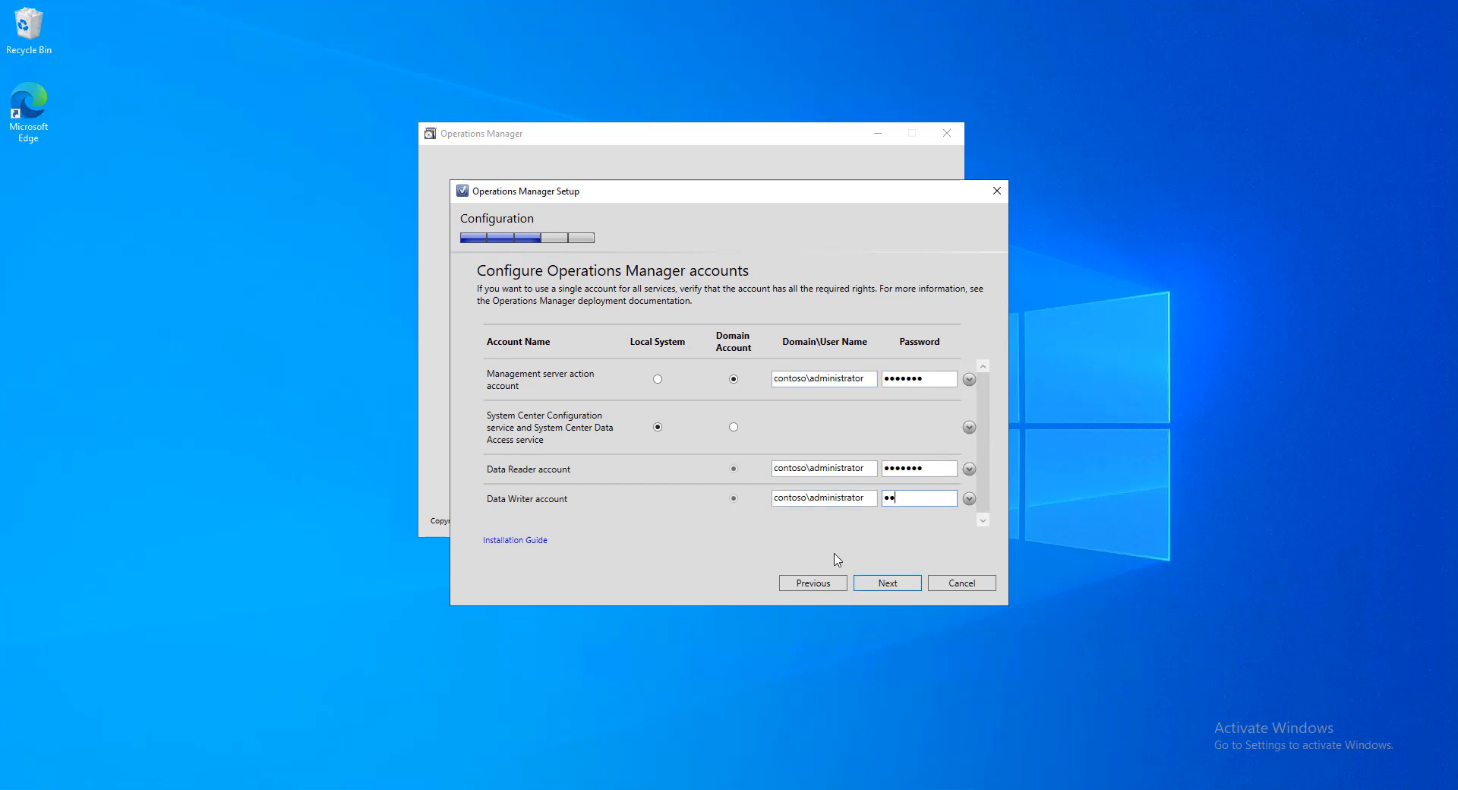
pyautogui.click(889, 582)
# Continue to the Microsoft Update setup page and turn automatic update checks off
pyautogui.click(841, 466)
pyautogui.click(889, 582)
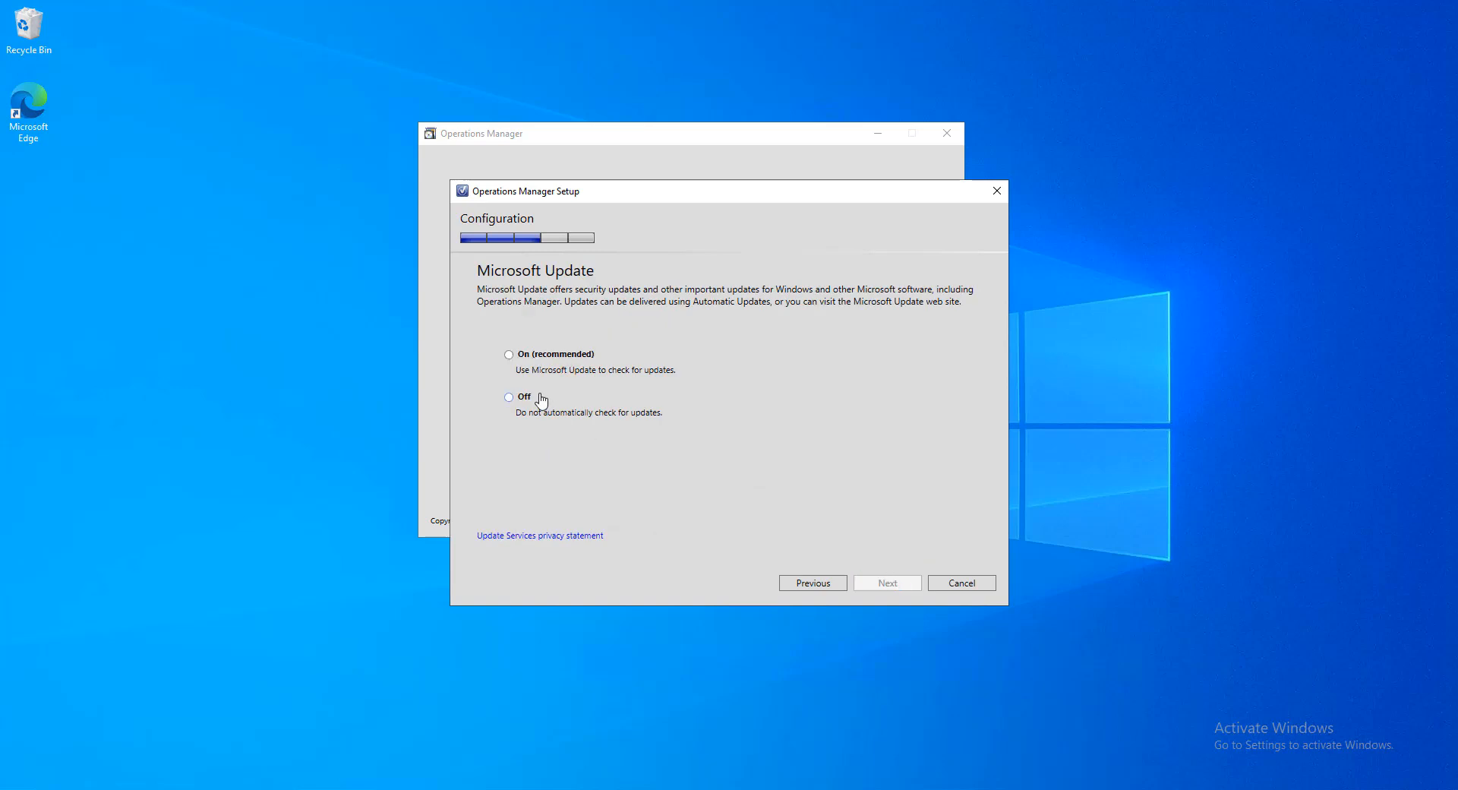
pyautogui.click(887, 584)
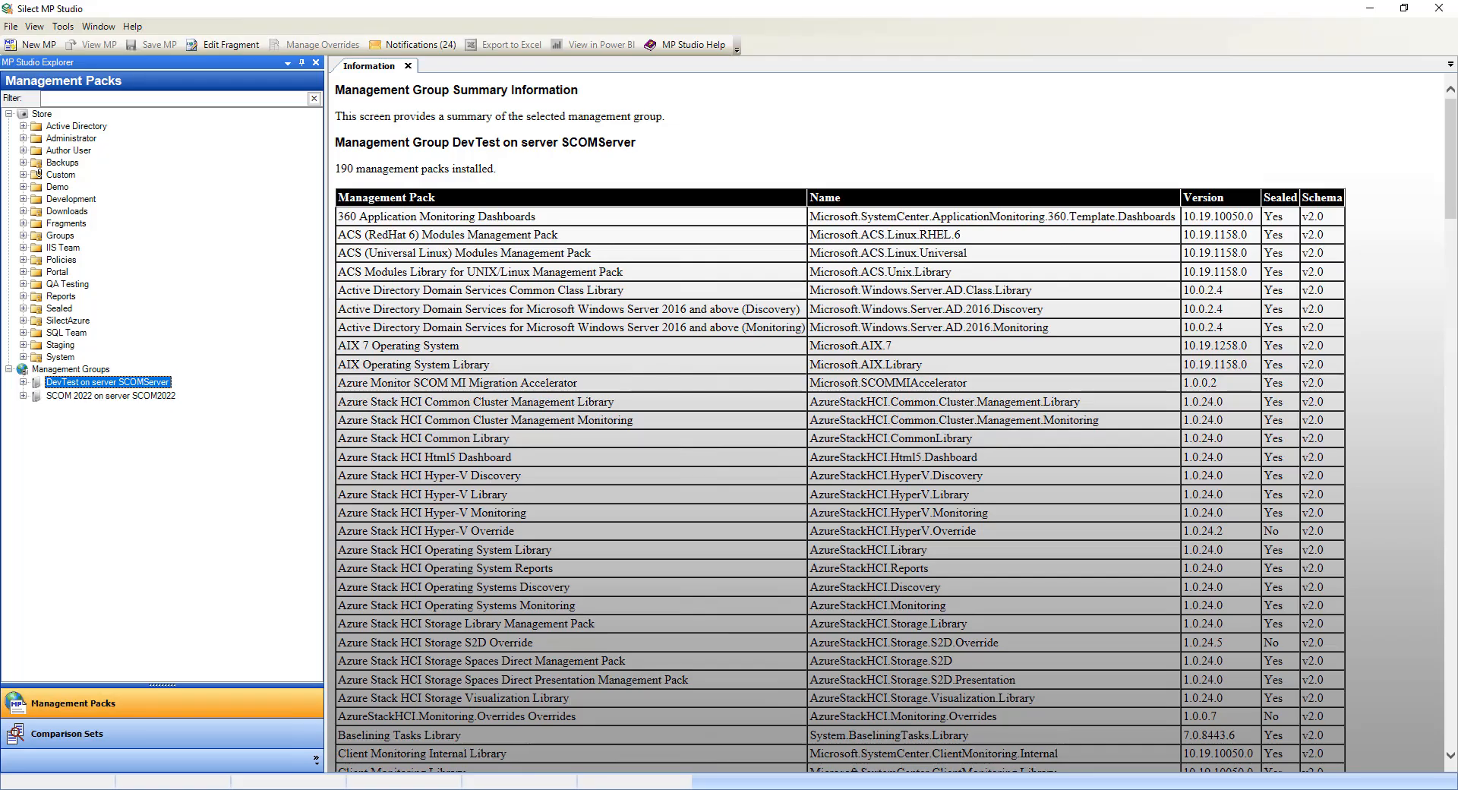
# In Silect MP Studio, register the management group on management server SCOM25 as a global registration available to all users
pyautogui.click(97, 371)
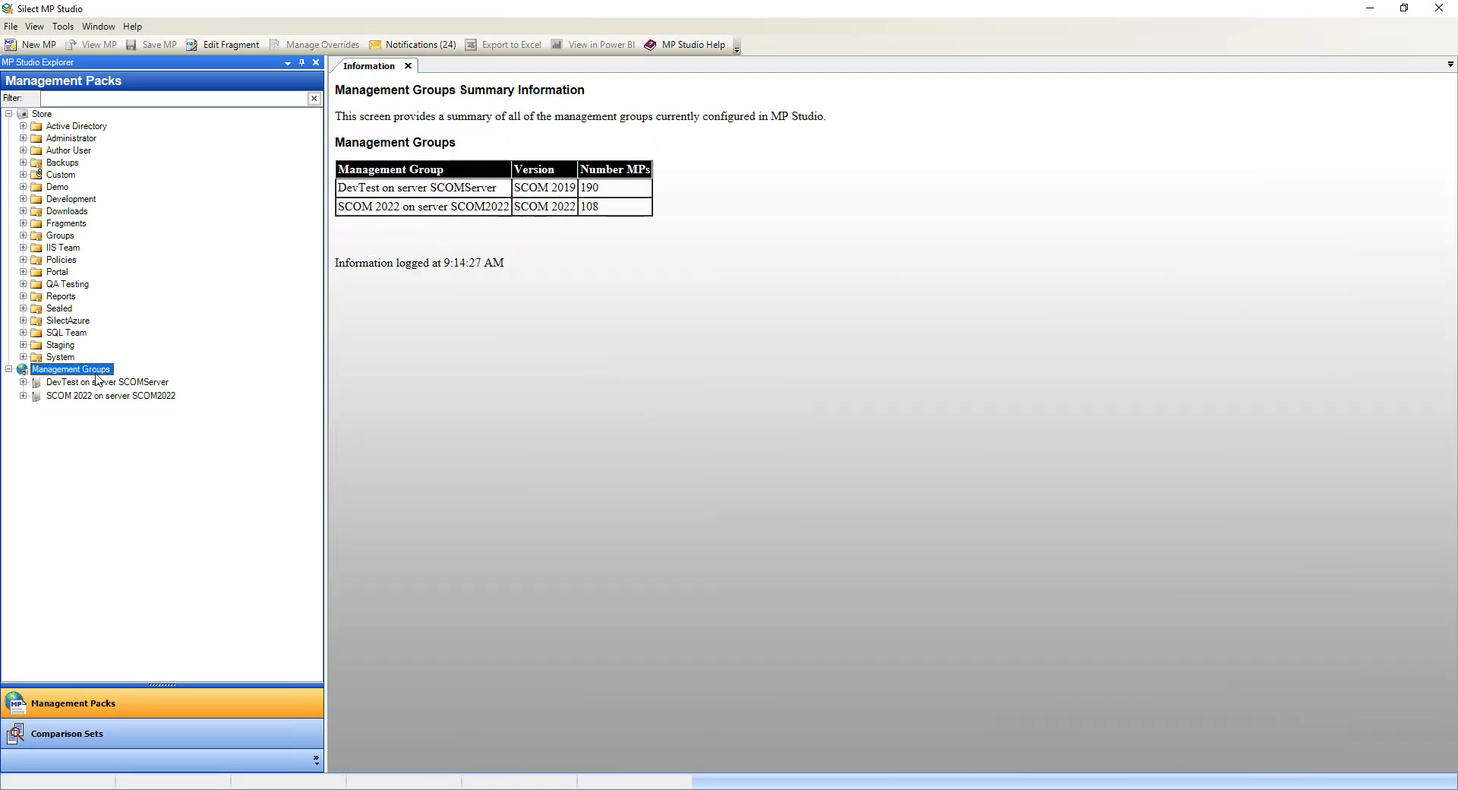
pyautogui.rightClick(99, 372)
pyautogui.click(162, 389)
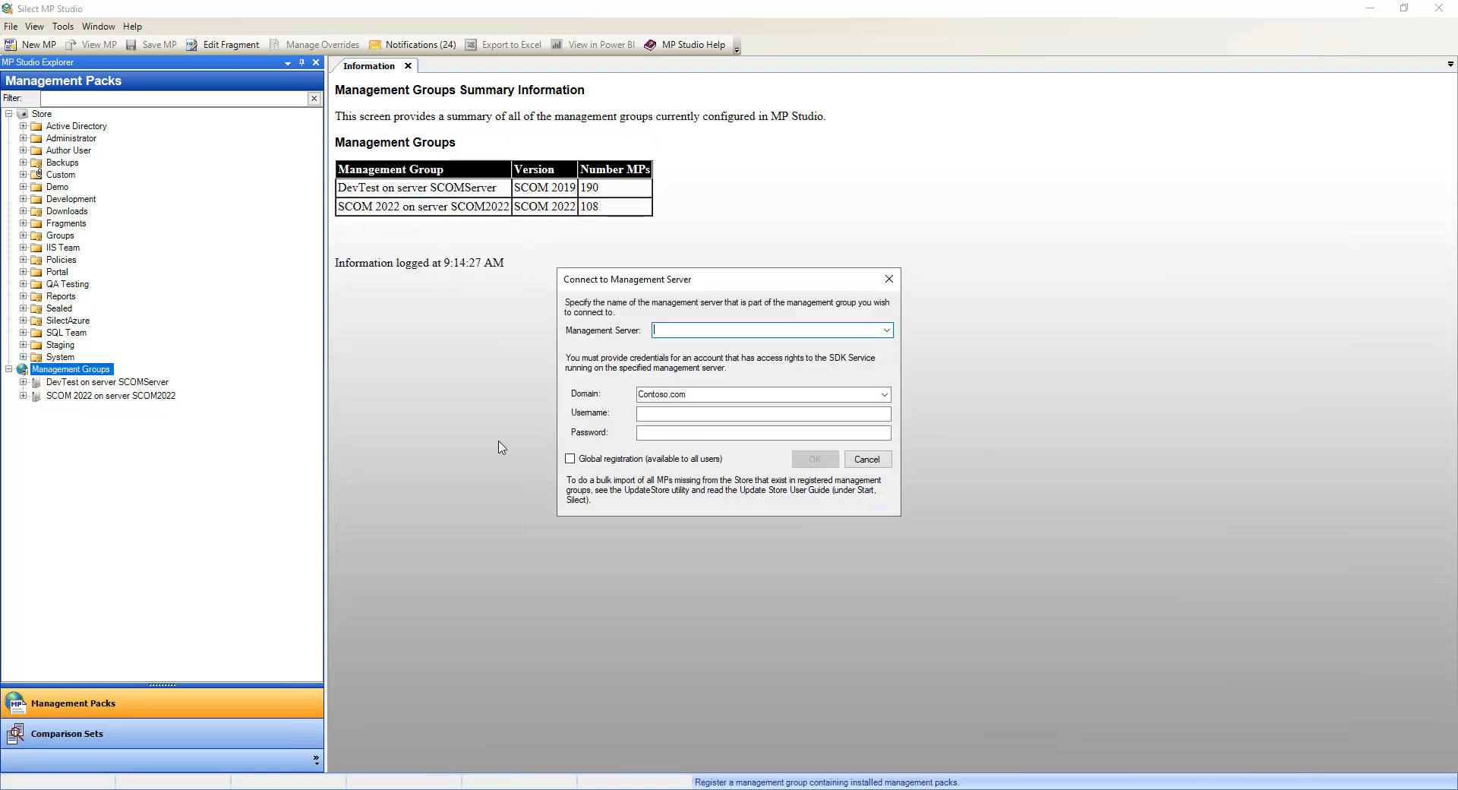
pyautogui.write('SCOM25')
pyautogui.press('Tab')
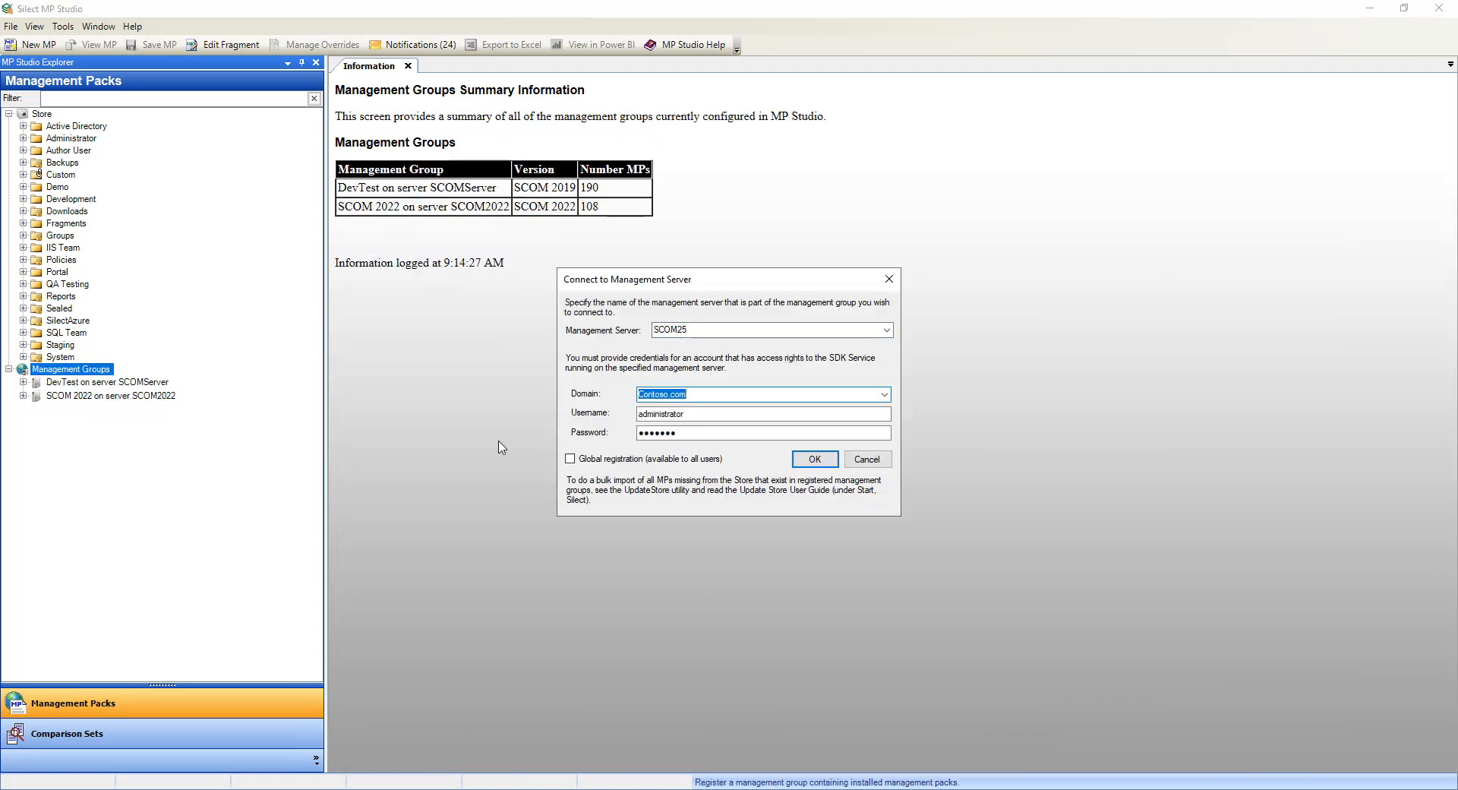
pyautogui.click(646, 458)
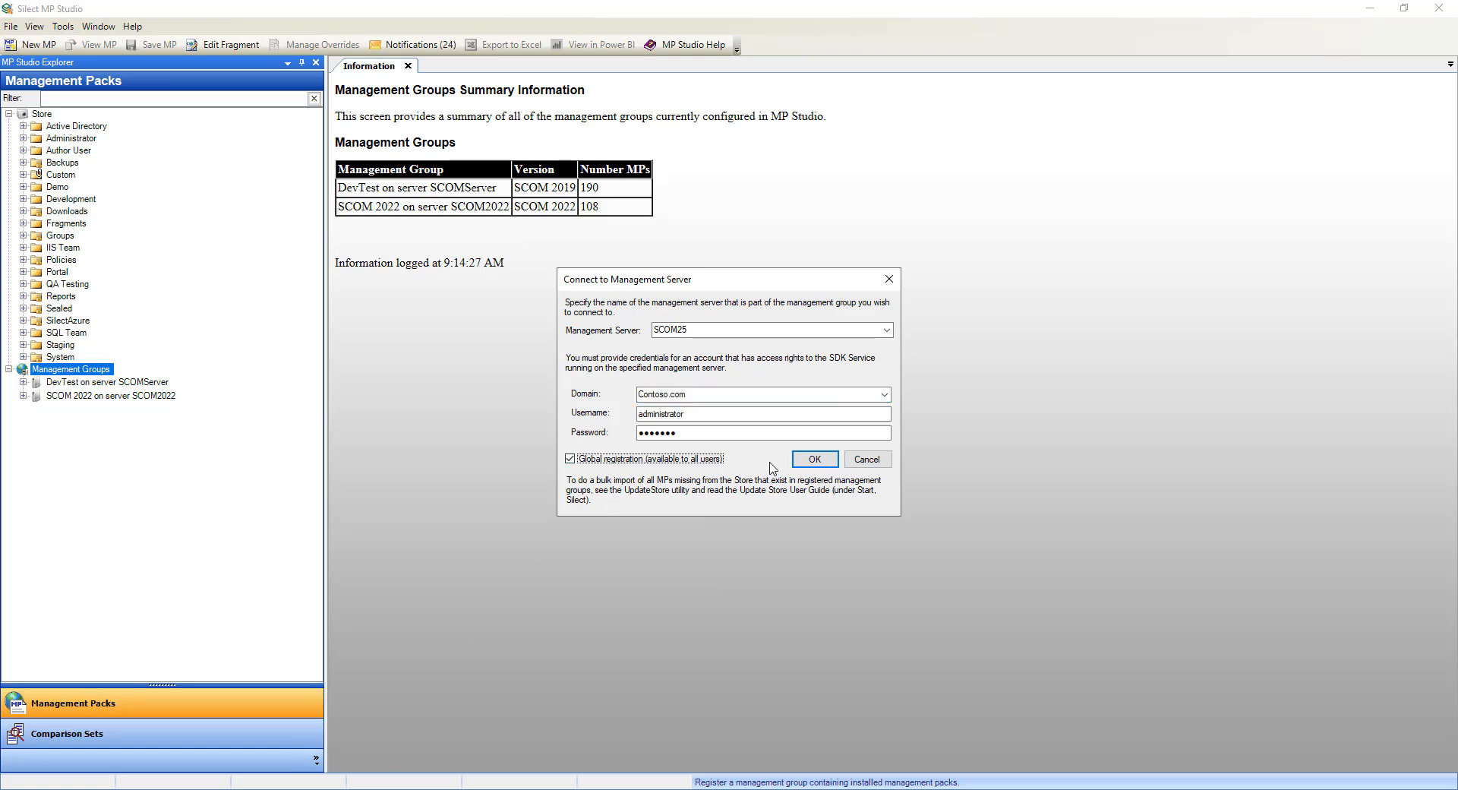
pyautogui.click(816, 468)
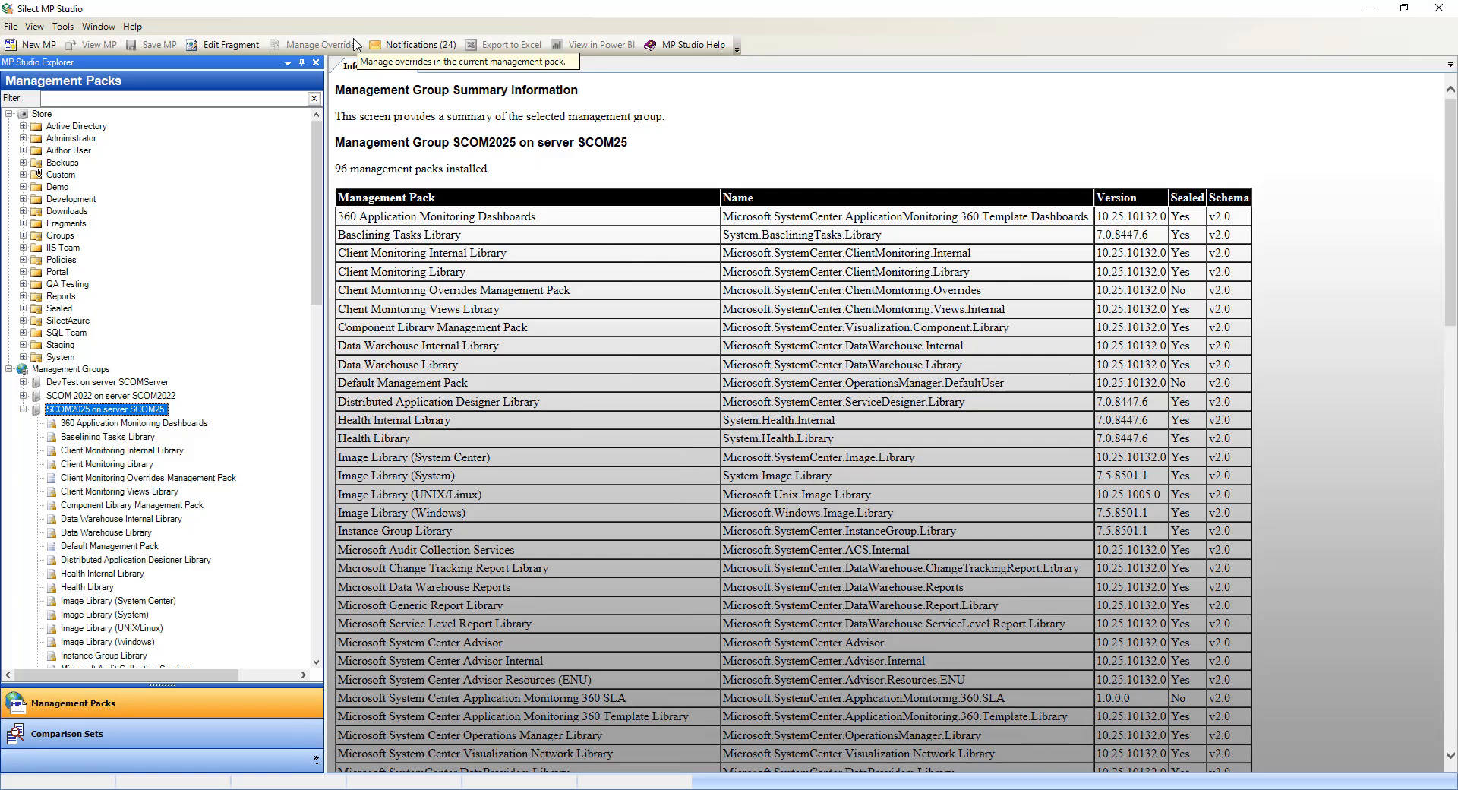
# Set up a Migration Evaluation Report with DevTest (SCOM 2019) as source and SCOM2025 as destination, dismissing the user roles error
pyautogui.click(63, 29)
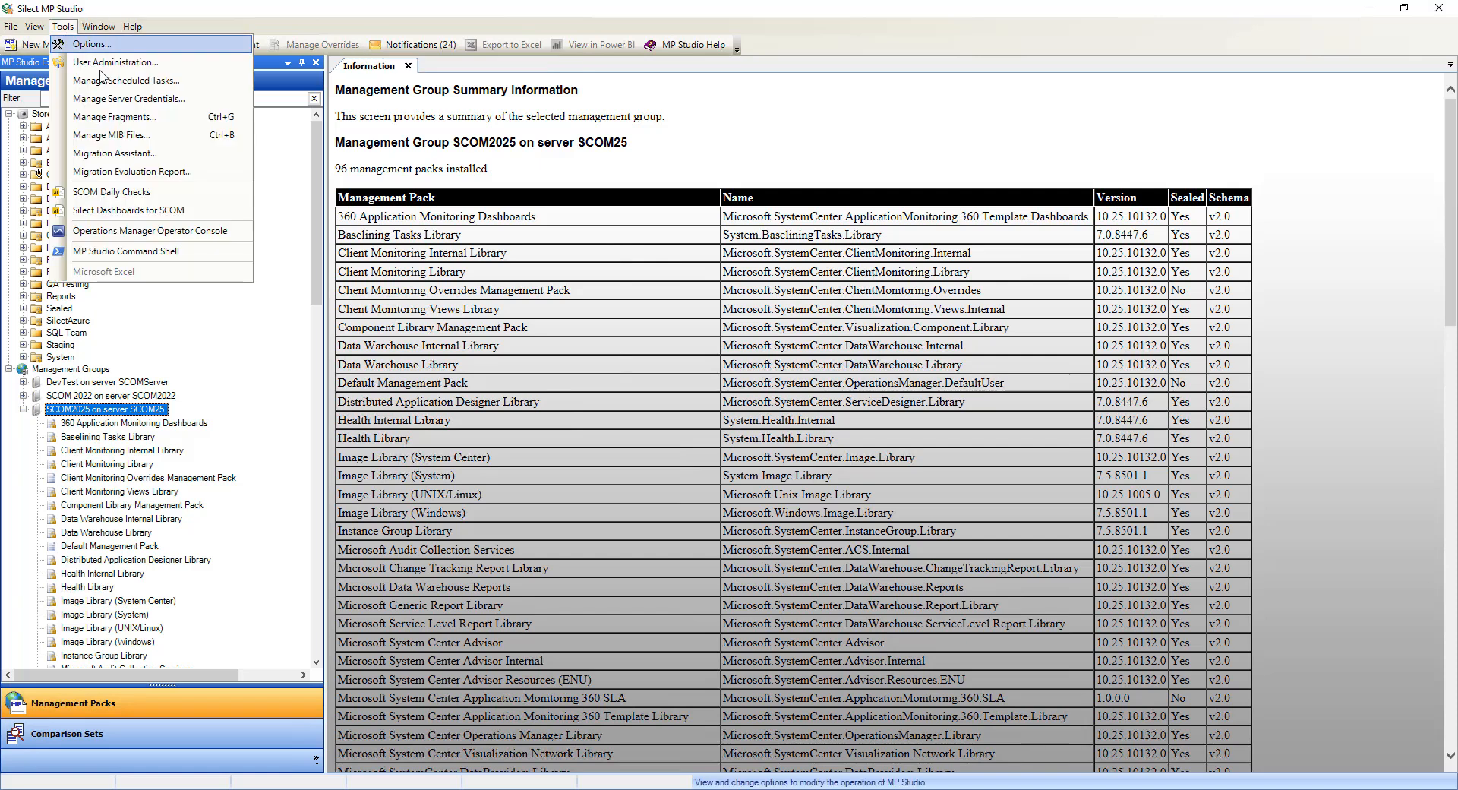
pyautogui.click(179, 173)
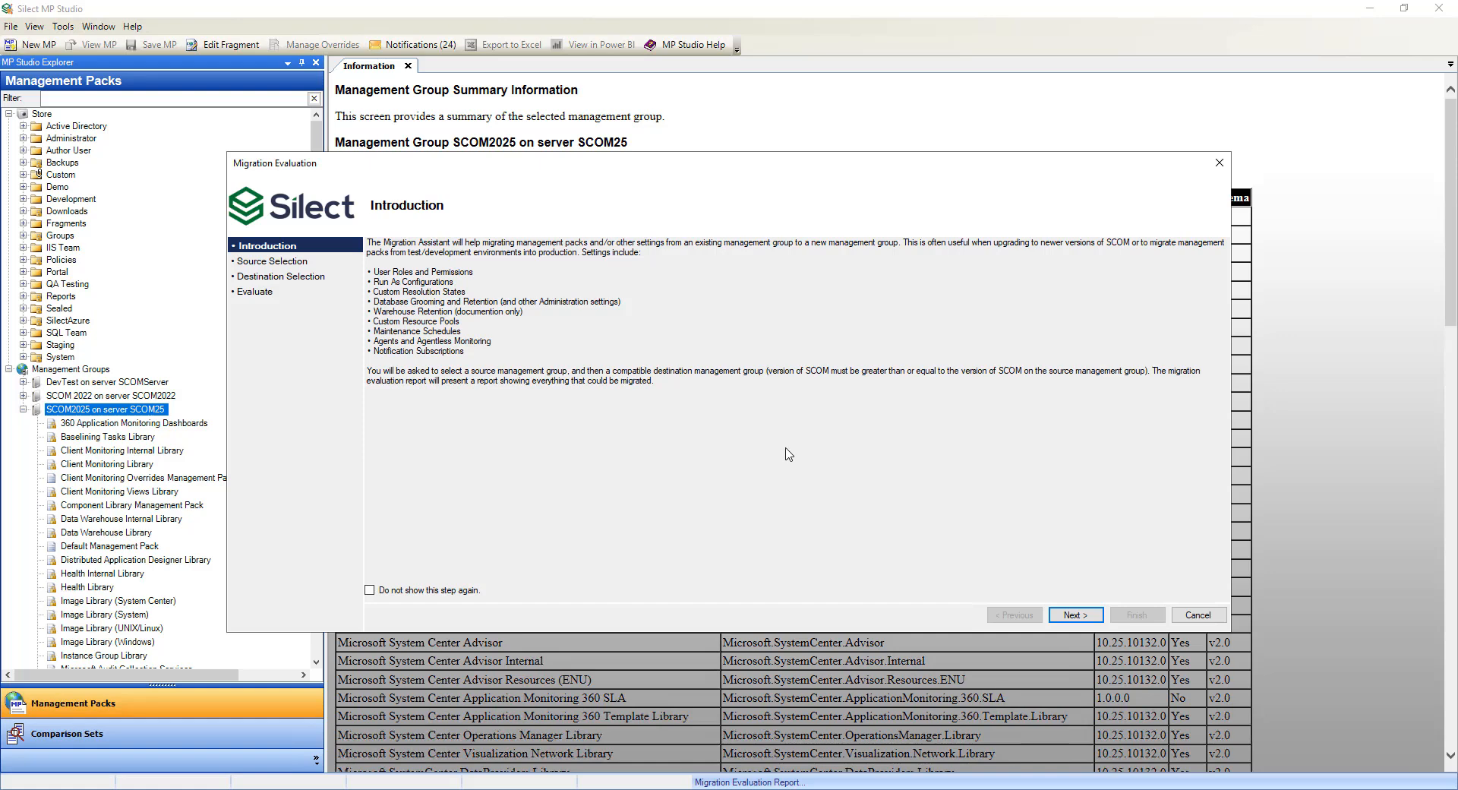
pyautogui.click(1076, 614)
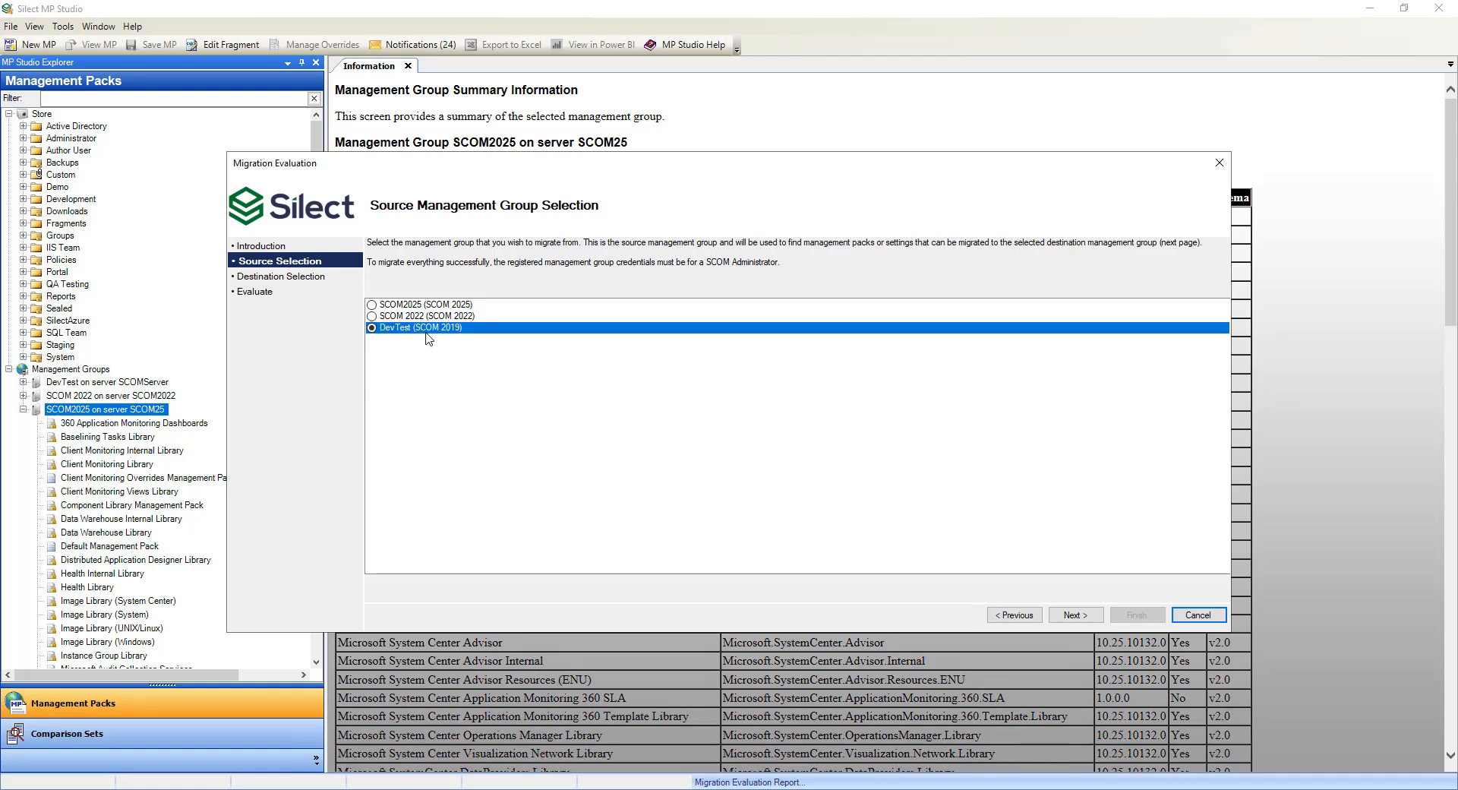
pyautogui.click(1076, 617)
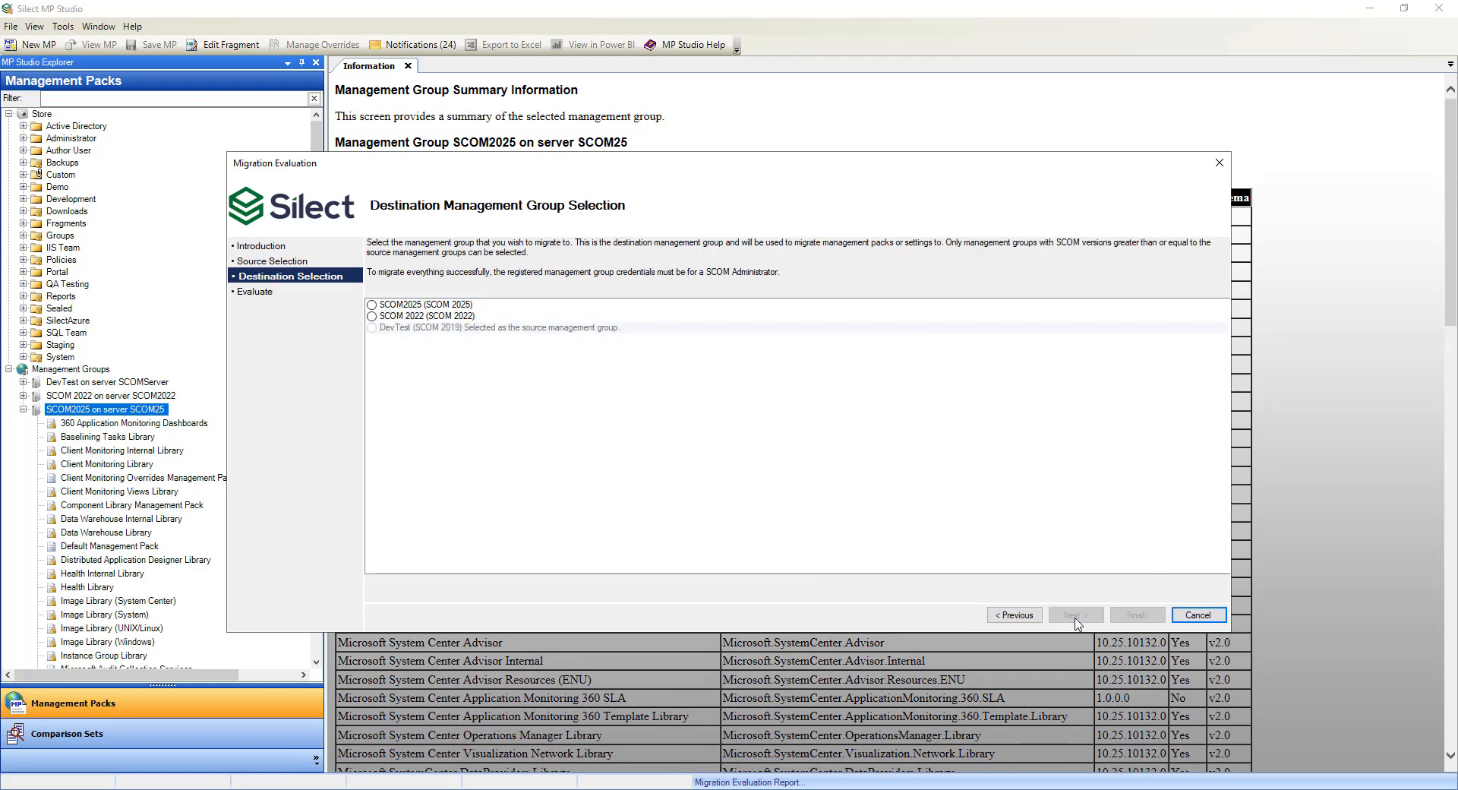
pyautogui.click(455, 304)
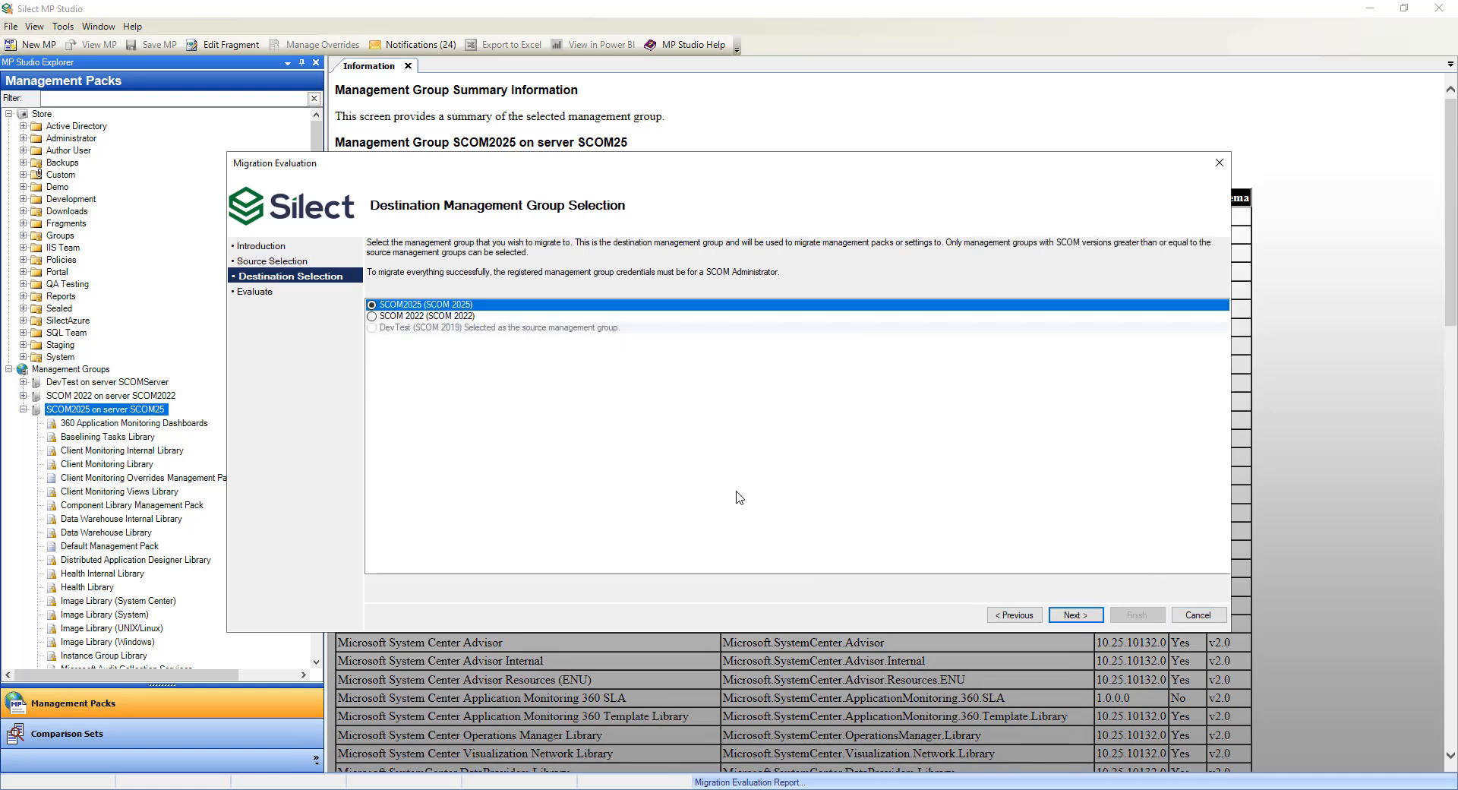
pyautogui.click(1076, 615)
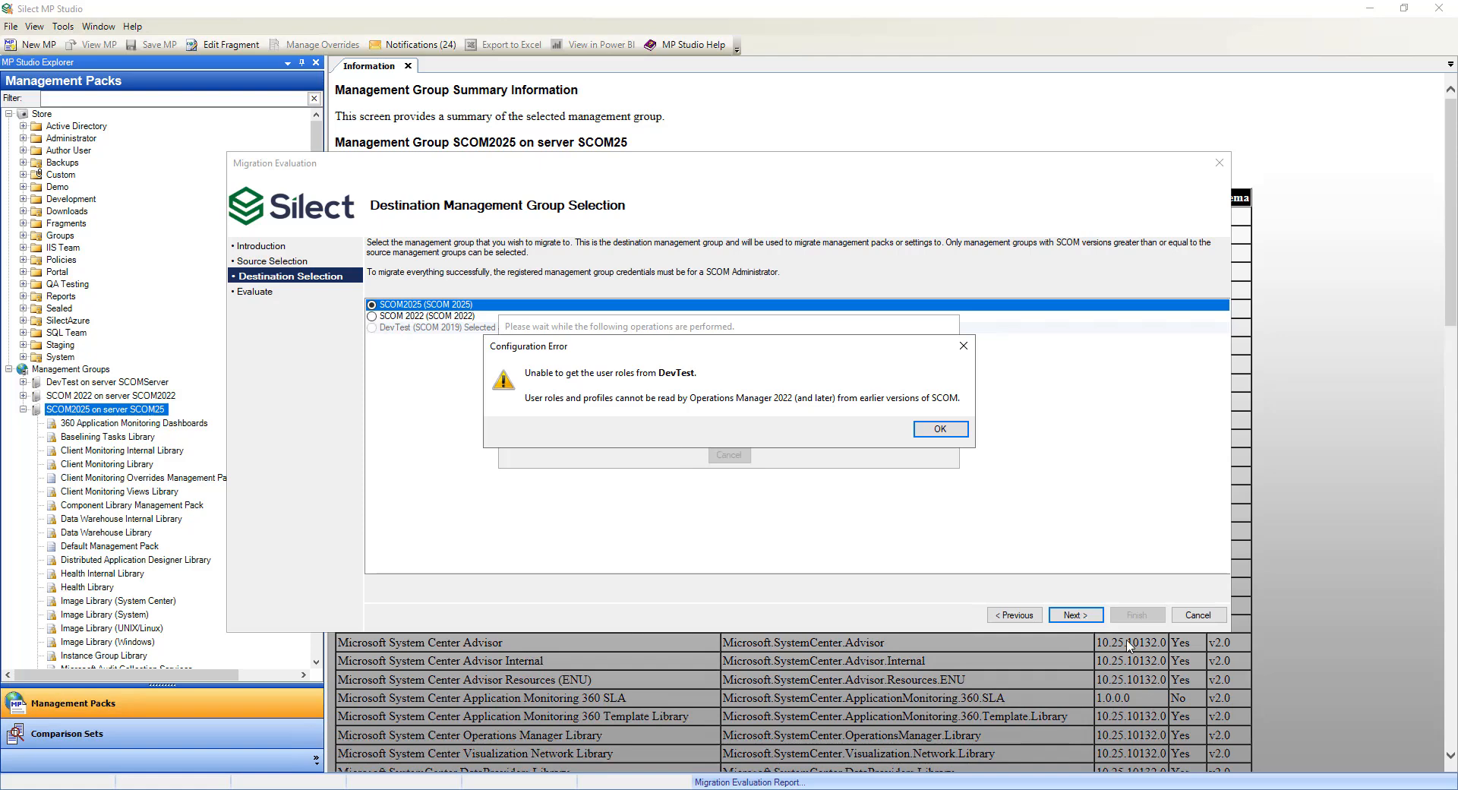
pyautogui.click(940, 429)
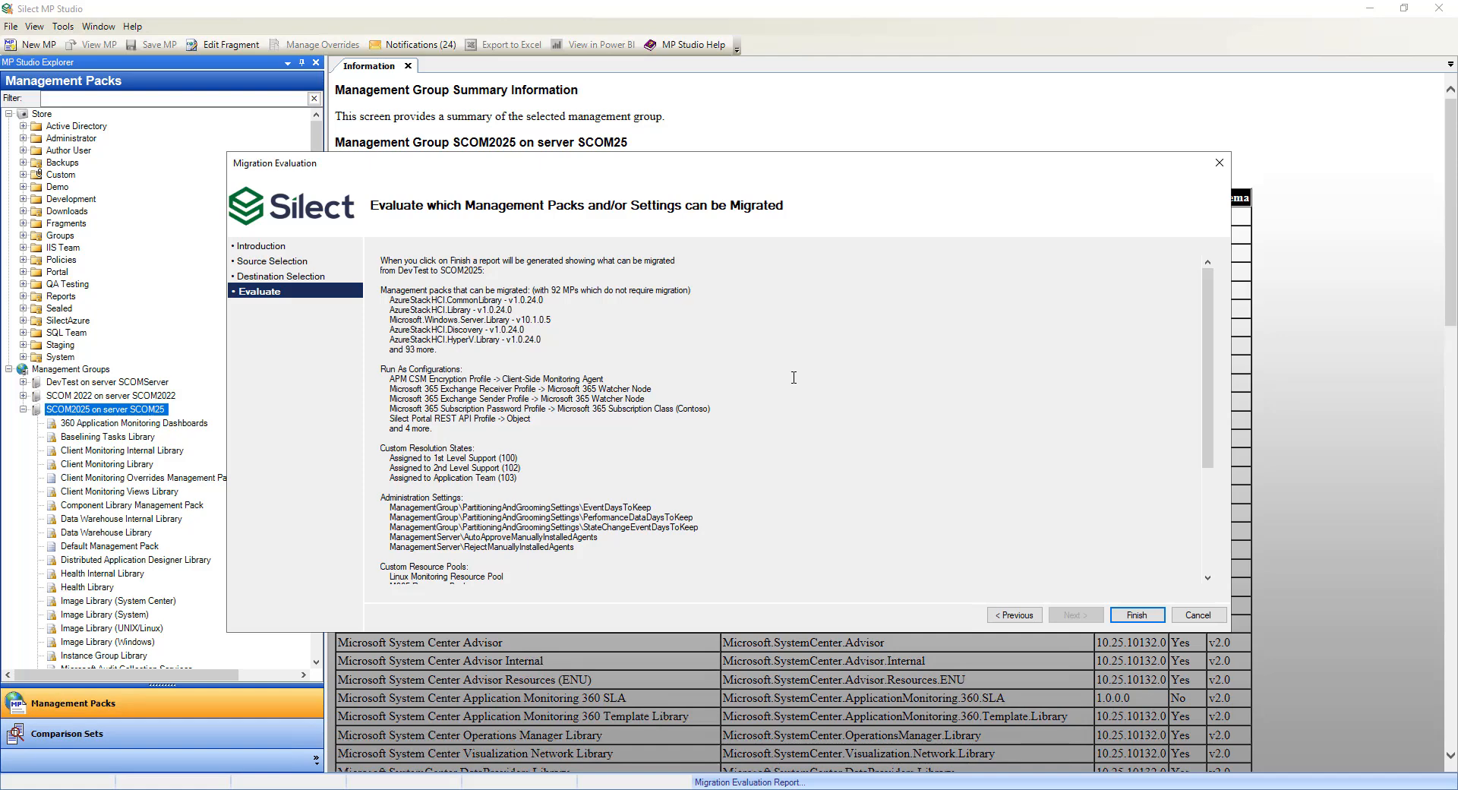
# Review the summary of management packs and settings that can be migrated and generate the evaluation report
pyautogui.scroll(-5, 790, 380)
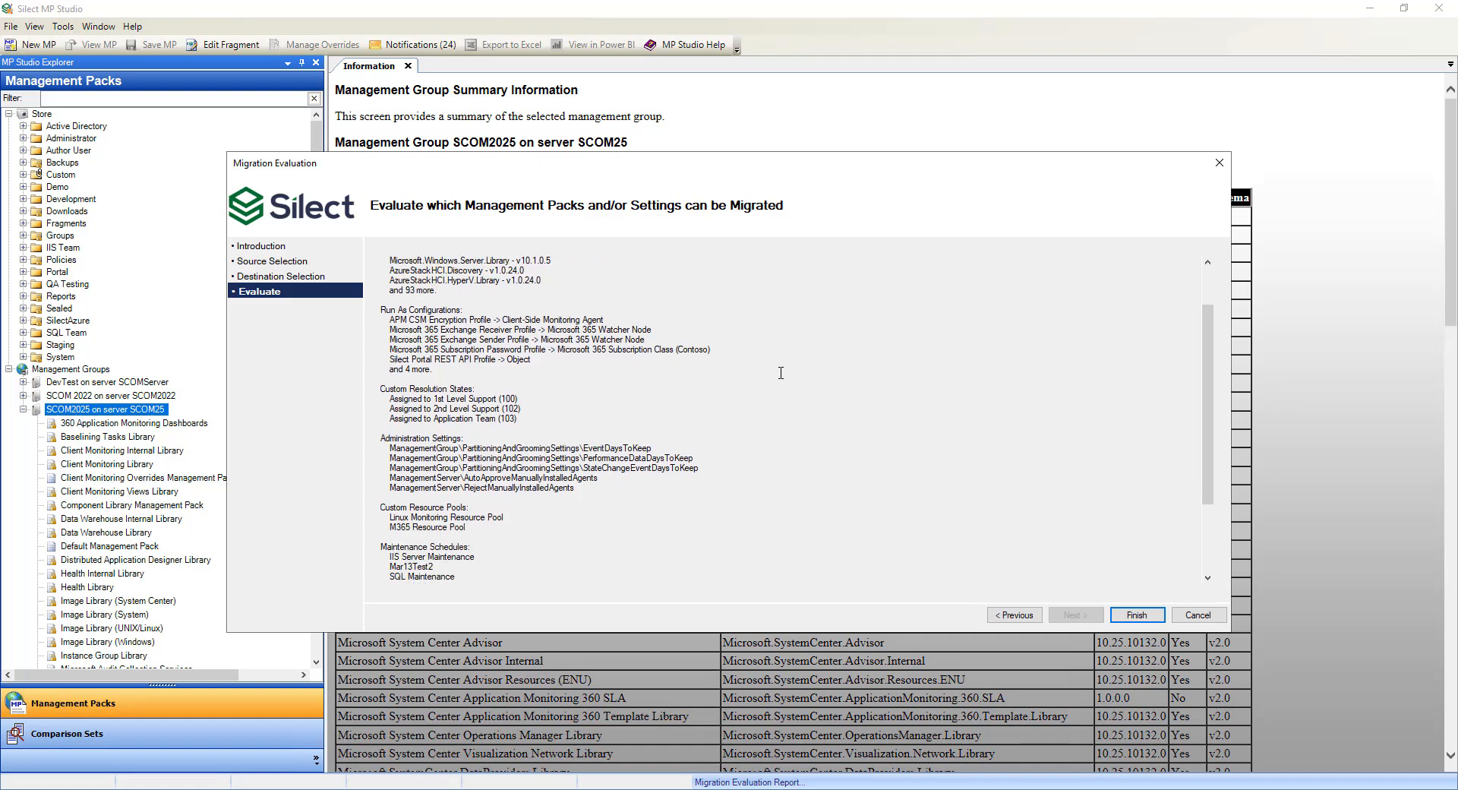
pyautogui.scroll(5, 780, 378)
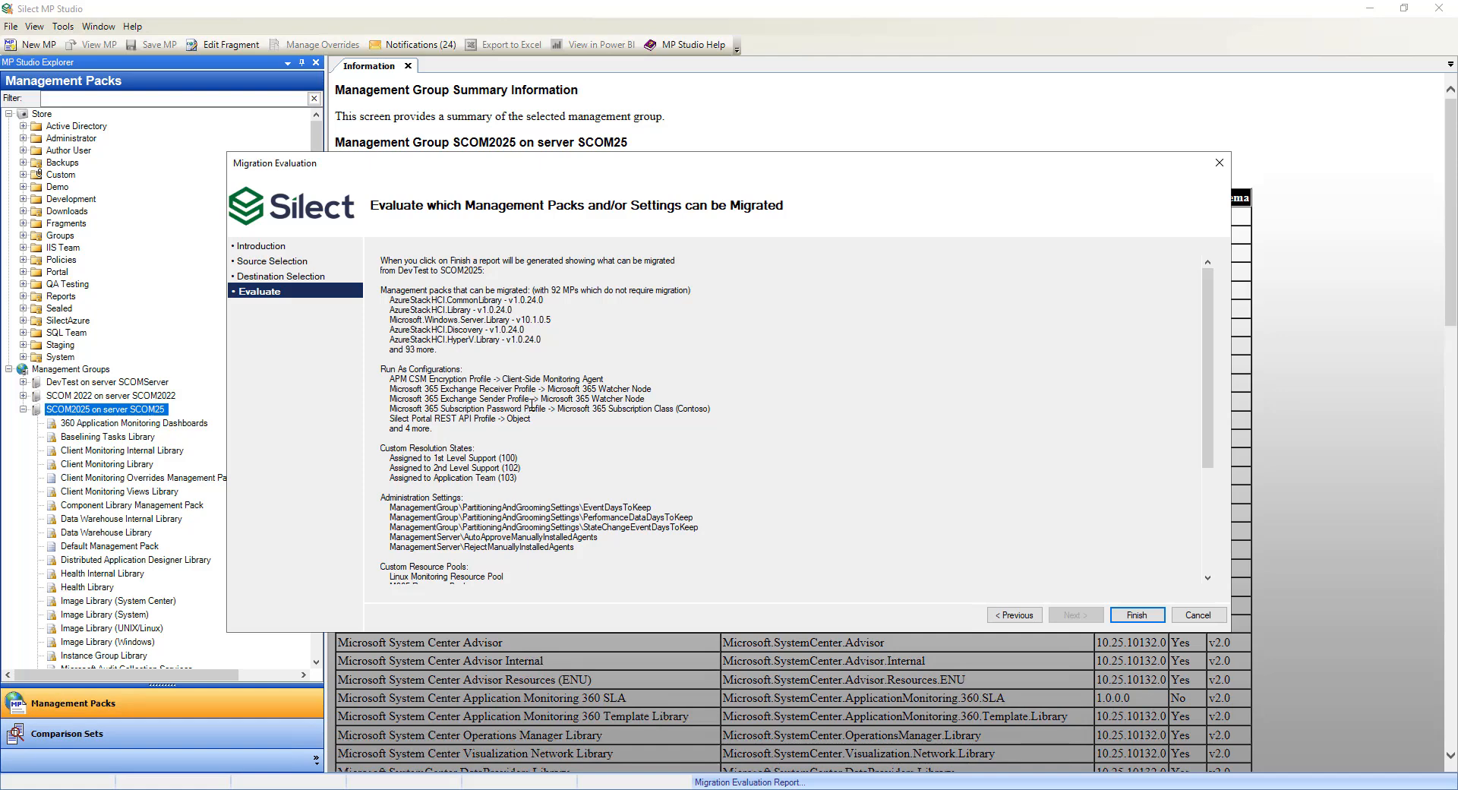
pyautogui.scroll(-2, 528, 410)
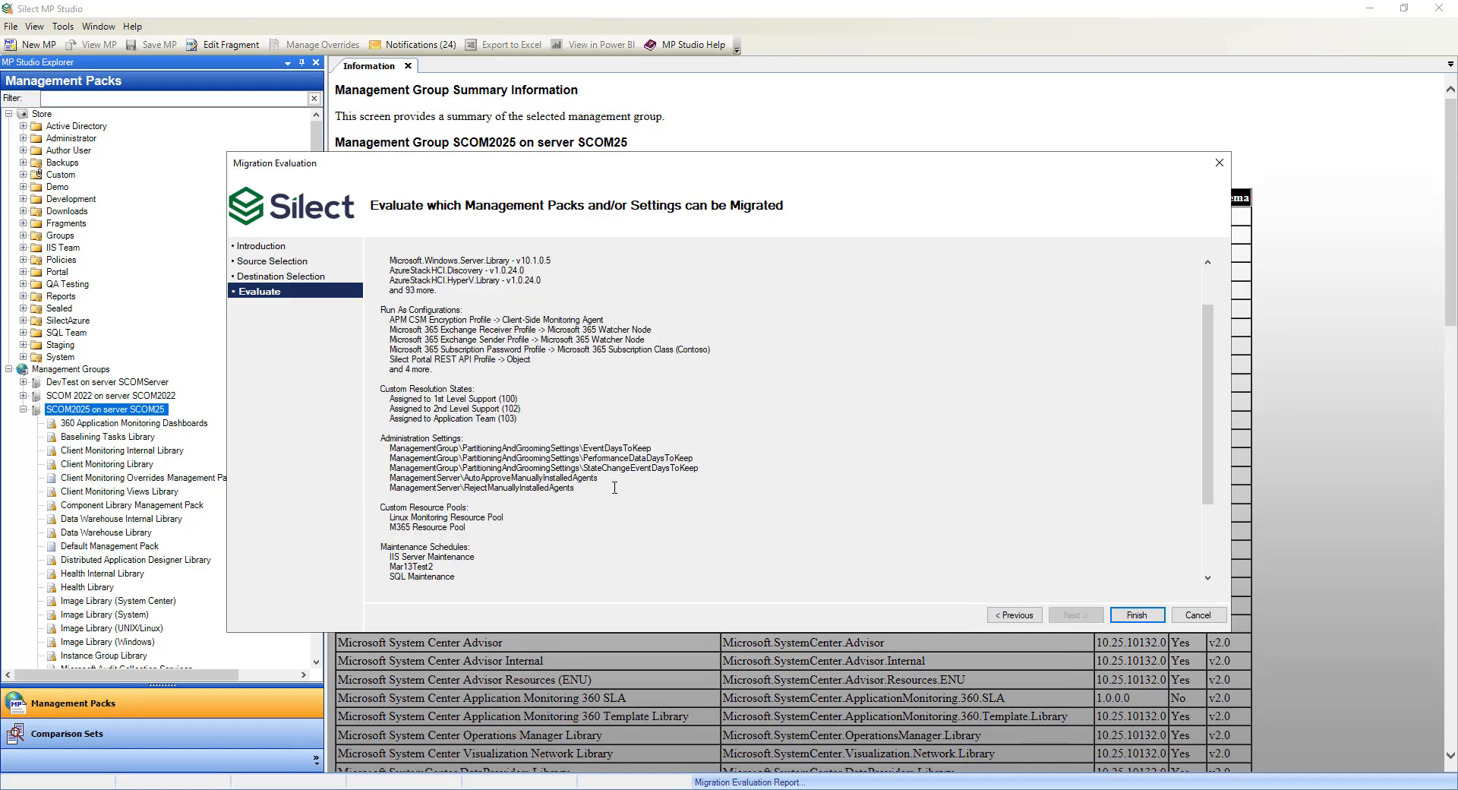
pyautogui.scroll(-2, 616, 487)
pyautogui.scroll(-2, 540, 505)
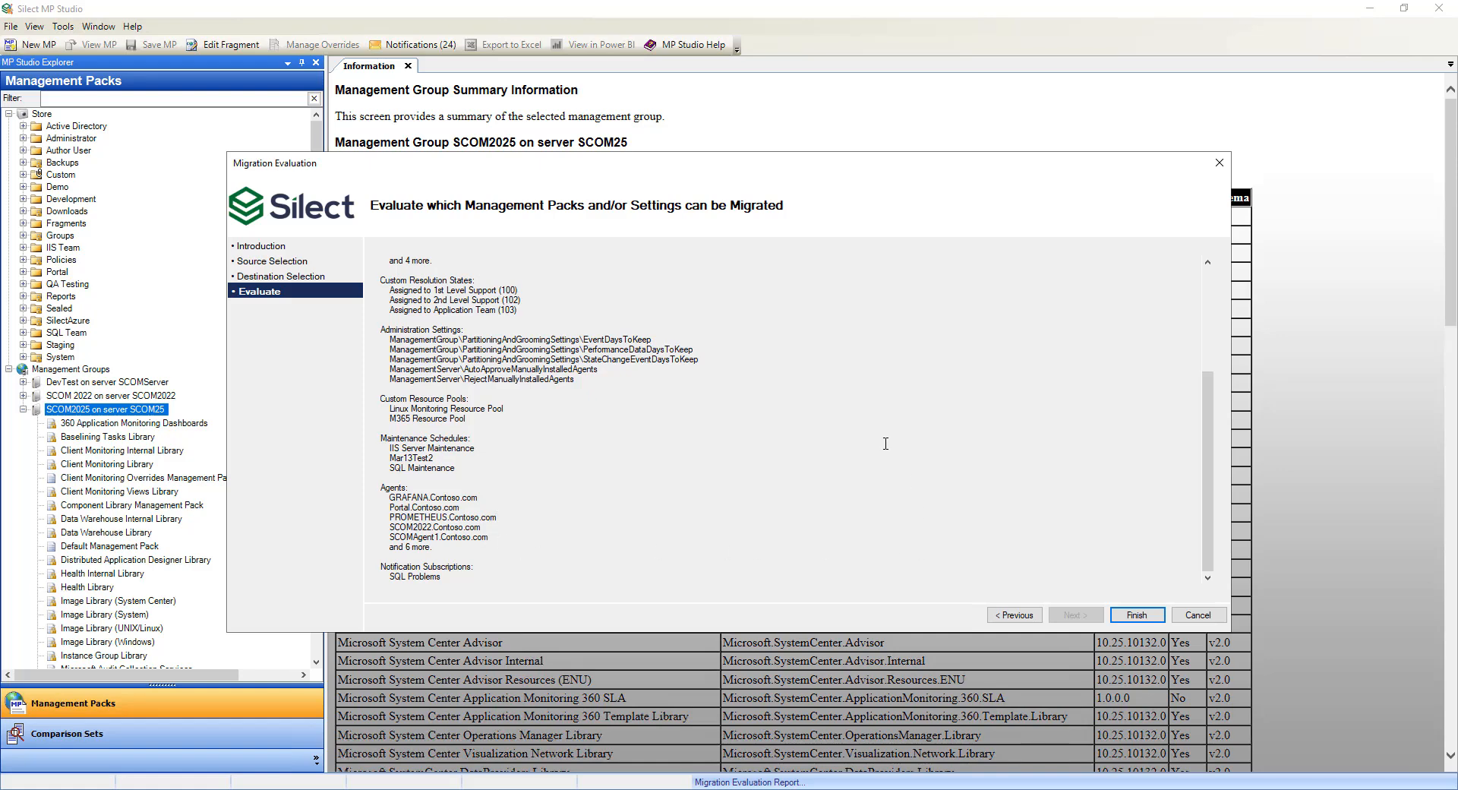
pyautogui.click(1140, 616)
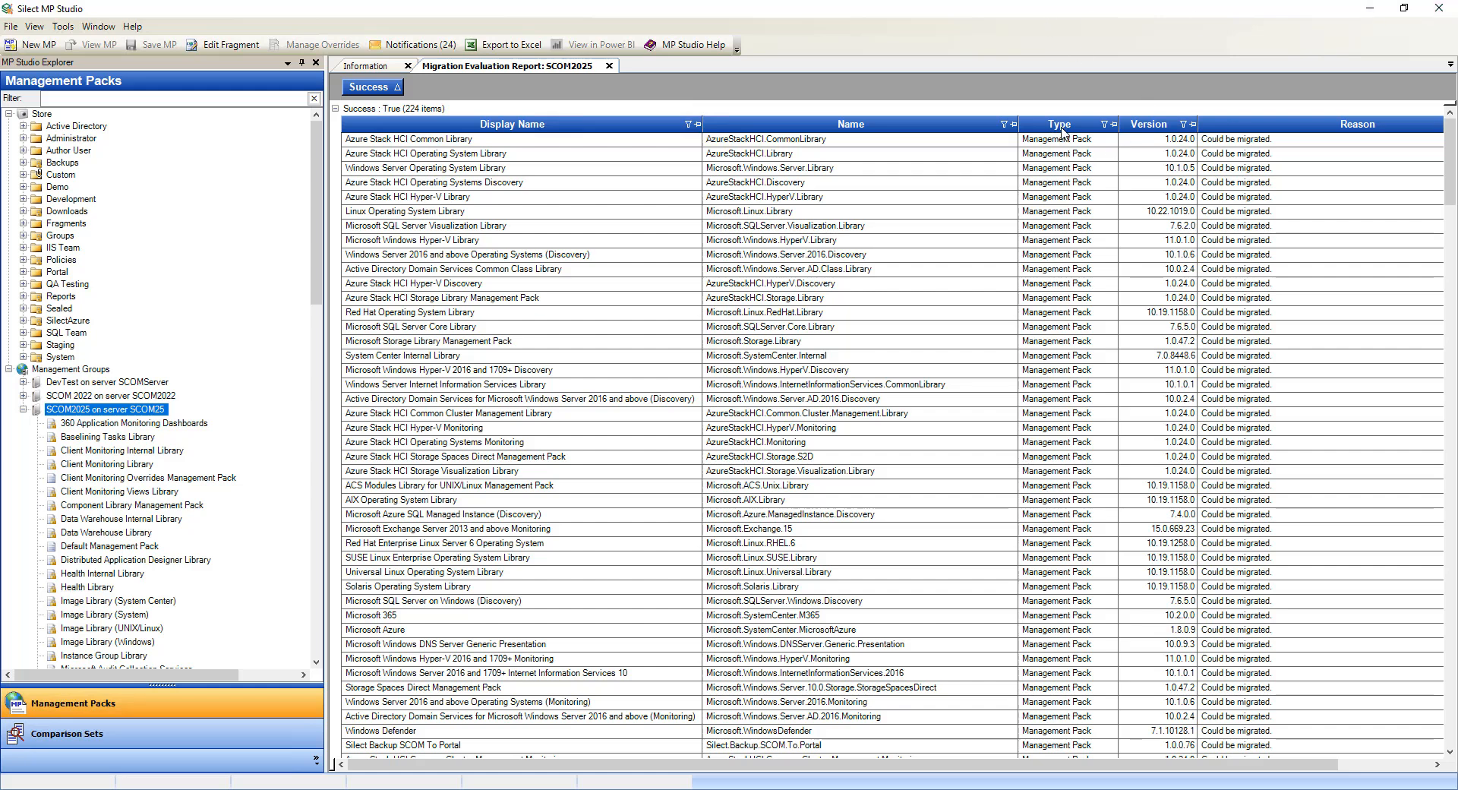
# Group the evaluation report by Type and expand the successful Maintenance Schedule items
pyautogui.moveTo(1062, 130); pyautogui.dragTo(912, 92)
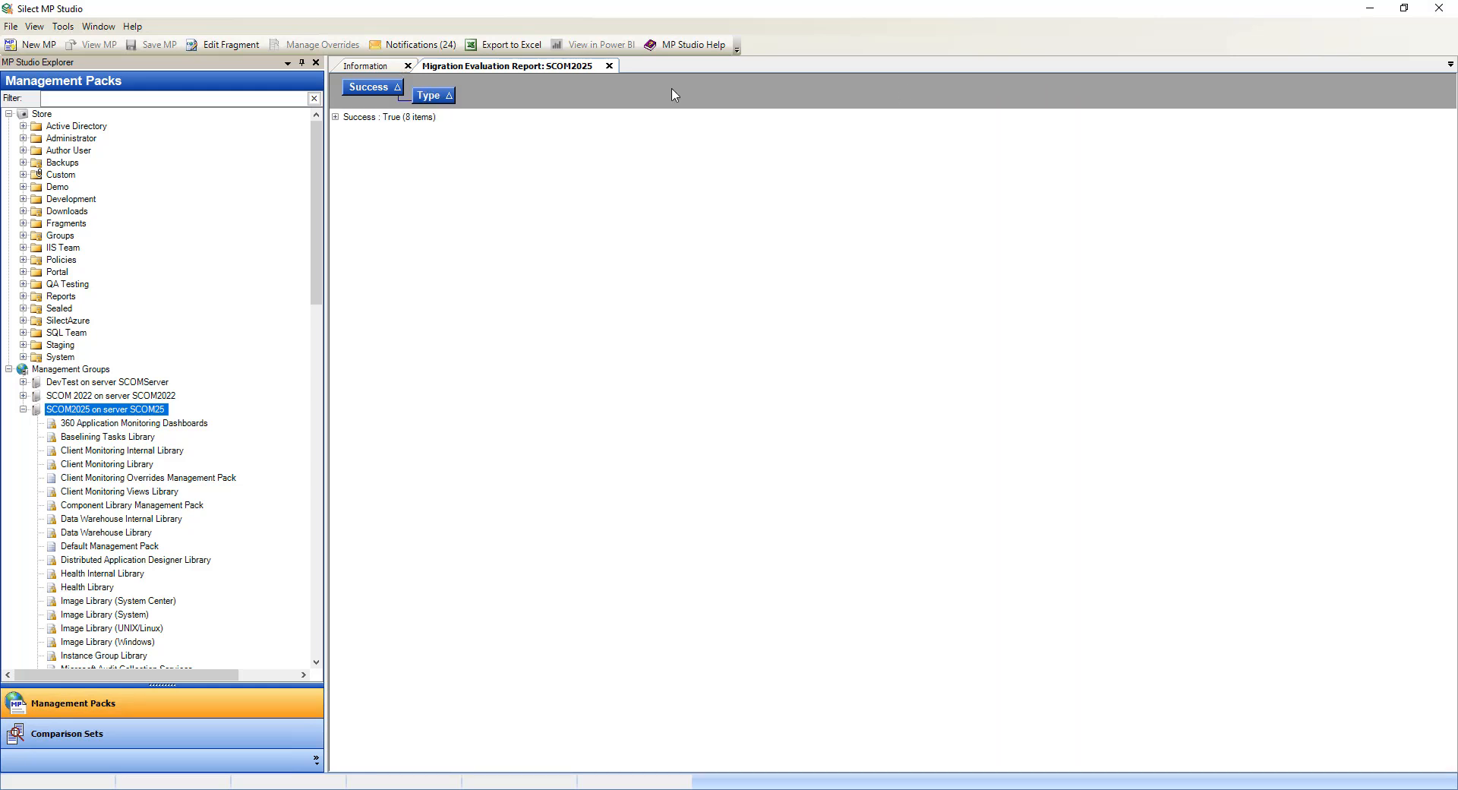
pyautogui.click(335, 118)
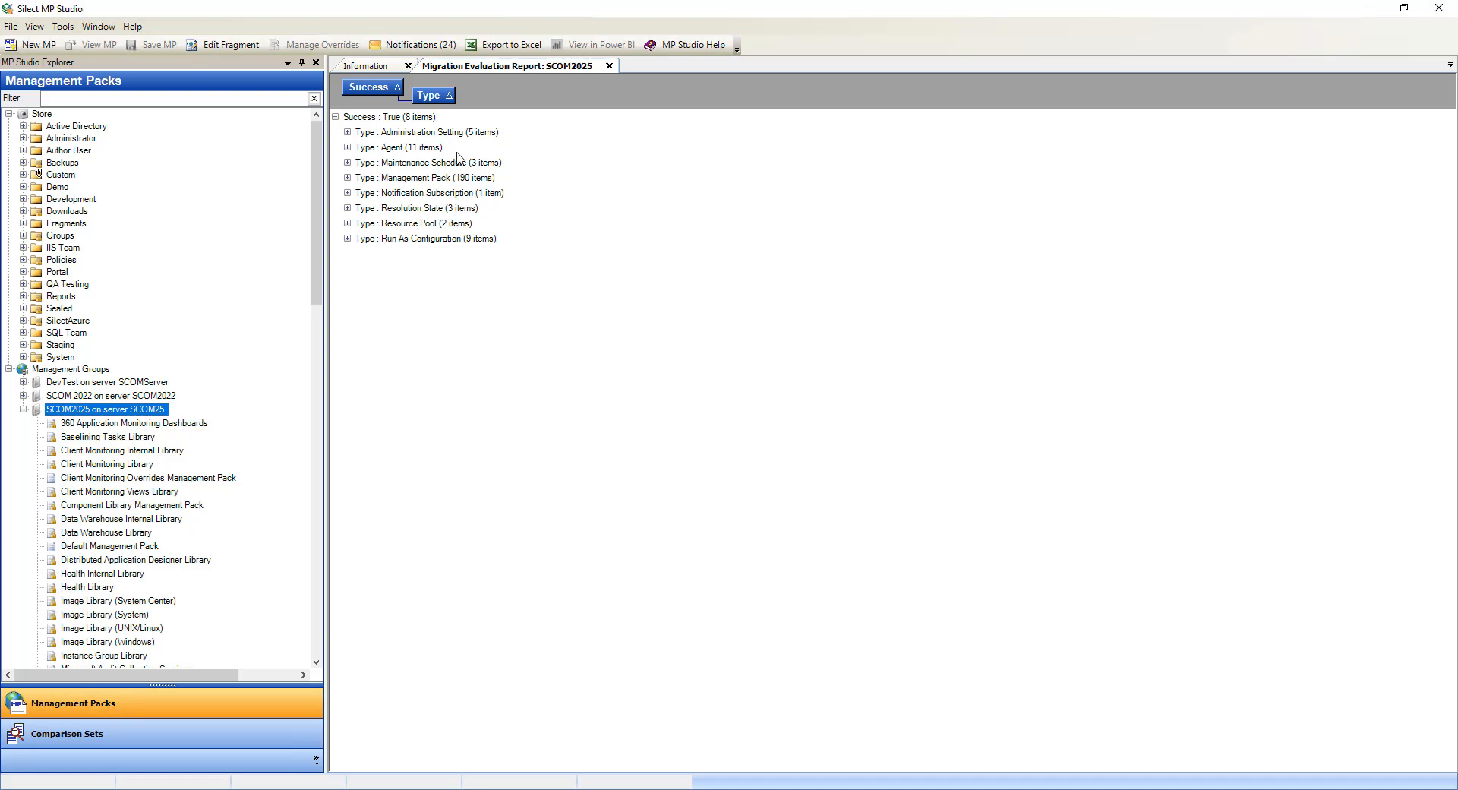
pyautogui.click(348, 163)
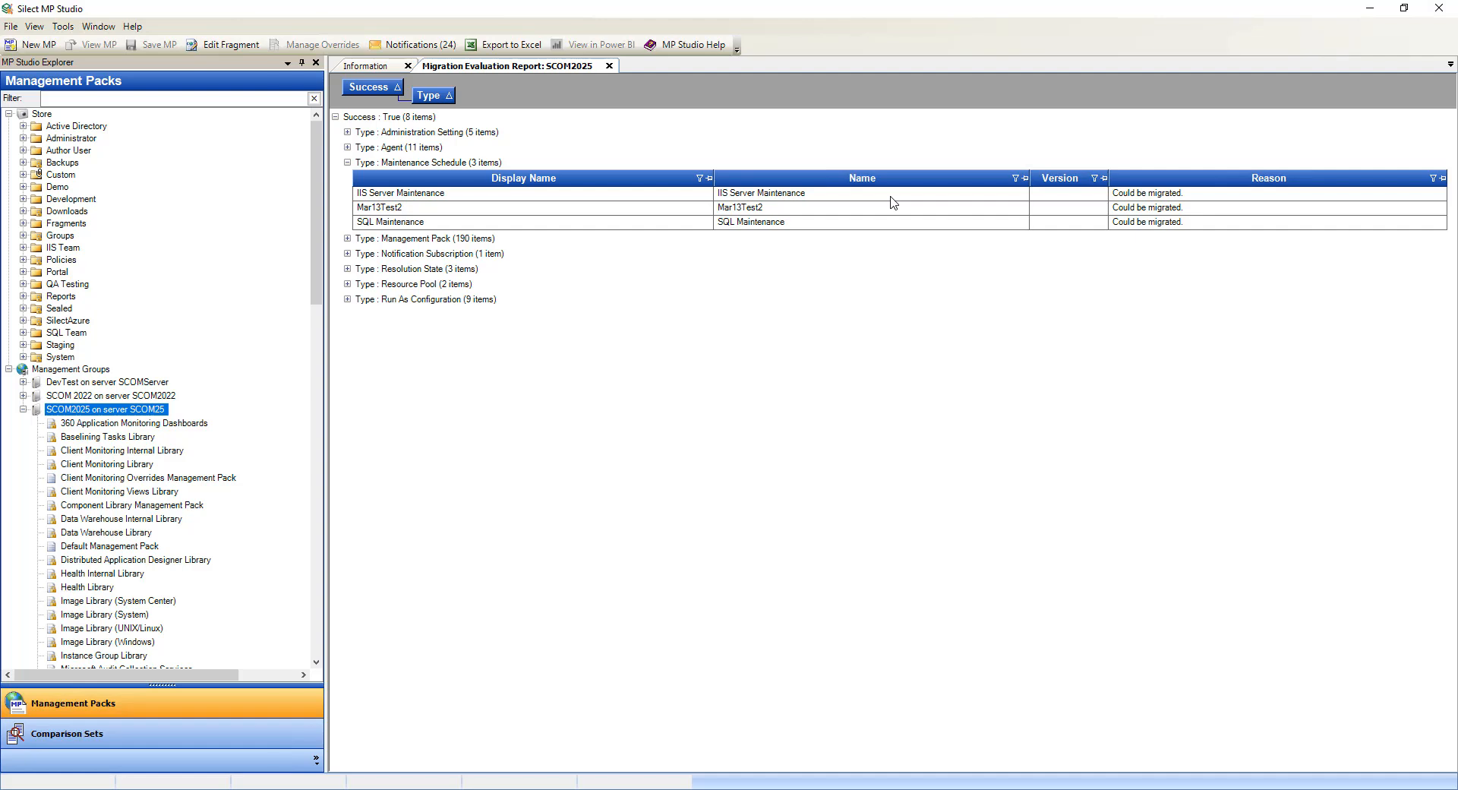
# Start the Migration Assistant with DevTest (SCOM 2019) as source and SCOM2025 as destination, continuing to the migration types selection
pyautogui.click(64, 27)
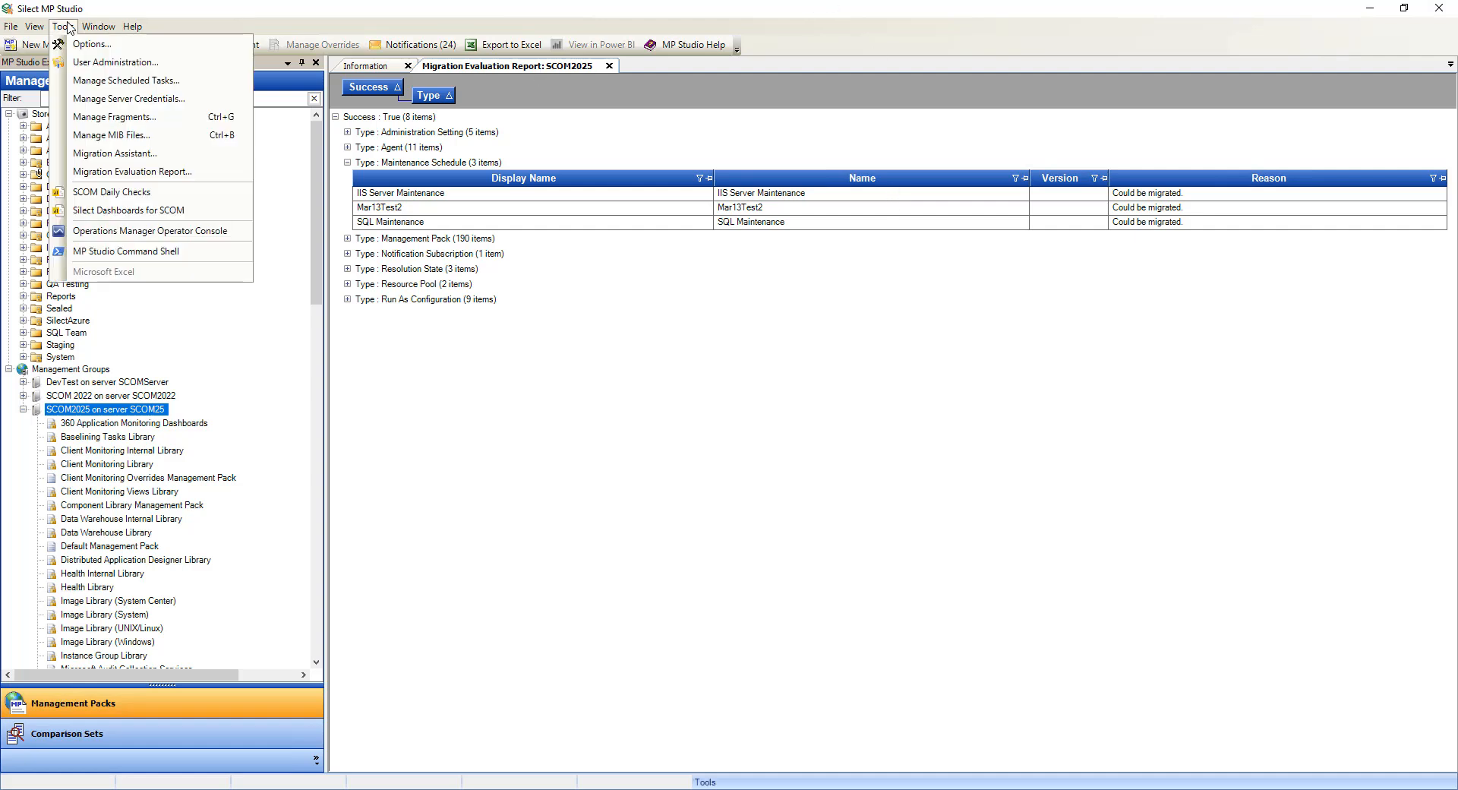
pyautogui.click(154, 154)
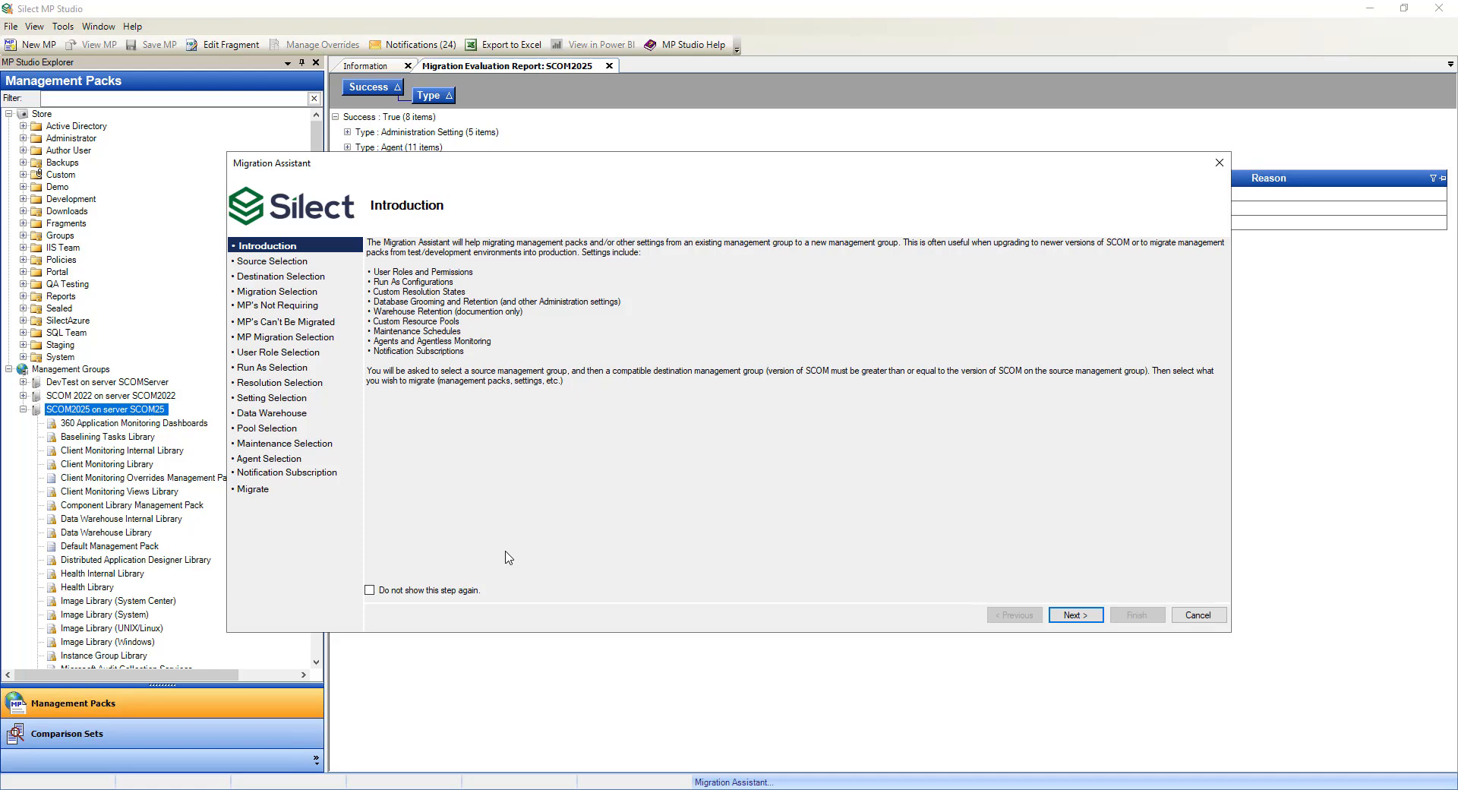
pyautogui.click(1076, 615)
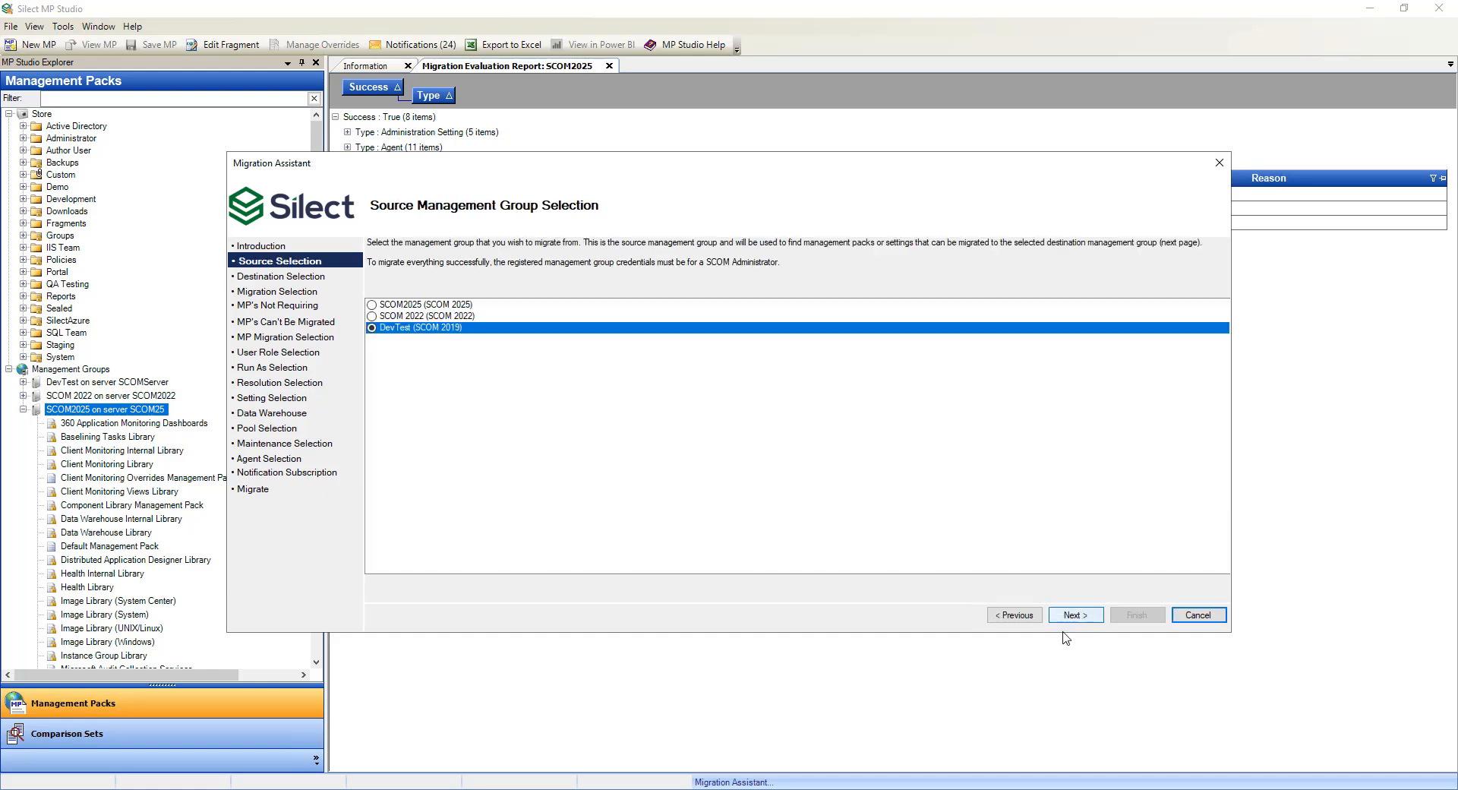
pyautogui.click(1075, 615)
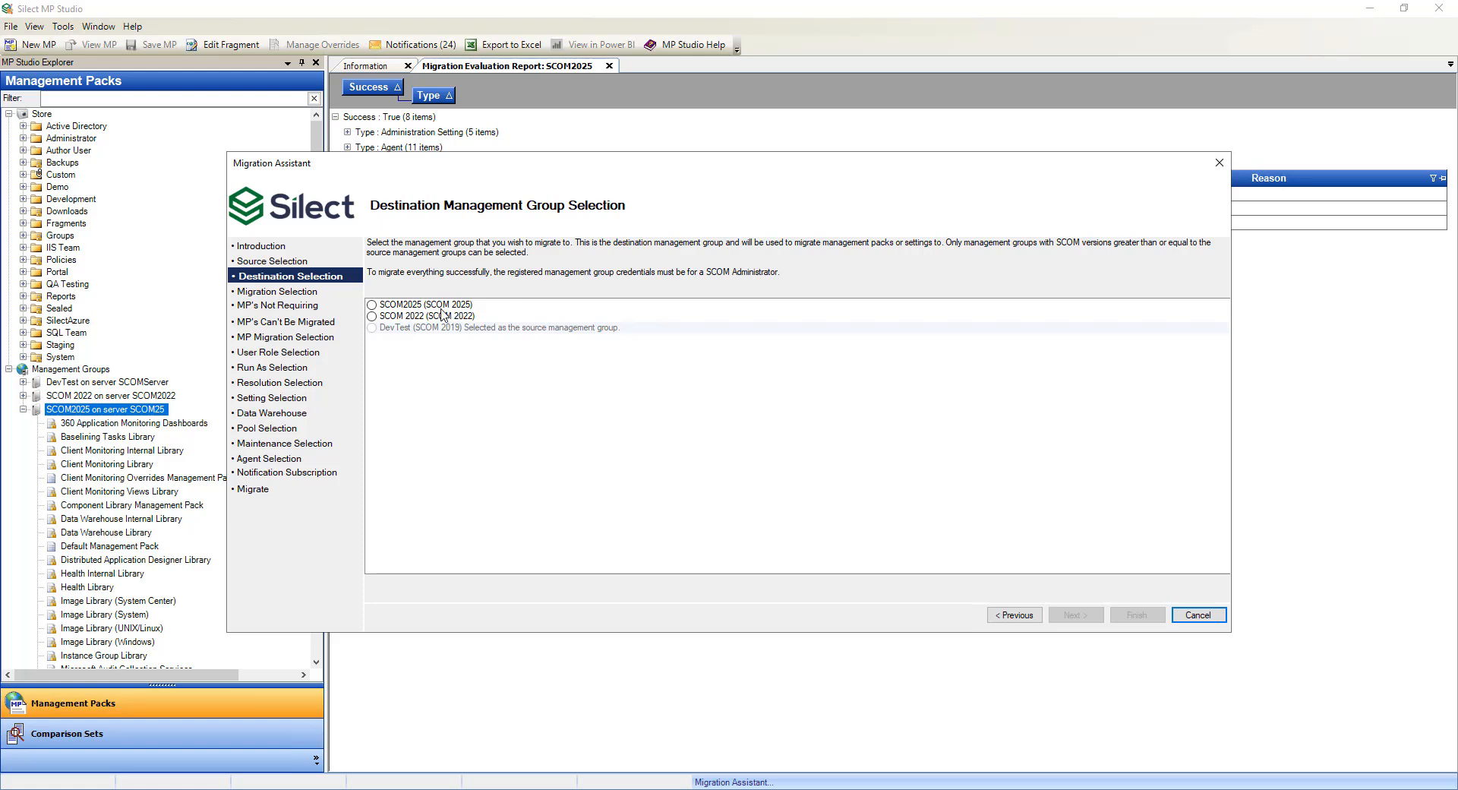
pyautogui.click(441, 307)
pyautogui.click(1079, 614)
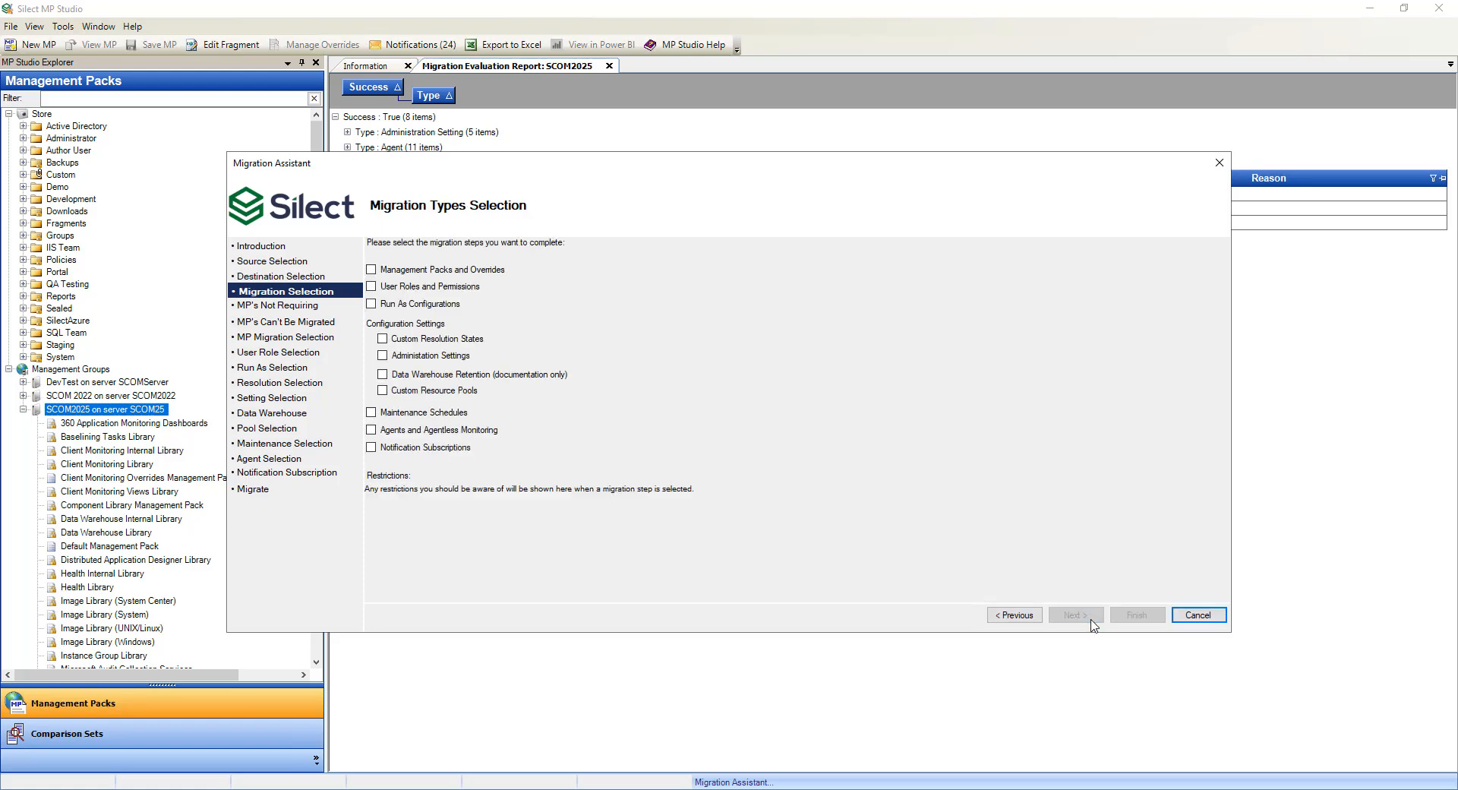
# Choose Management Packs and Overrides, User Roles and Permissions, Run As Configurations, all four Configuration Settings, Maintenance Schedules, and Agents and Agentless Monitoring as migration types
pyautogui.click(372, 270)
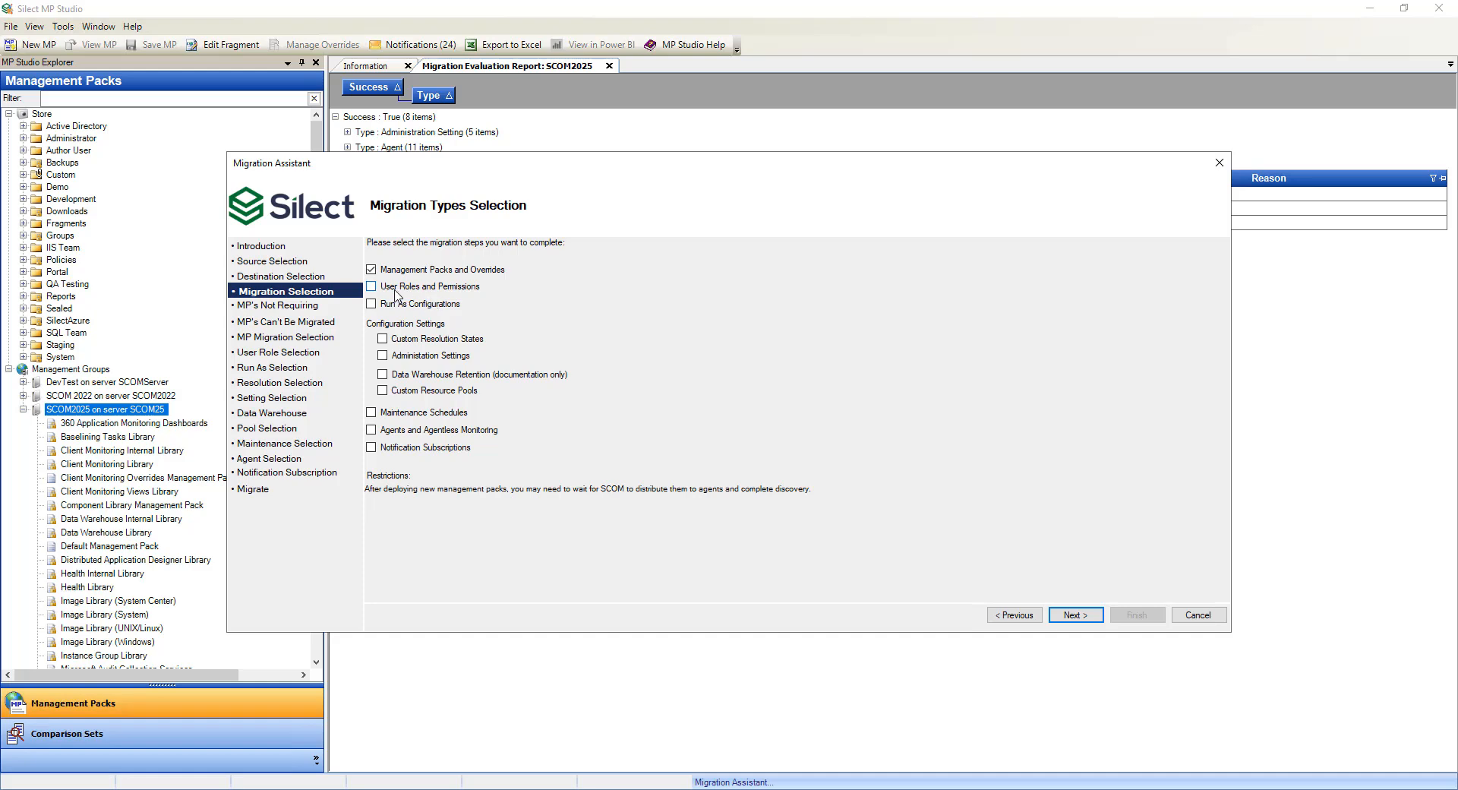
pyautogui.click(372, 287)
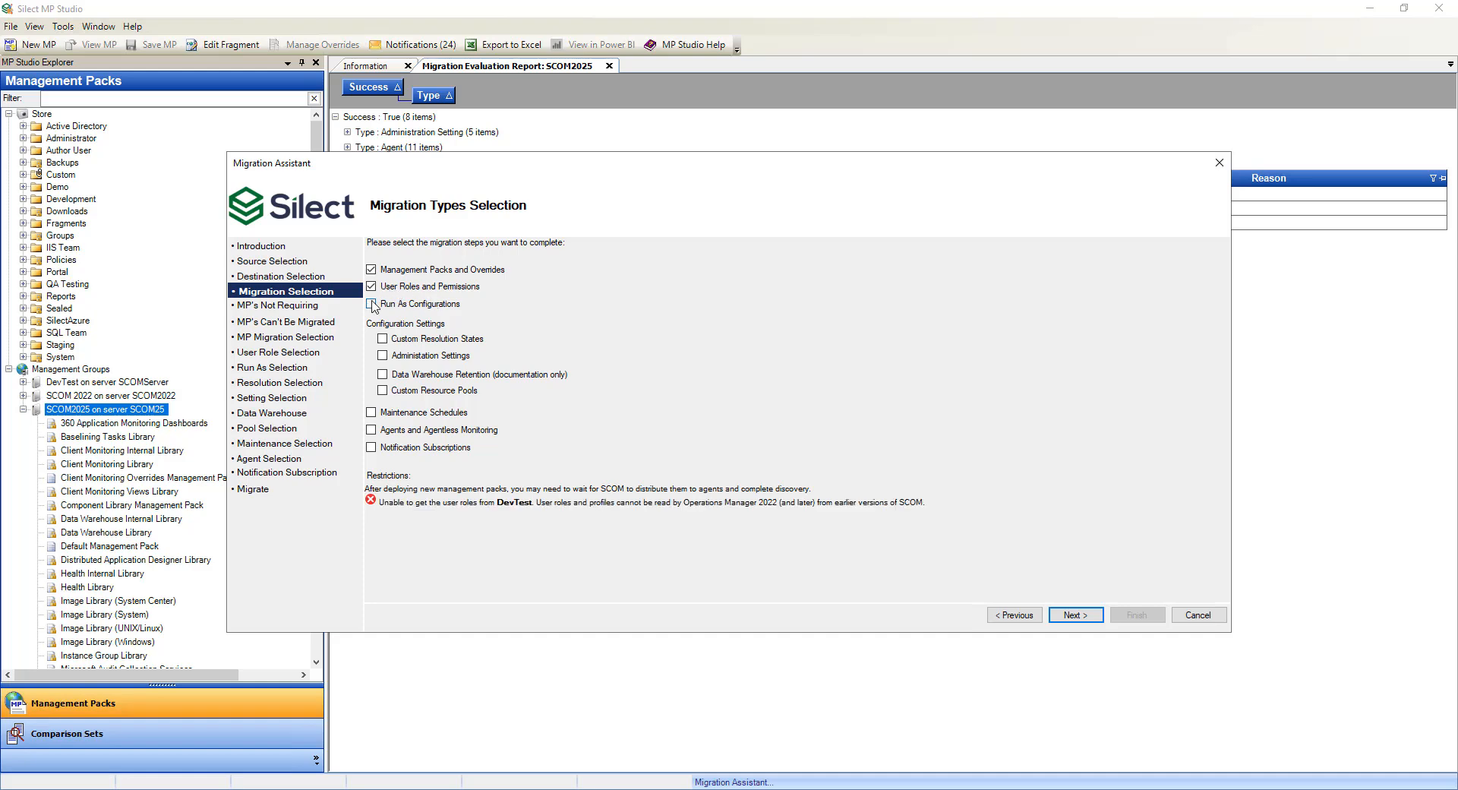
pyautogui.click(379, 304)
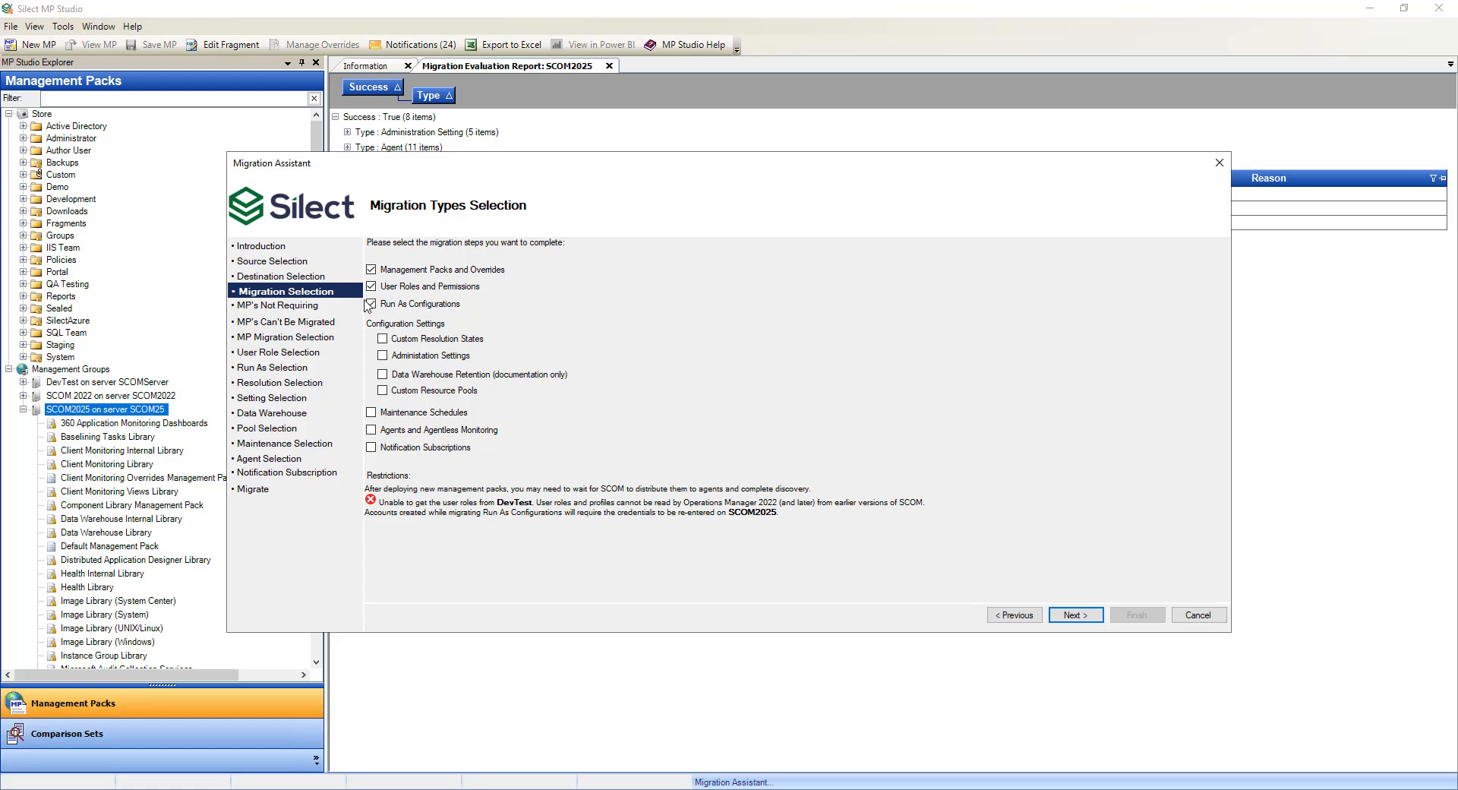
pyautogui.click(383, 339)
pyautogui.click(382, 355)
pyautogui.click(382, 374)
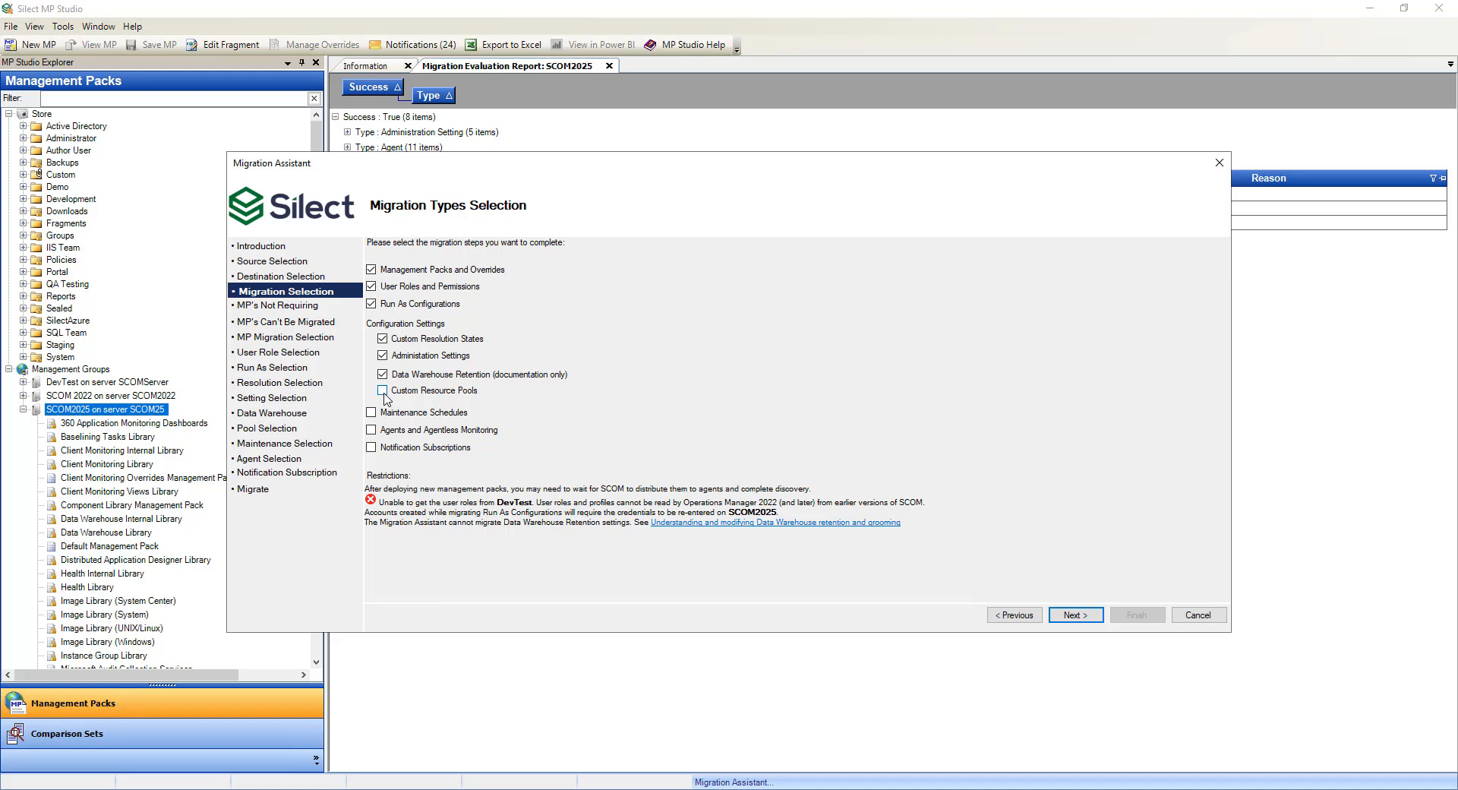
pyautogui.click(383, 391)
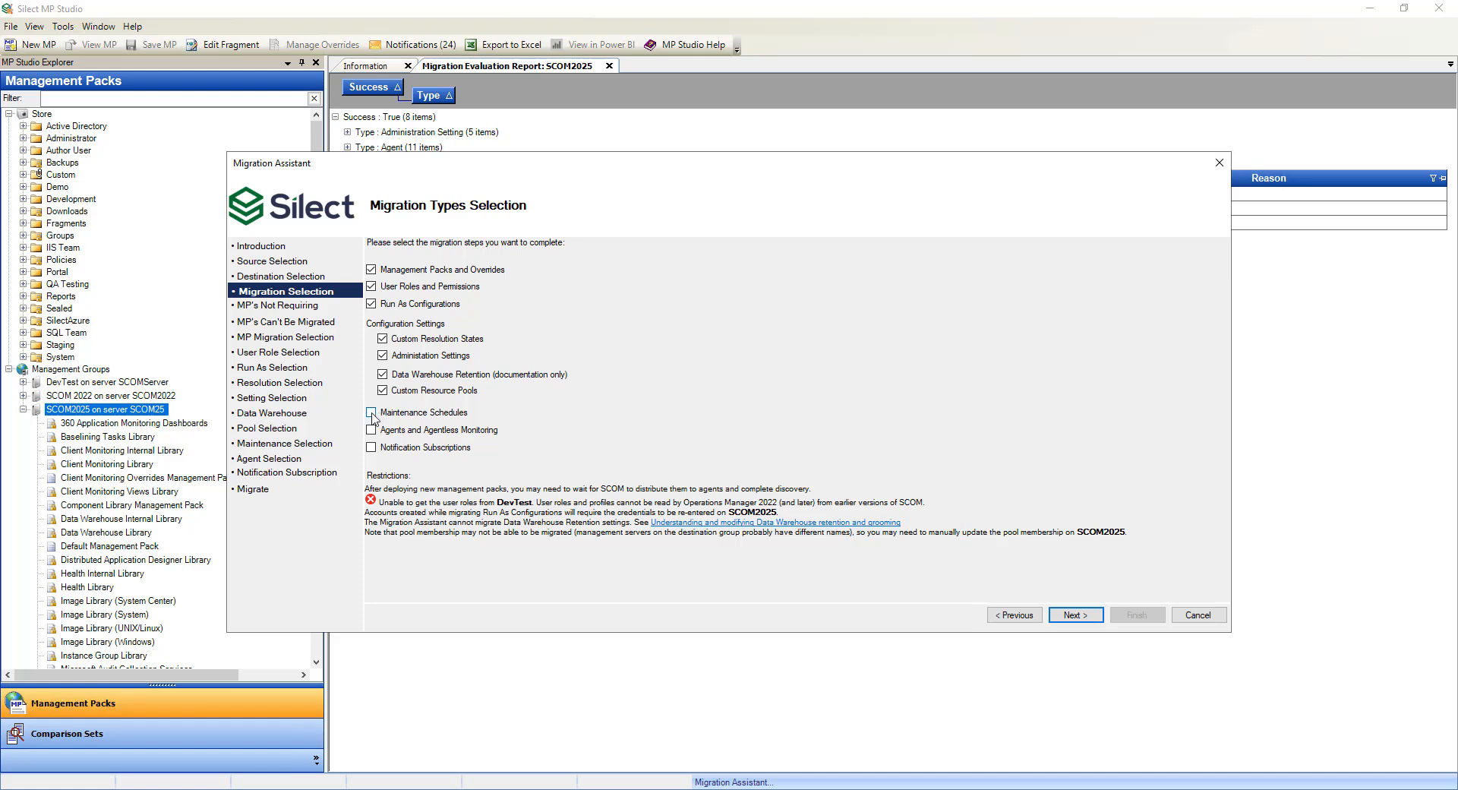
pyautogui.click(371, 413)
pyautogui.click(371, 430)
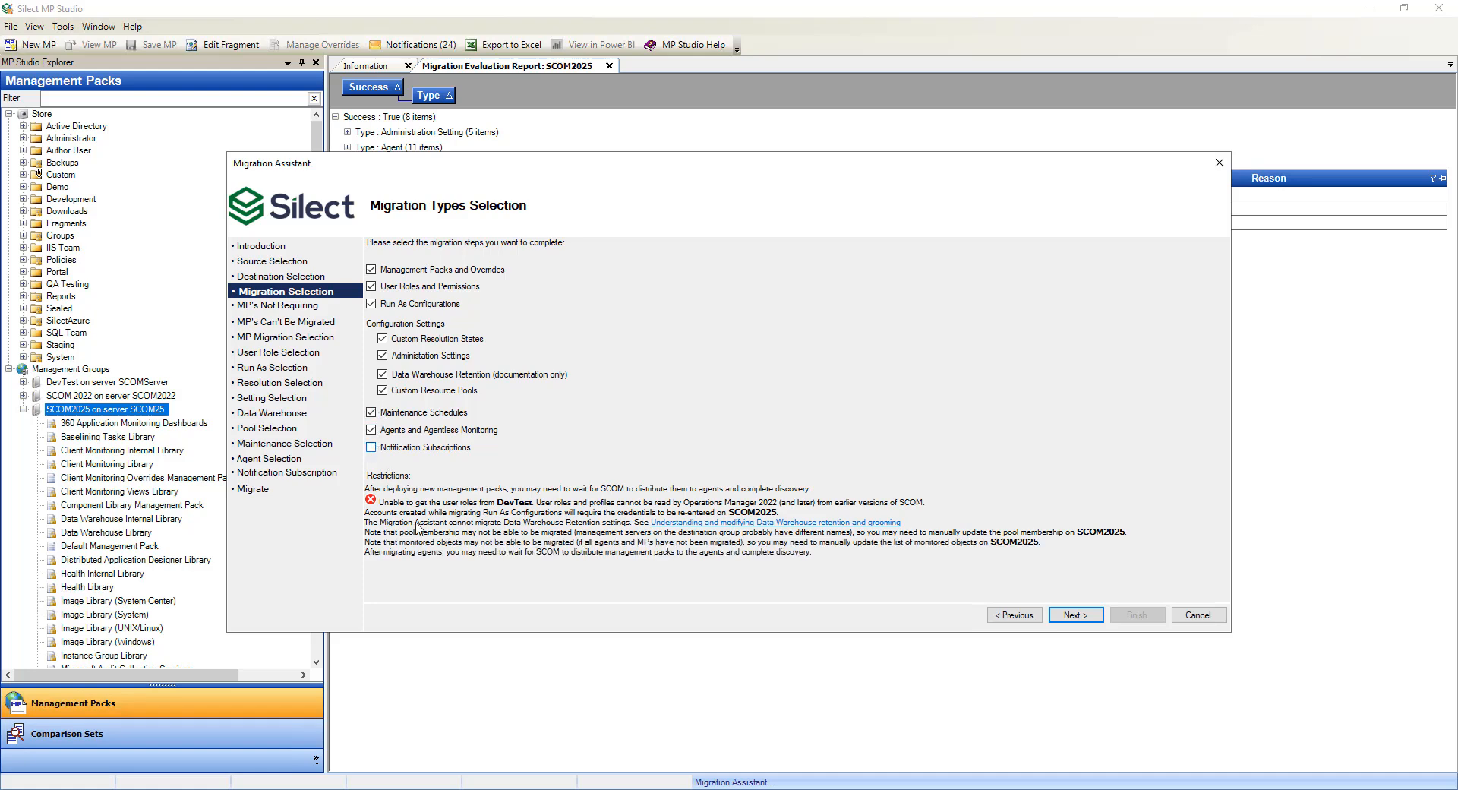
pyautogui.click(1078, 617)
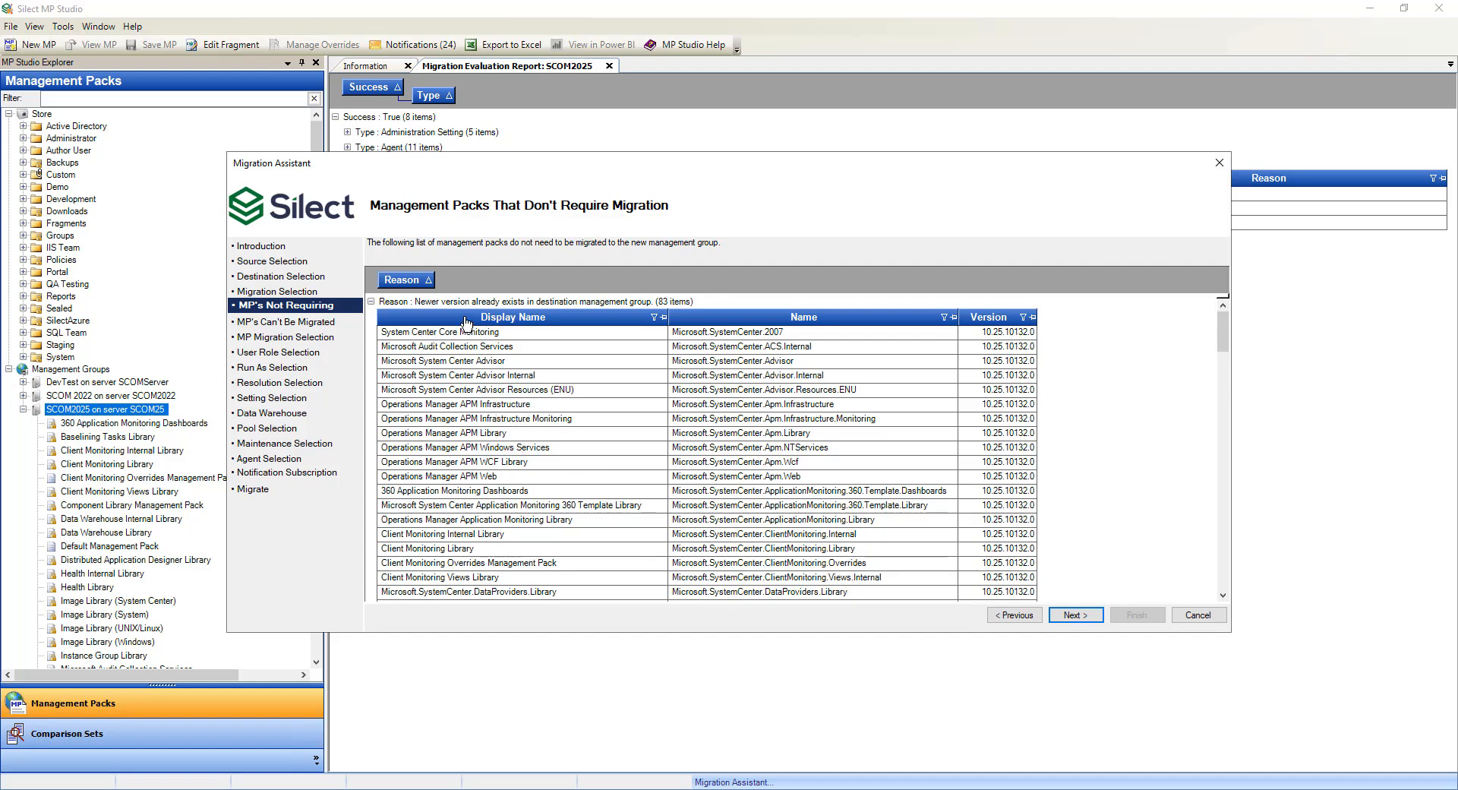
# Review the management packs that don't require migration, and select all sealed and unsealed management packs missing from the destination for migration
pyautogui.click(372, 301)
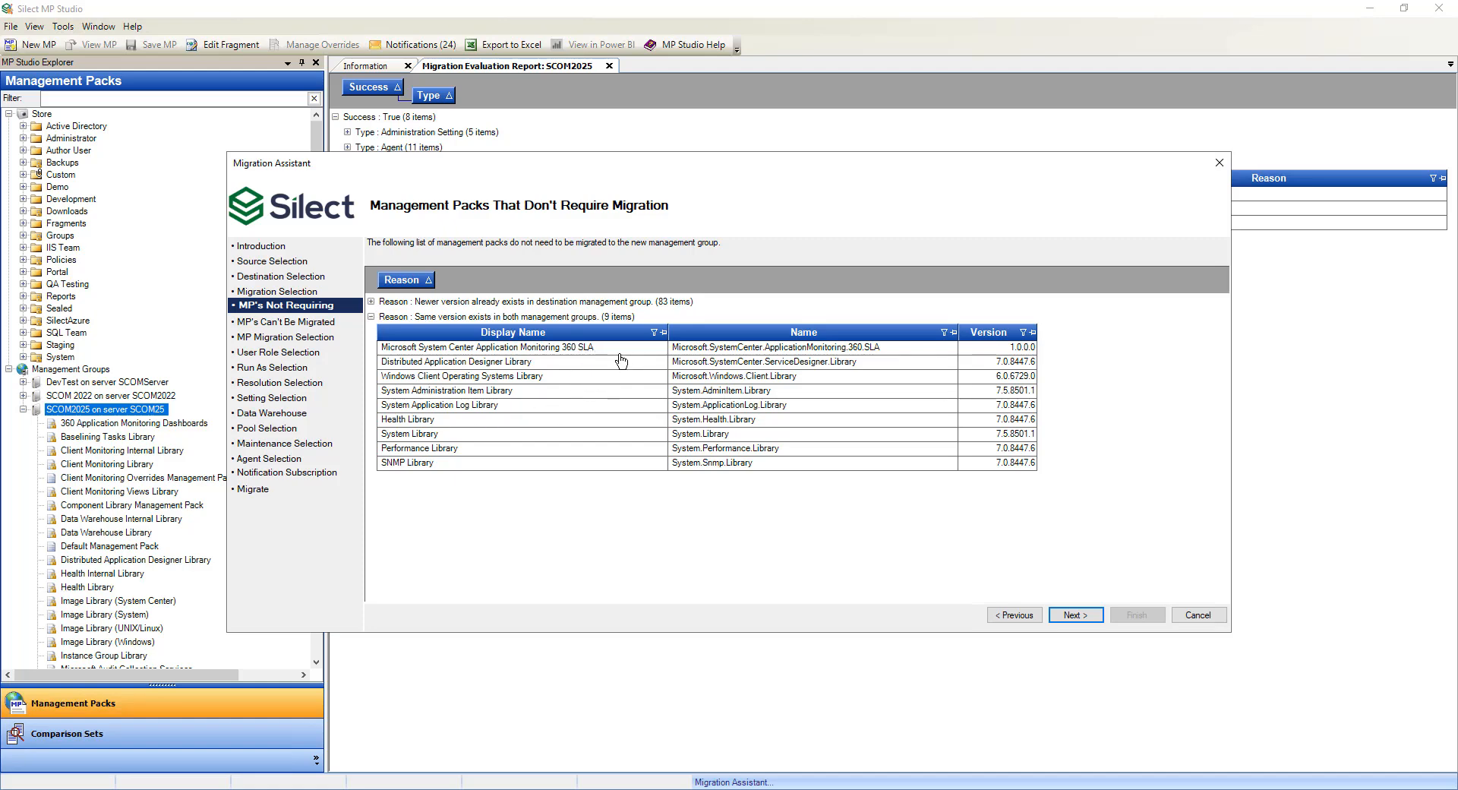
pyautogui.click(1078, 616)
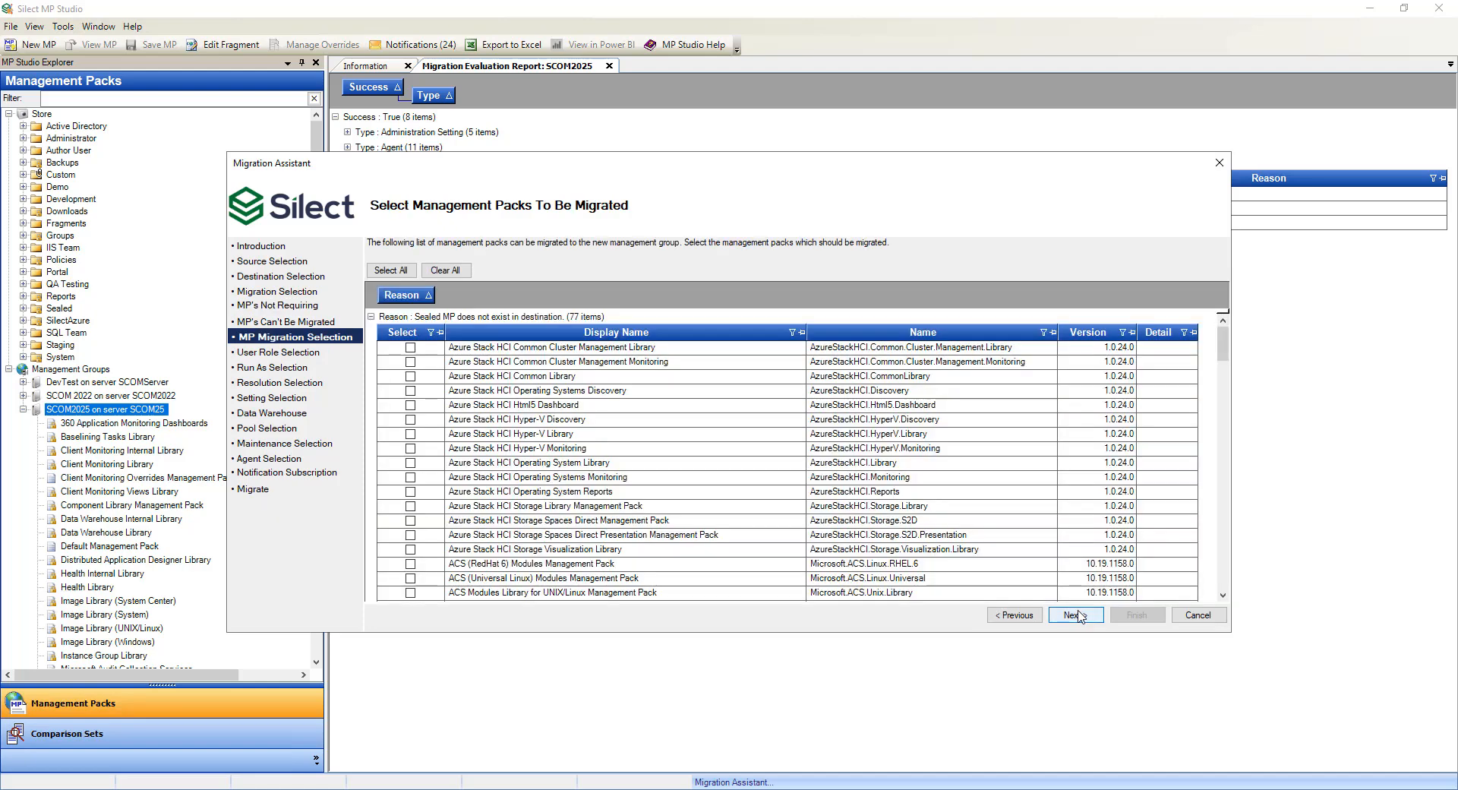
pyautogui.click(371, 316)
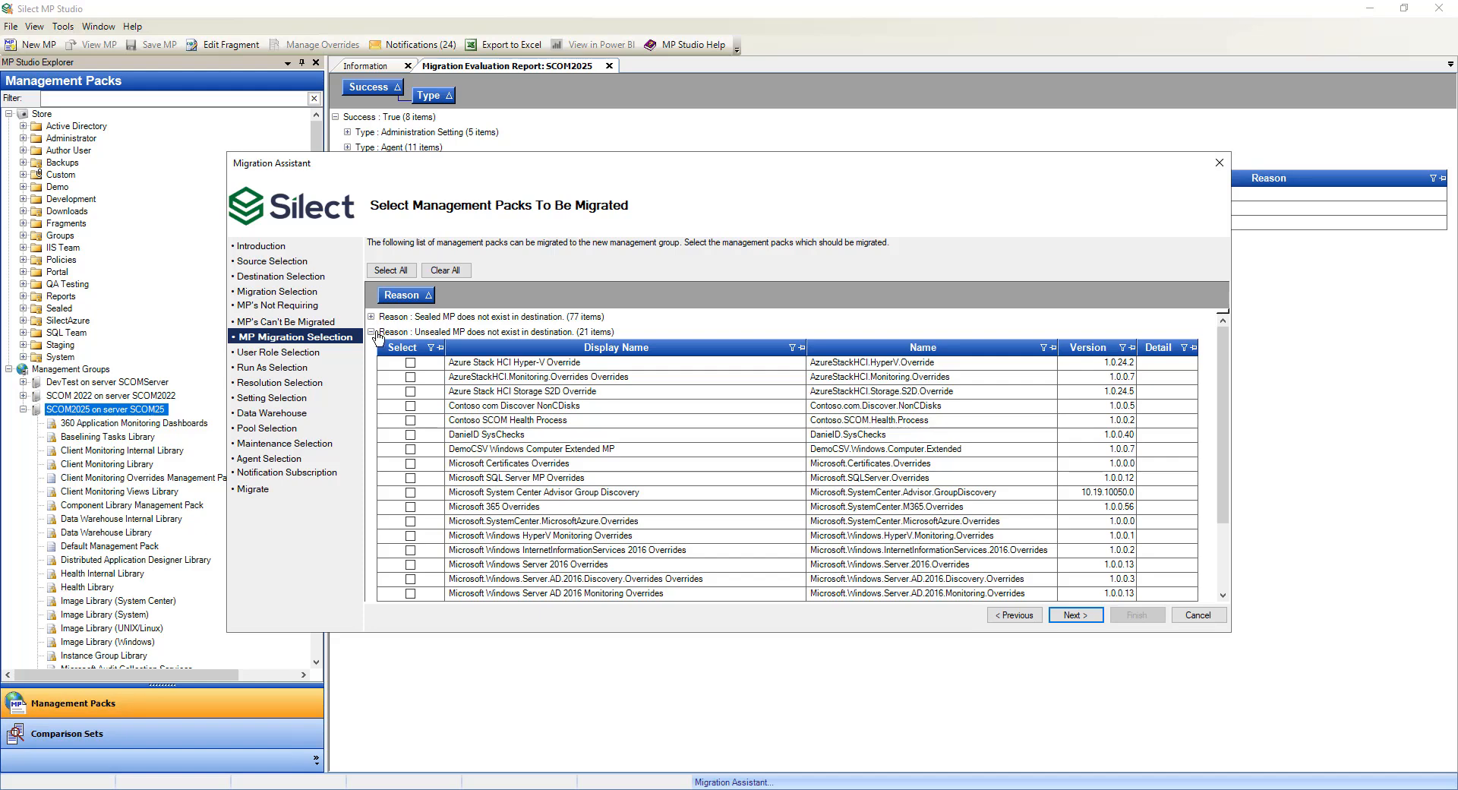
pyautogui.click(372, 332)
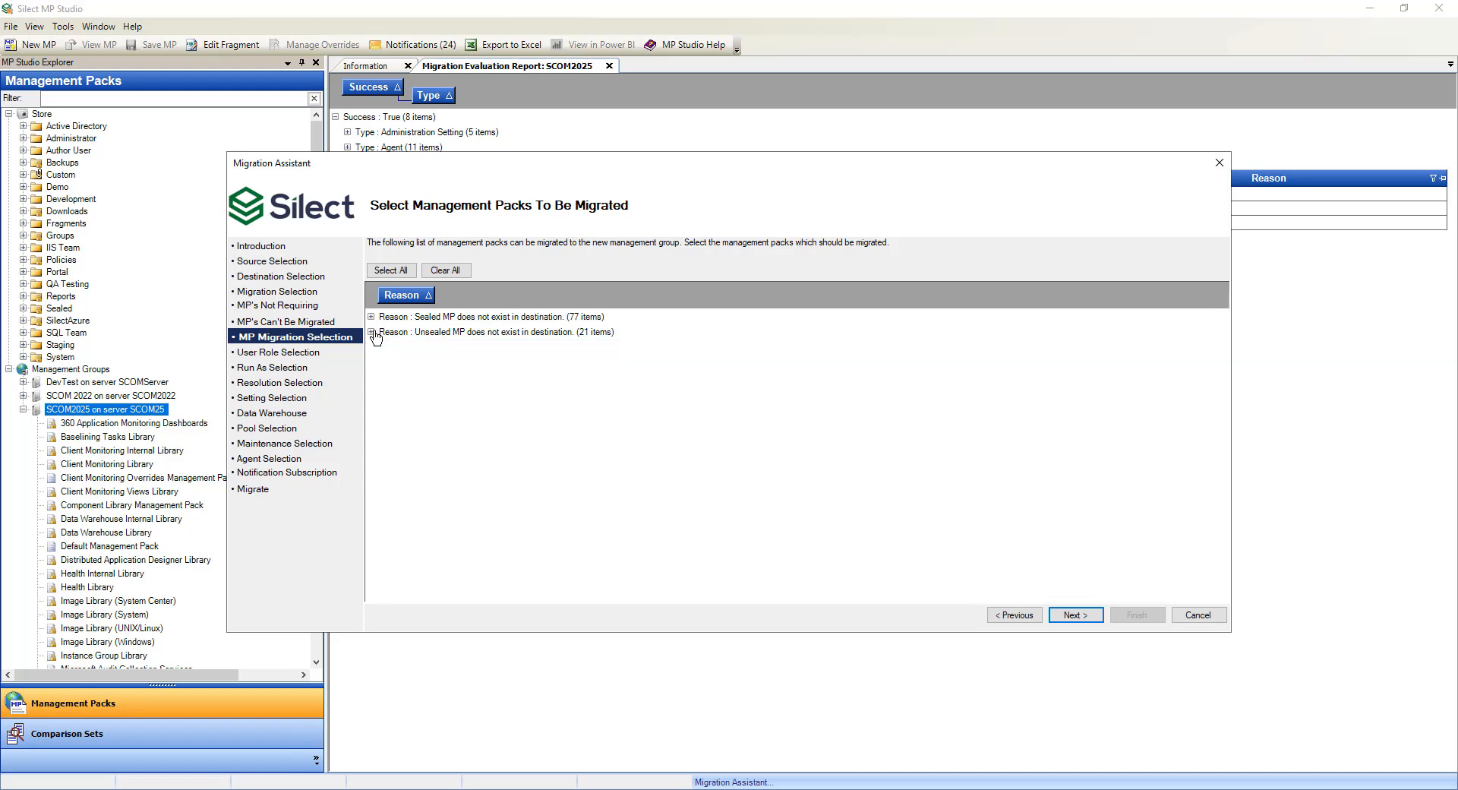
pyautogui.click(372, 332)
pyautogui.click(372, 317)
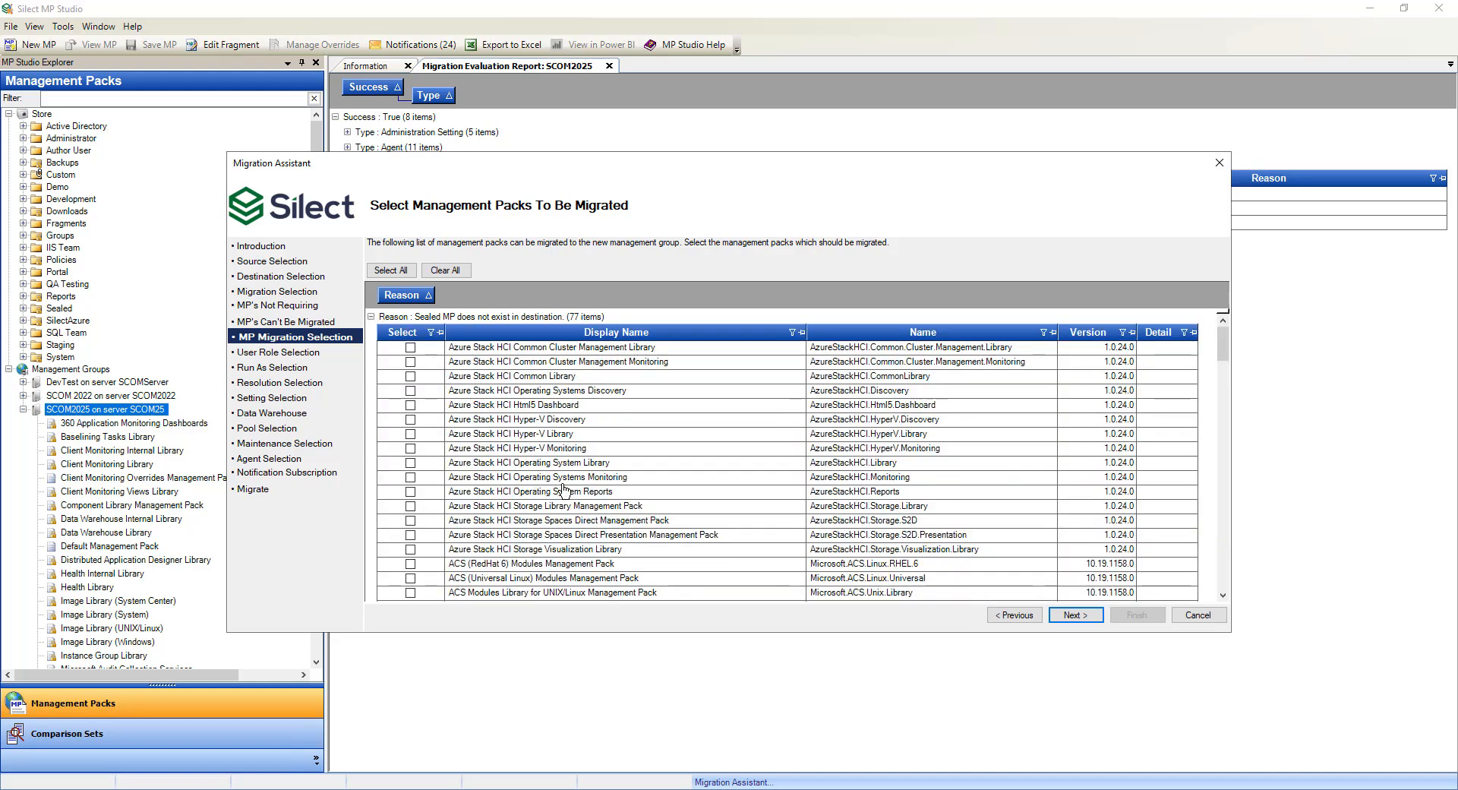
pyautogui.click(391, 270)
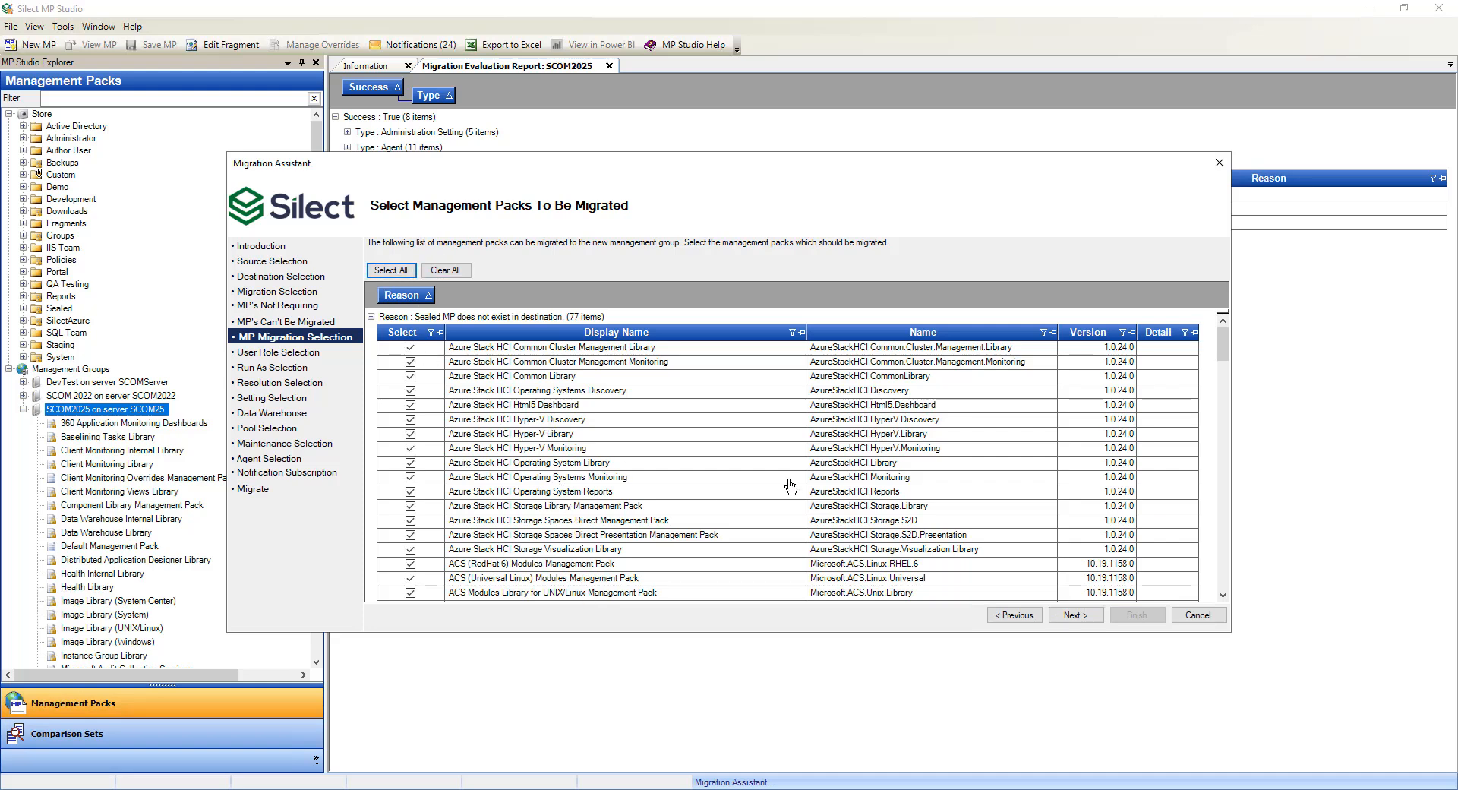
pyautogui.click(372, 316)
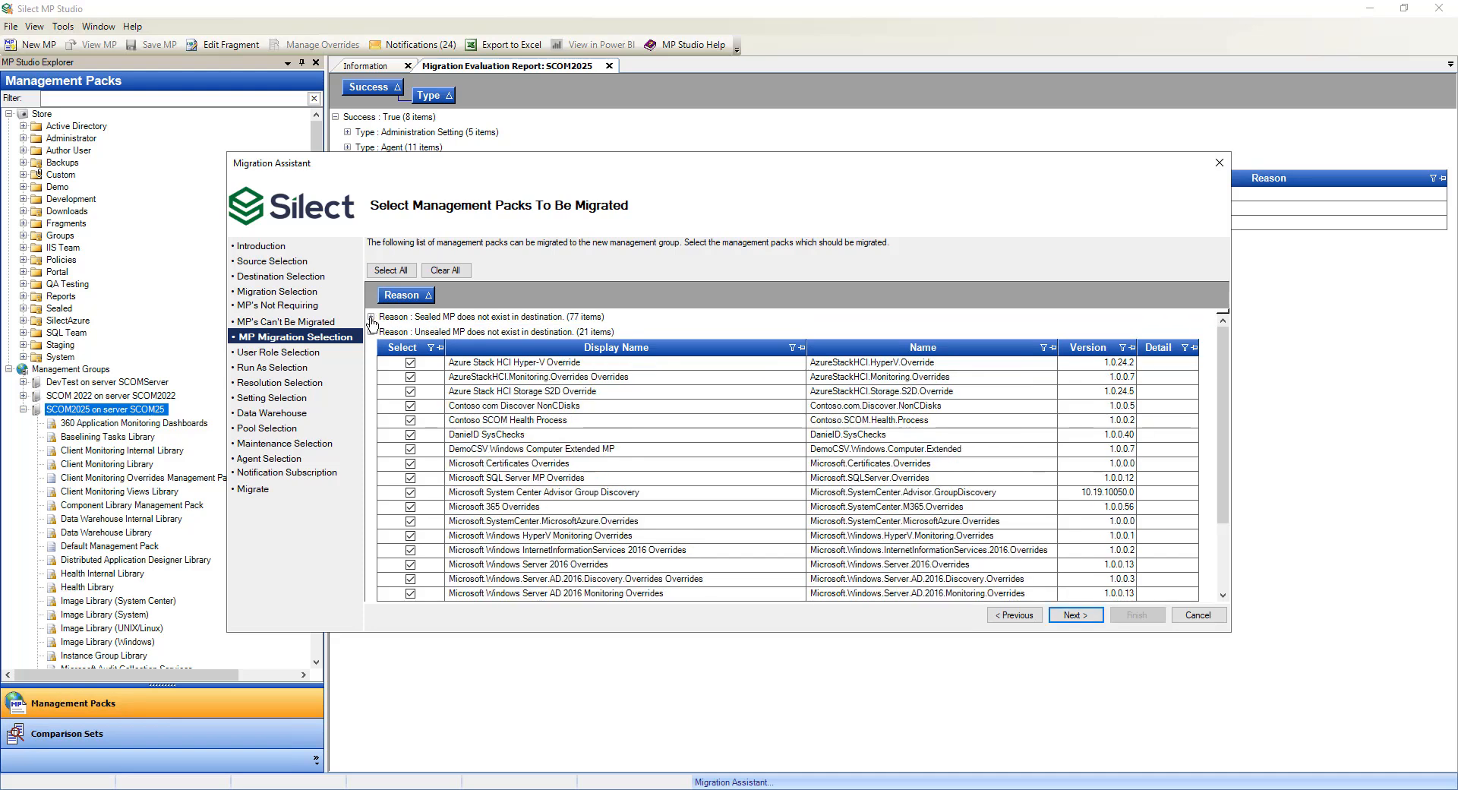
pyautogui.click(371, 319)
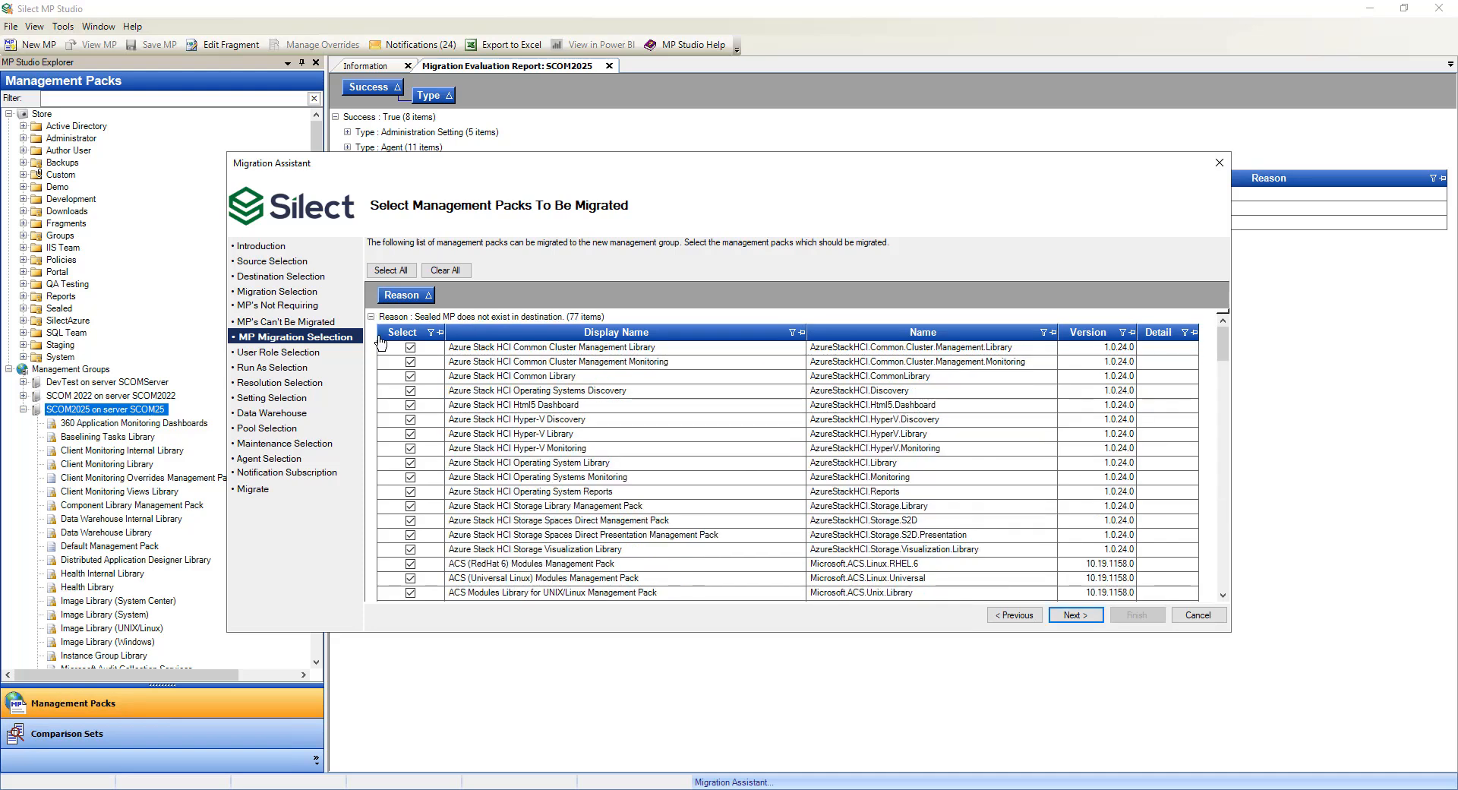
pyautogui.click(1075, 617)
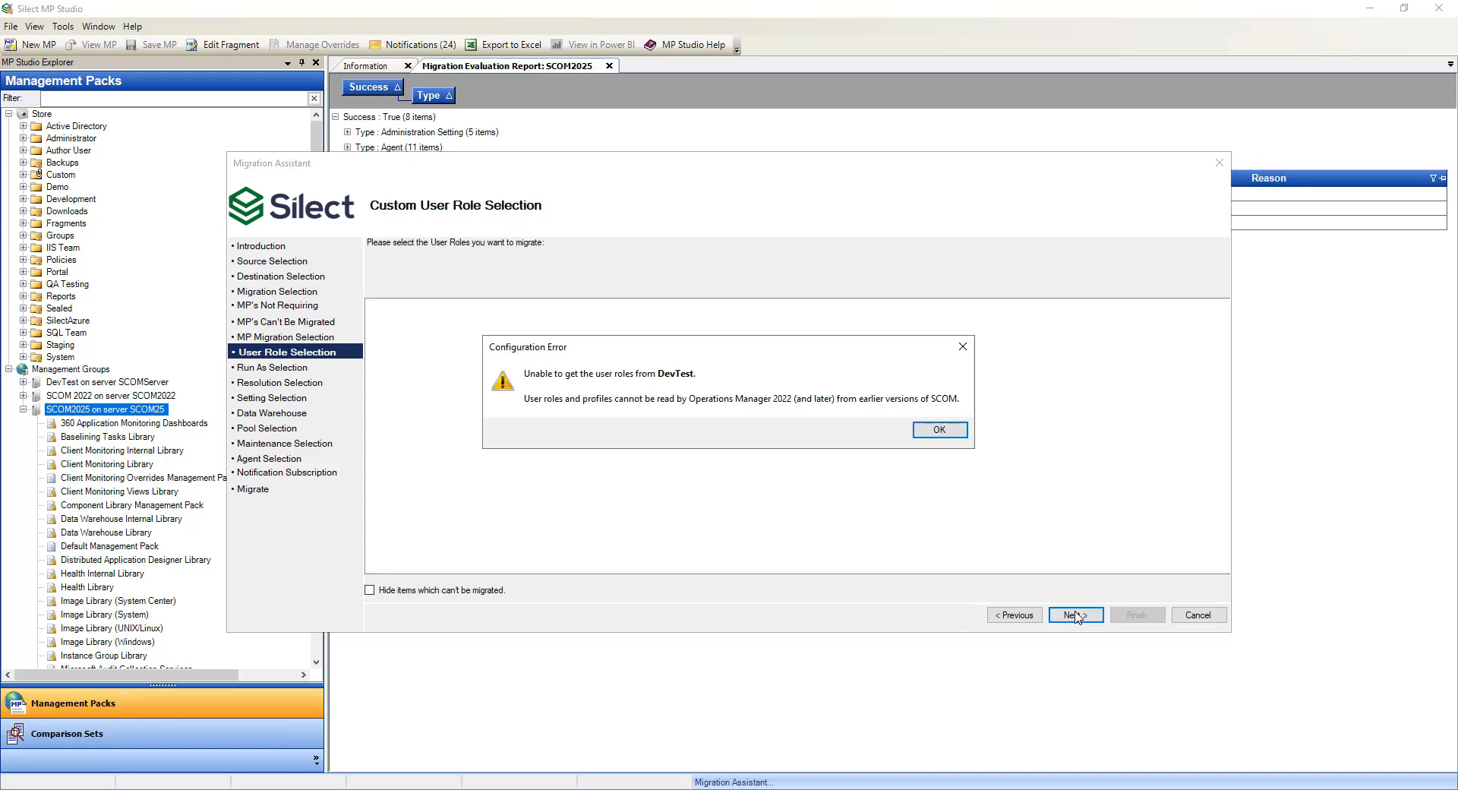
# Dismiss the user roles error and select the Microsoft 365, Silect Portal REST API, UNIX/Linux and Validate Alert Subscription Run As configurations for migration
pyautogui.click(940, 432)
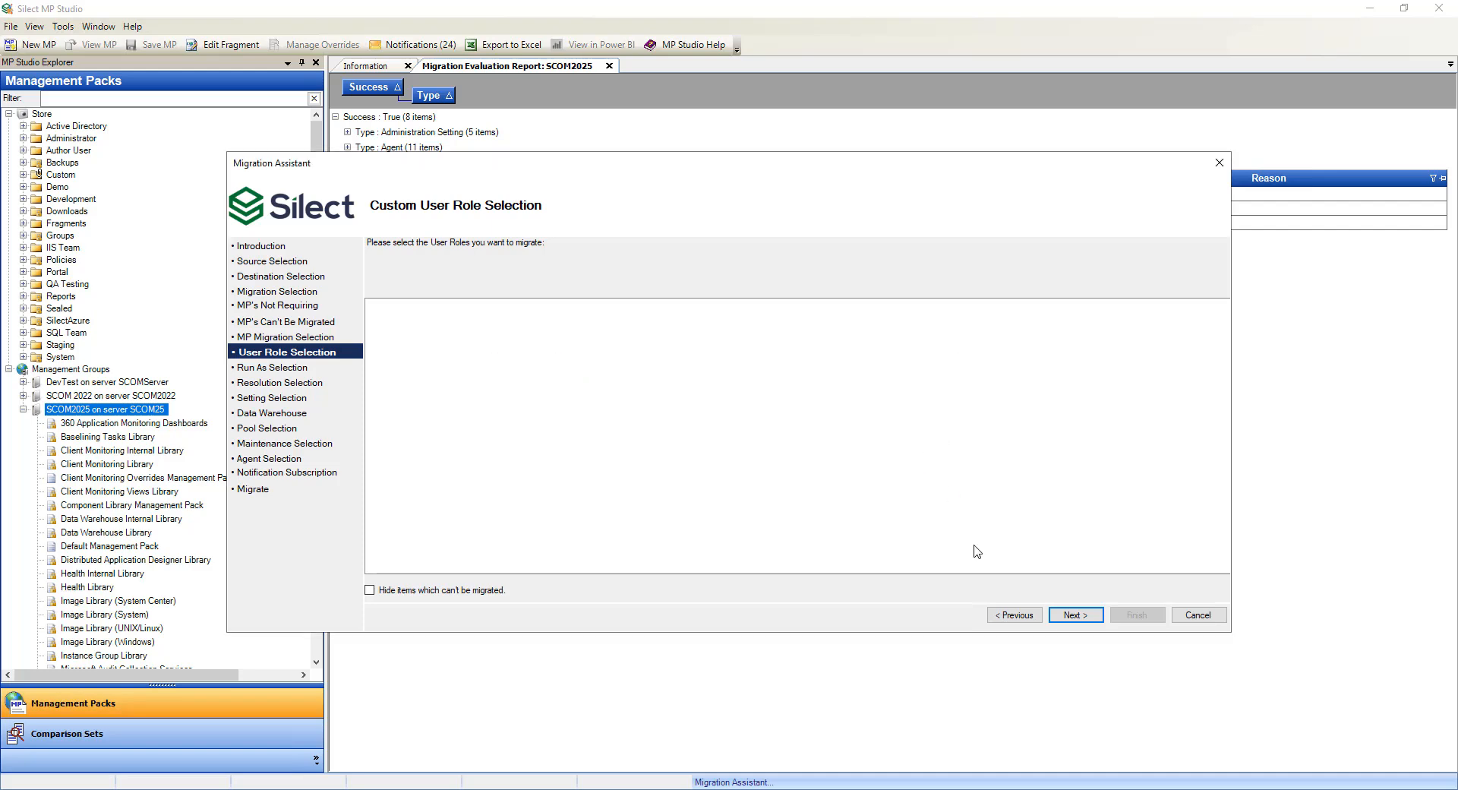
pyautogui.click(1079, 619)
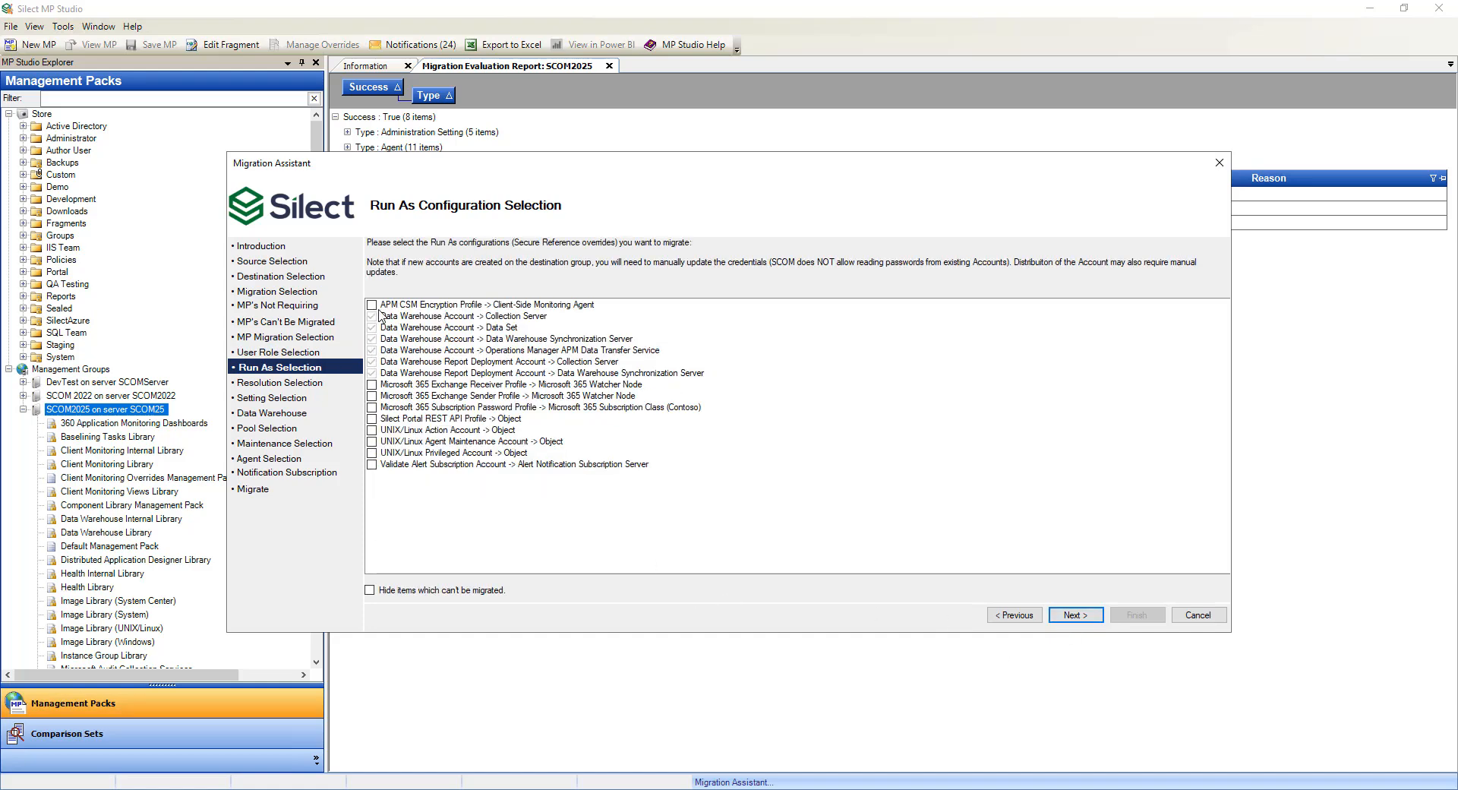
pyautogui.moveTo(687, 395)
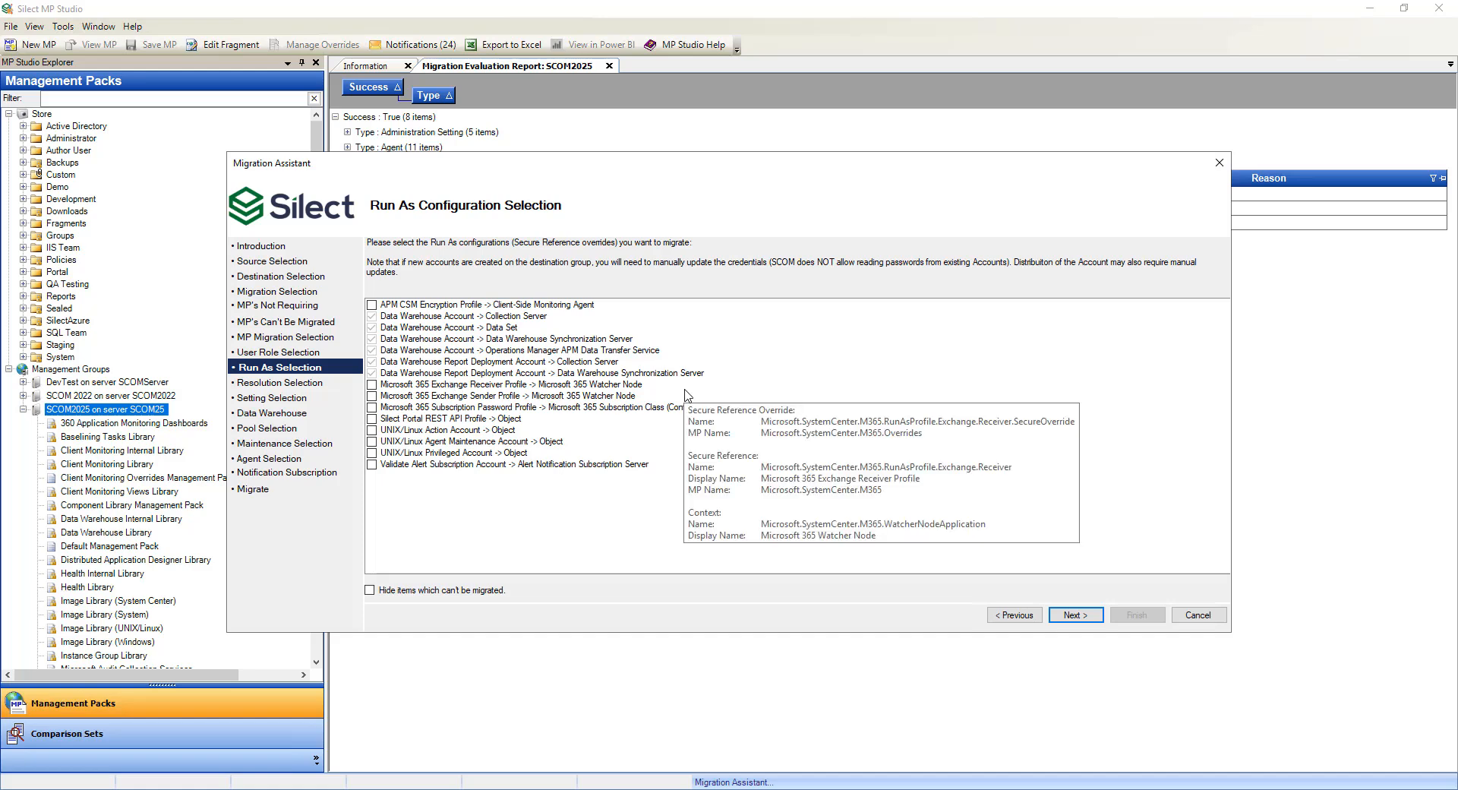
pyautogui.click(372, 384)
pyautogui.click(371, 396)
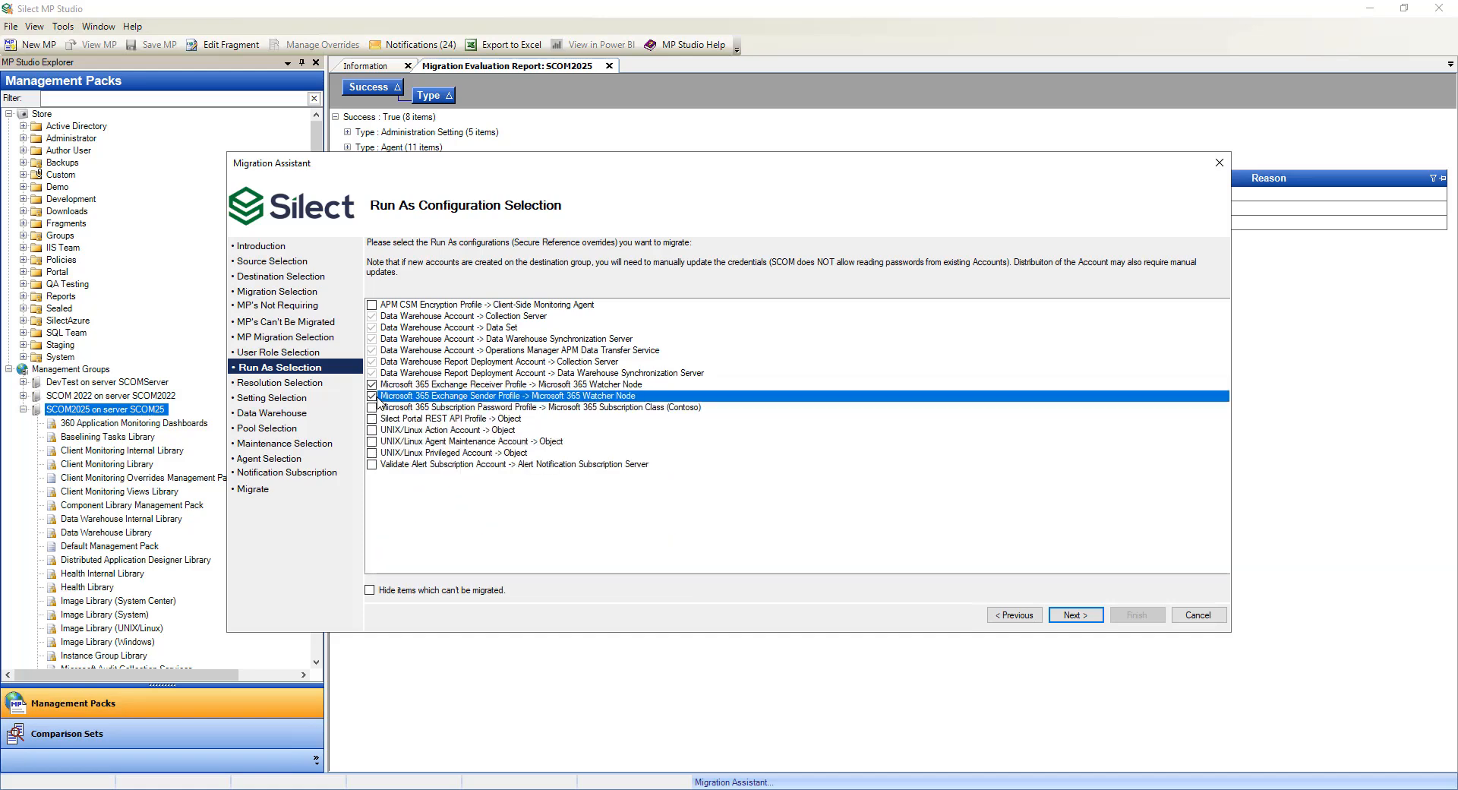
pyautogui.click(377, 408)
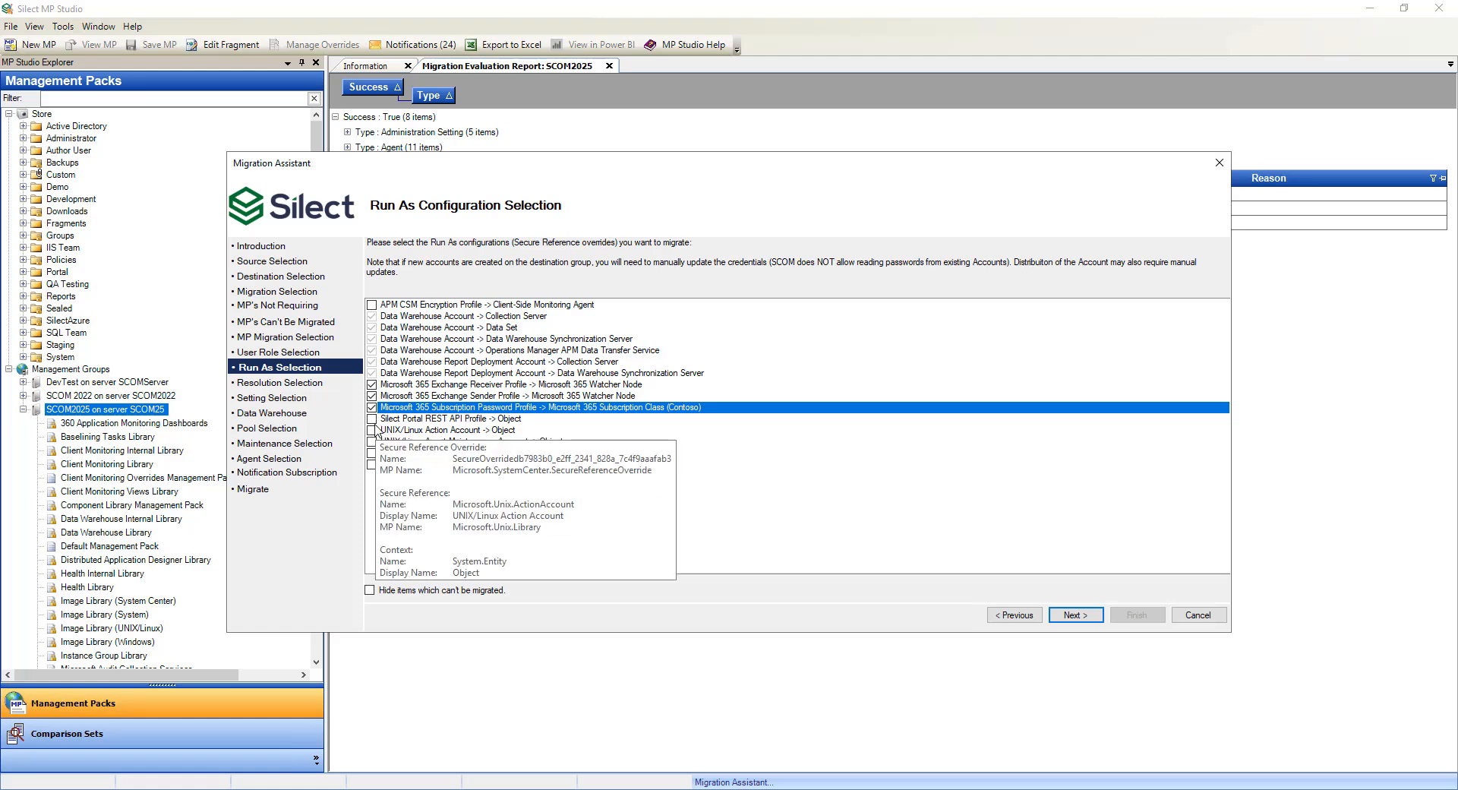
pyautogui.click(373, 419)
pyautogui.click(372, 430)
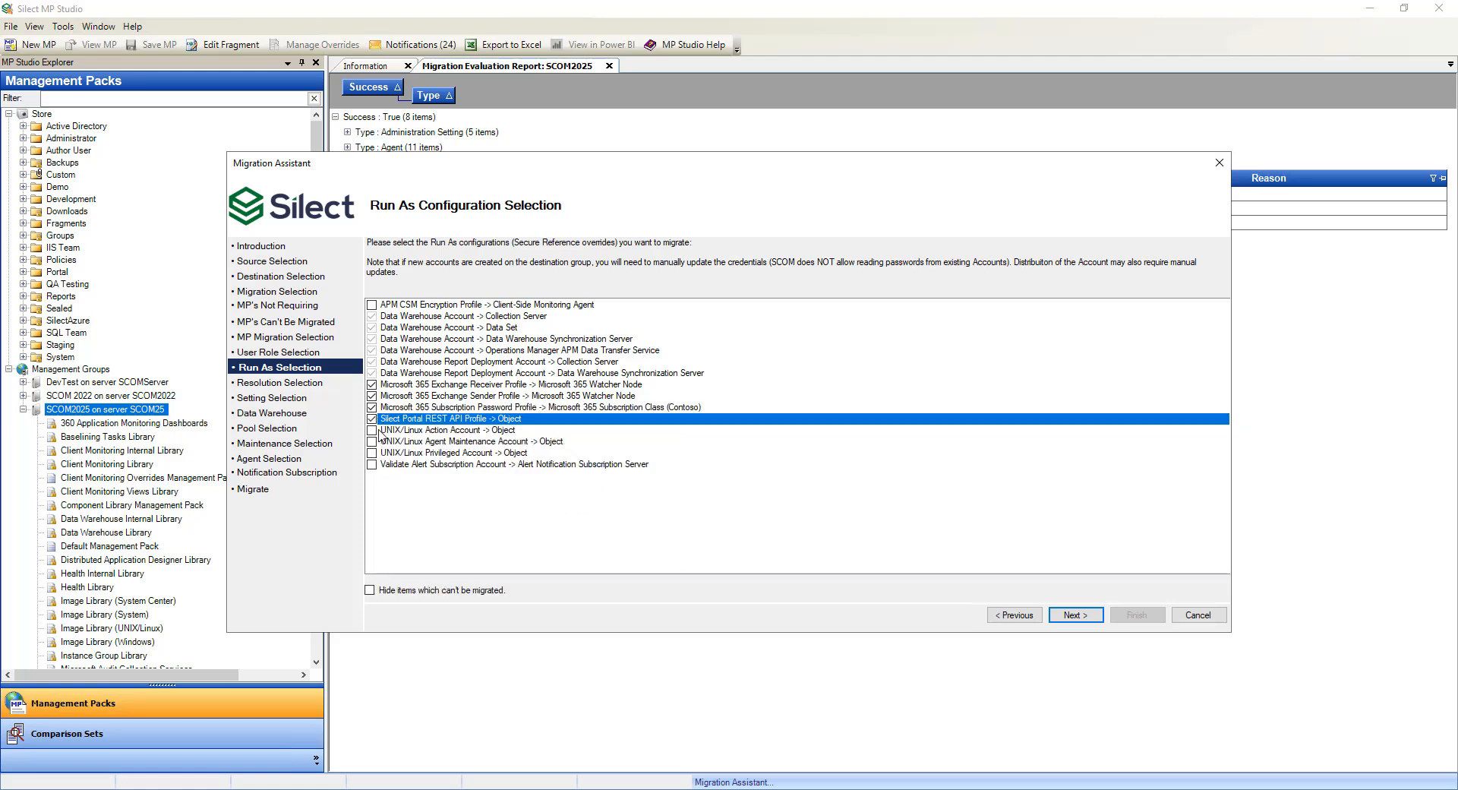
pyautogui.click(371, 441)
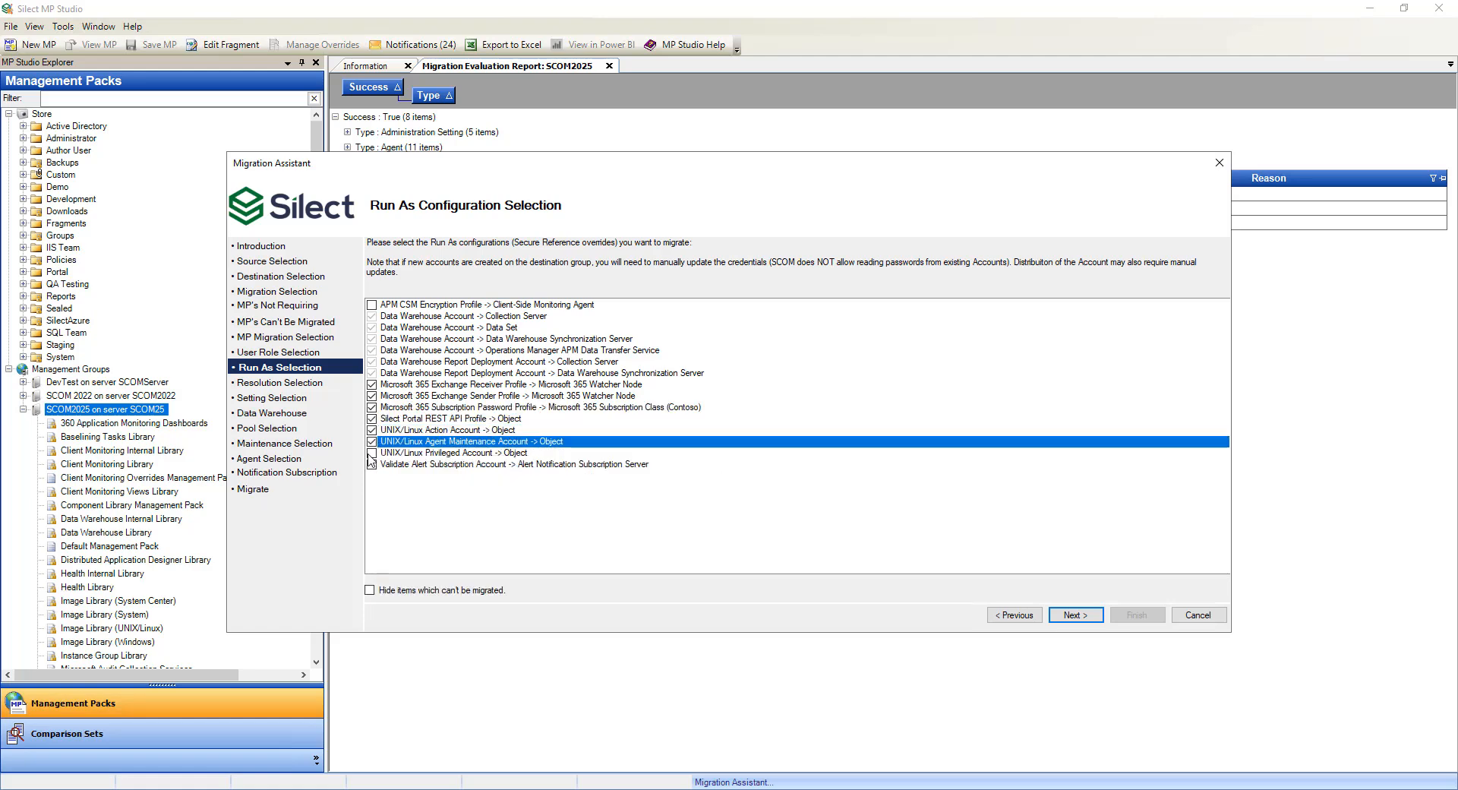
pyautogui.click(371, 453)
pyautogui.click(373, 464)
pyautogui.click(1079, 621)
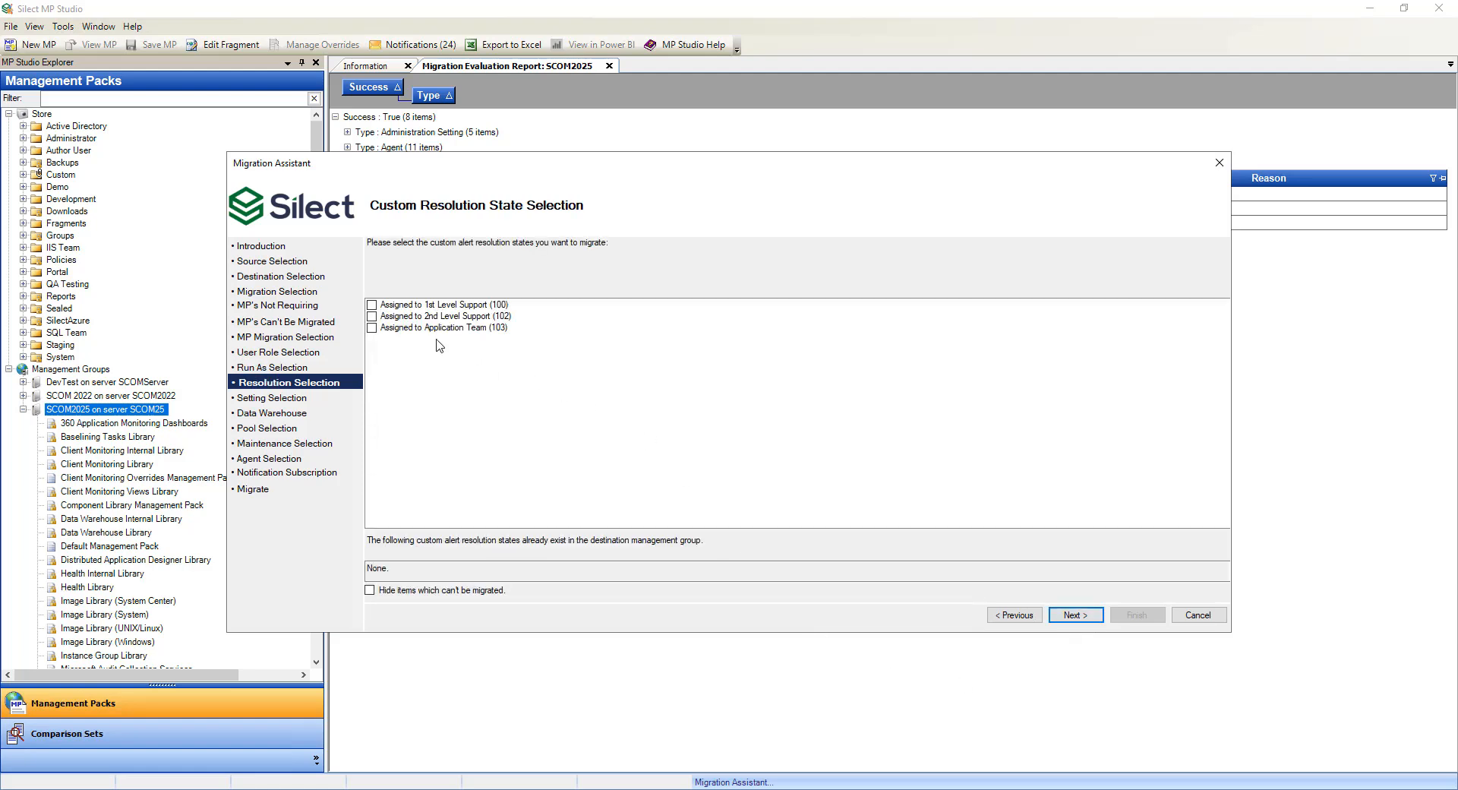
# Select the 1st Level Support (100), 2nd Level Support (102) and Application Team (103) custom resolution states for migration
pyautogui.click(372, 304)
pyautogui.click(371, 316)
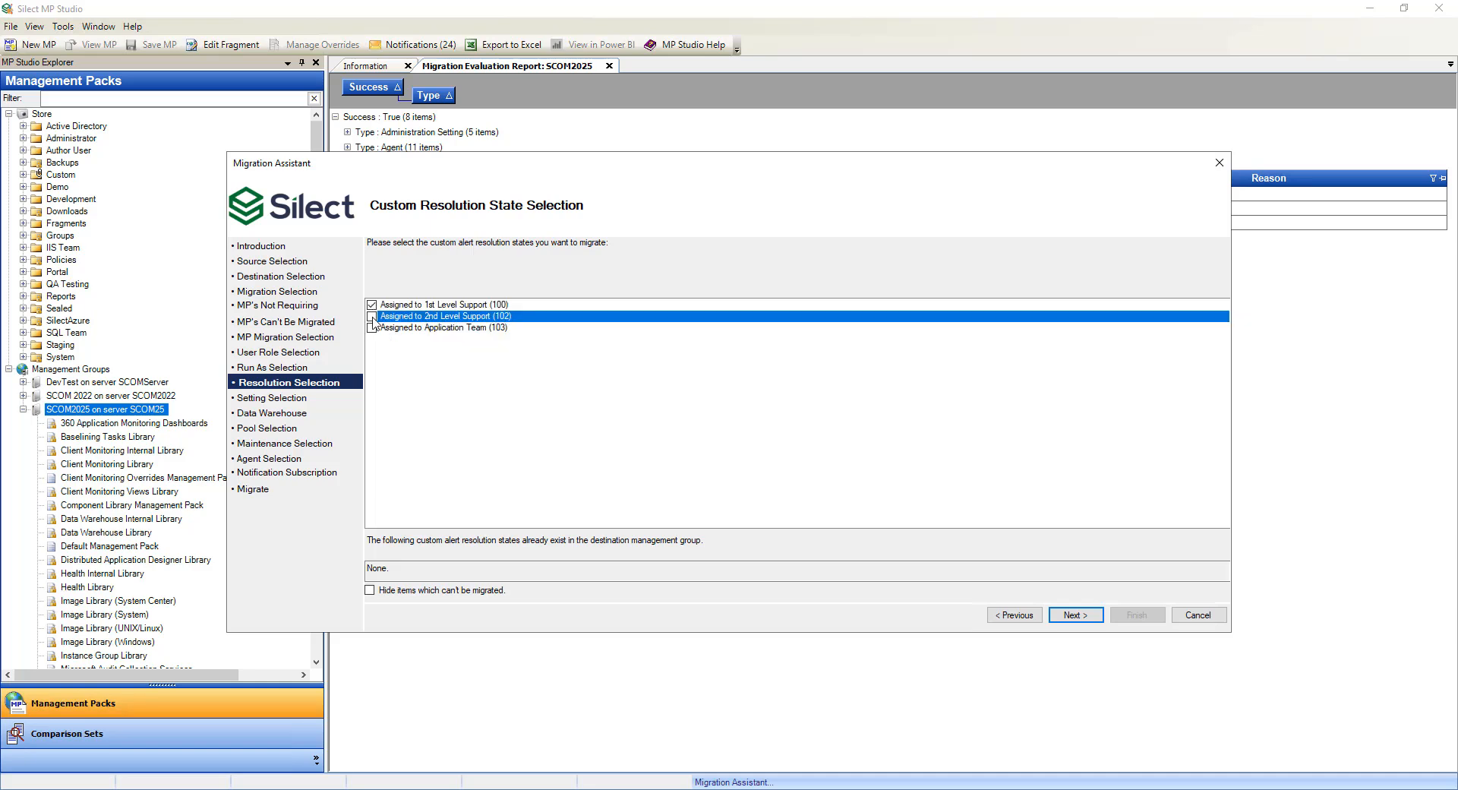
pyautogui.click(372, 328)
pyautogui.click(1076, 620)
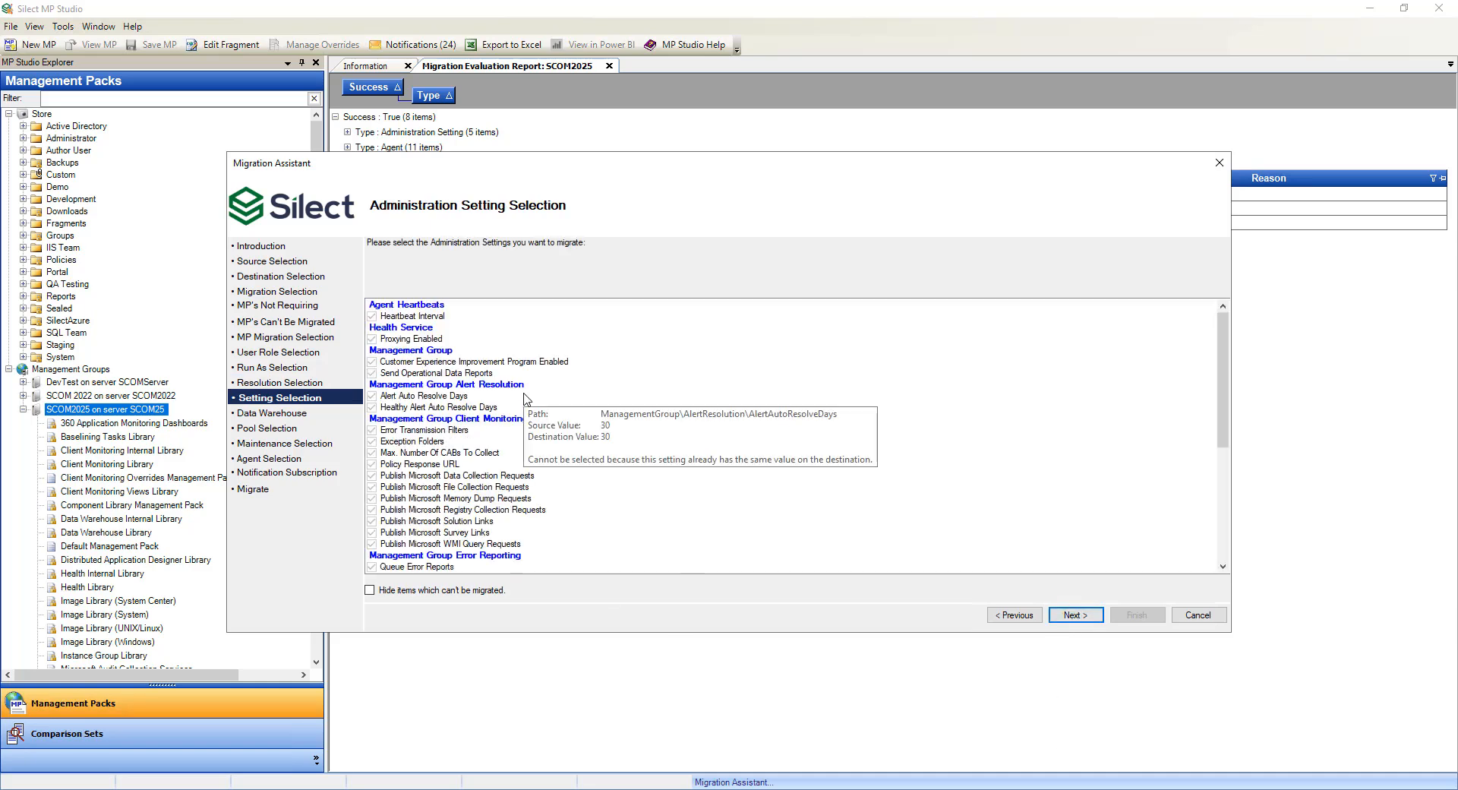
# Select the event, performance and state change event data days to keep, plus auto approve and reject manually installed agents, as administration settings to migrate
pyautogui.scroll(-2, 532, 372)
pyautogui.scroll(-2, 549, 422)
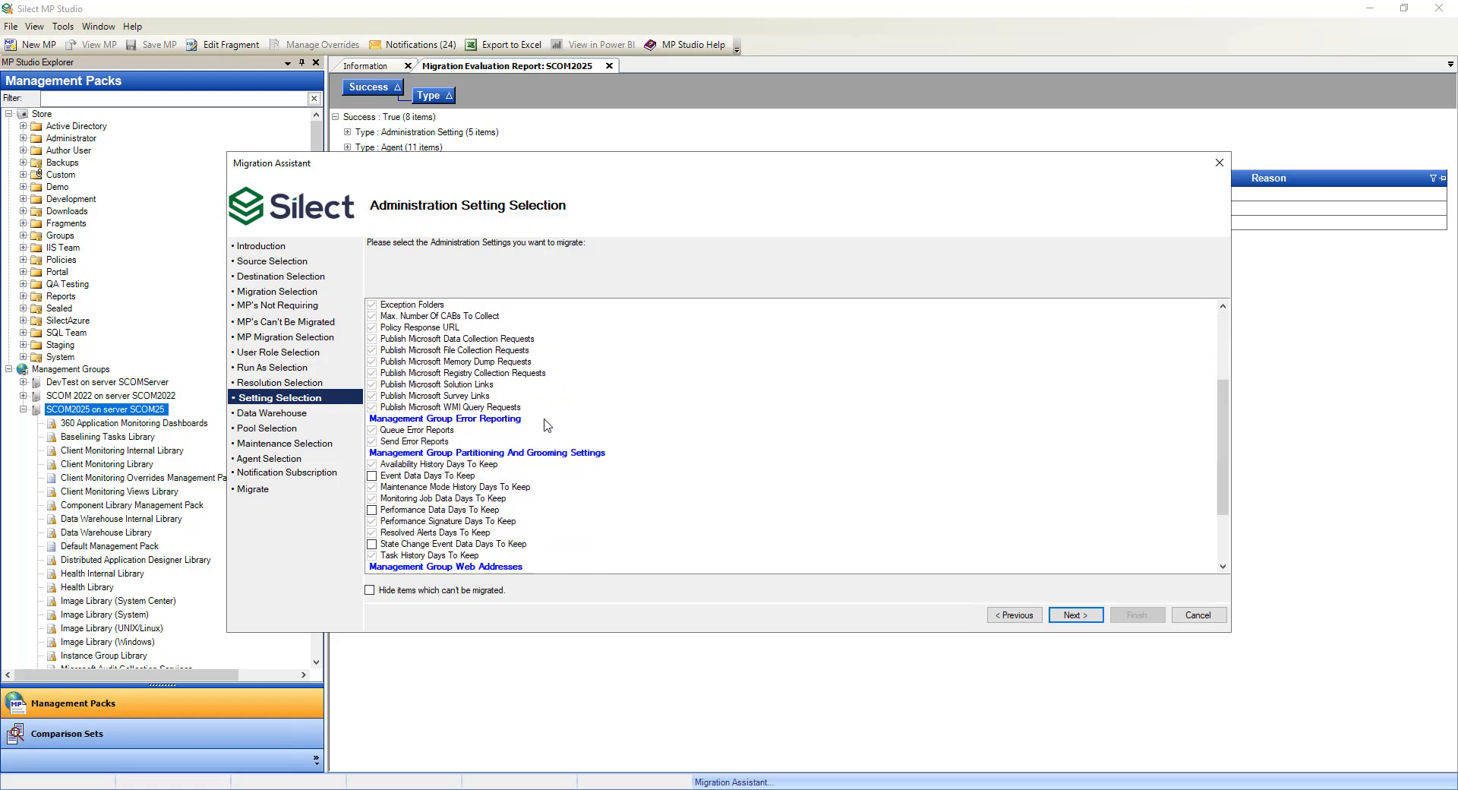
pyautogui.scroll(-3, 552, 424)
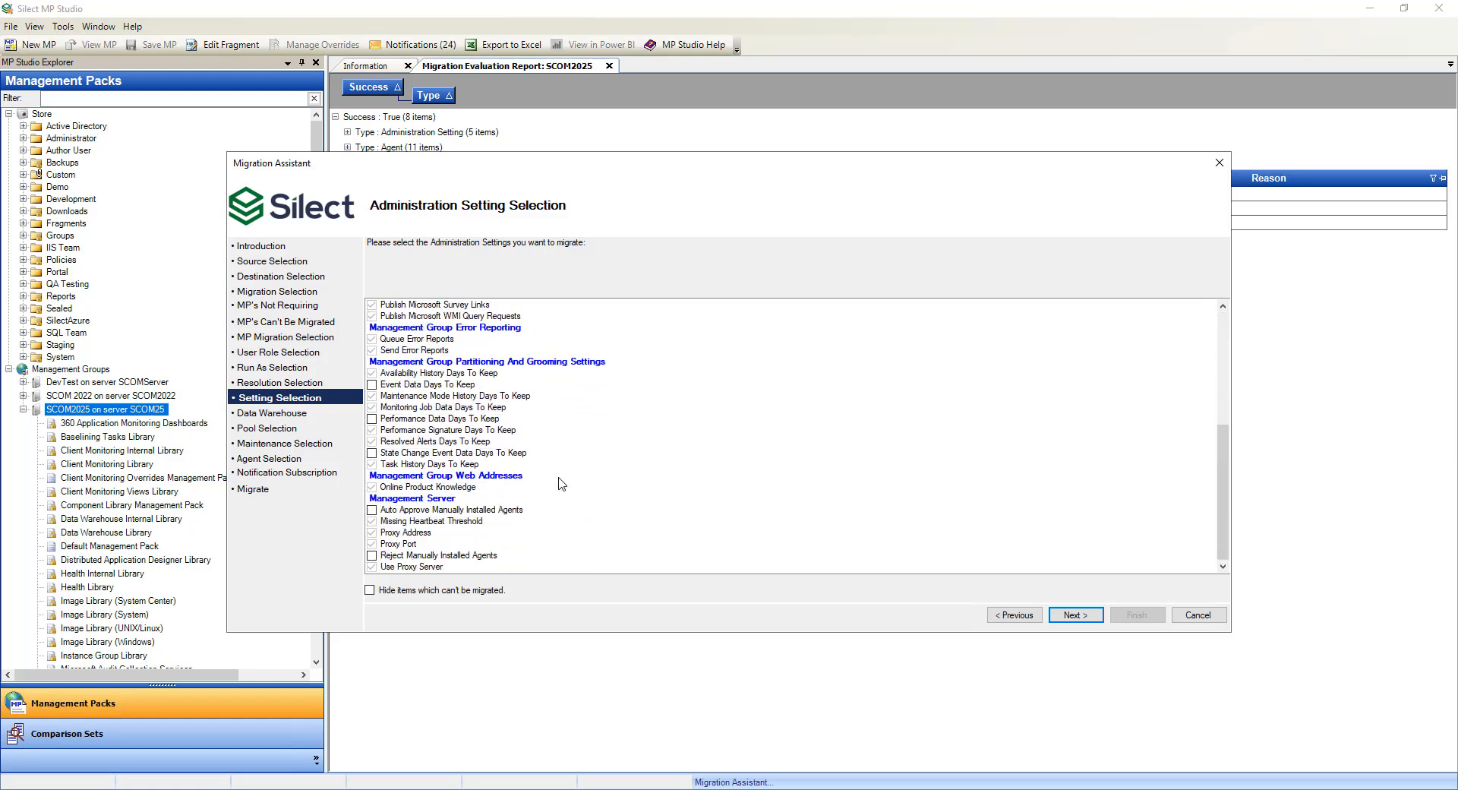
pyautogui.click(372, 385)
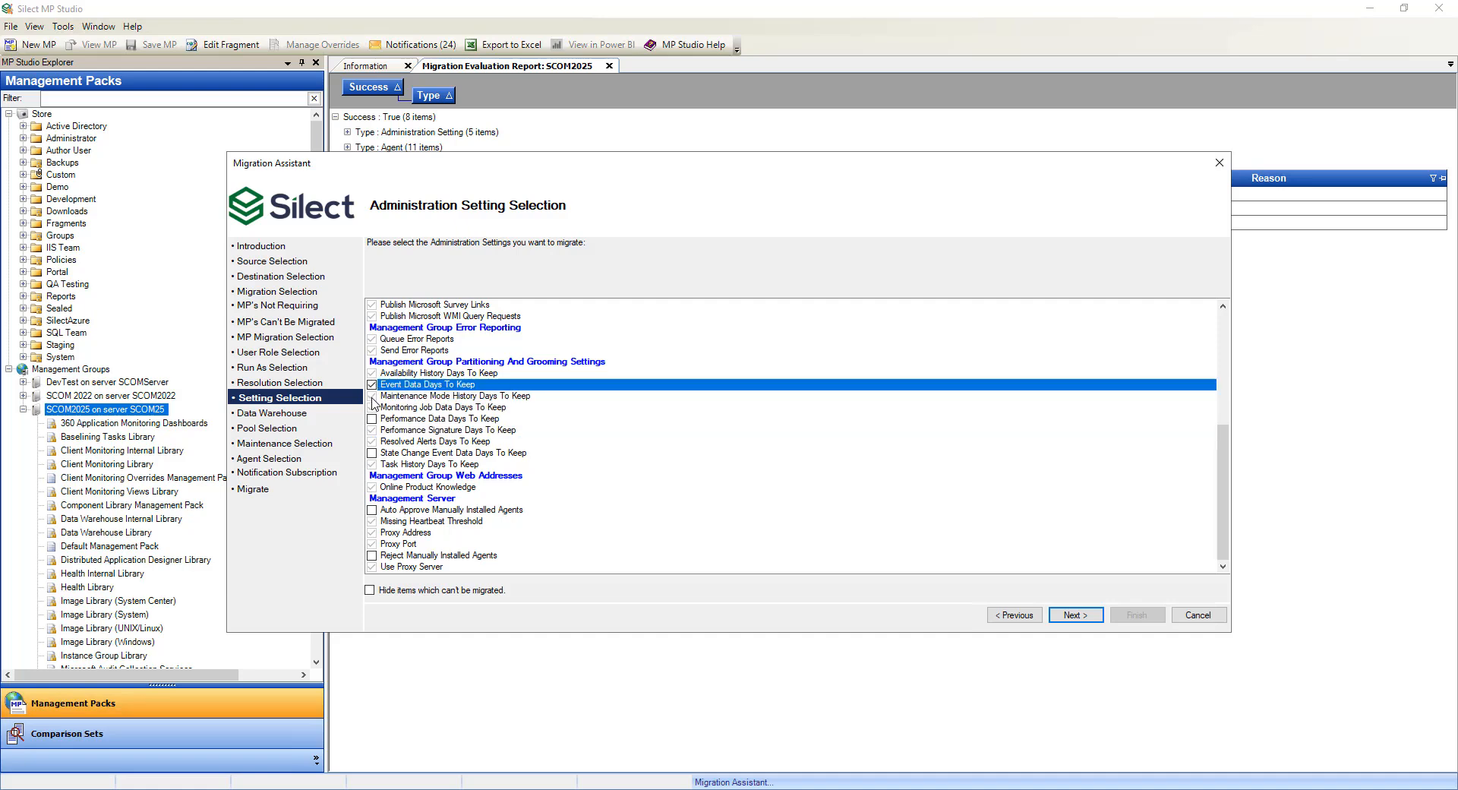
pyautogui.click(373, 418)
pyautogui.click(372, 454)
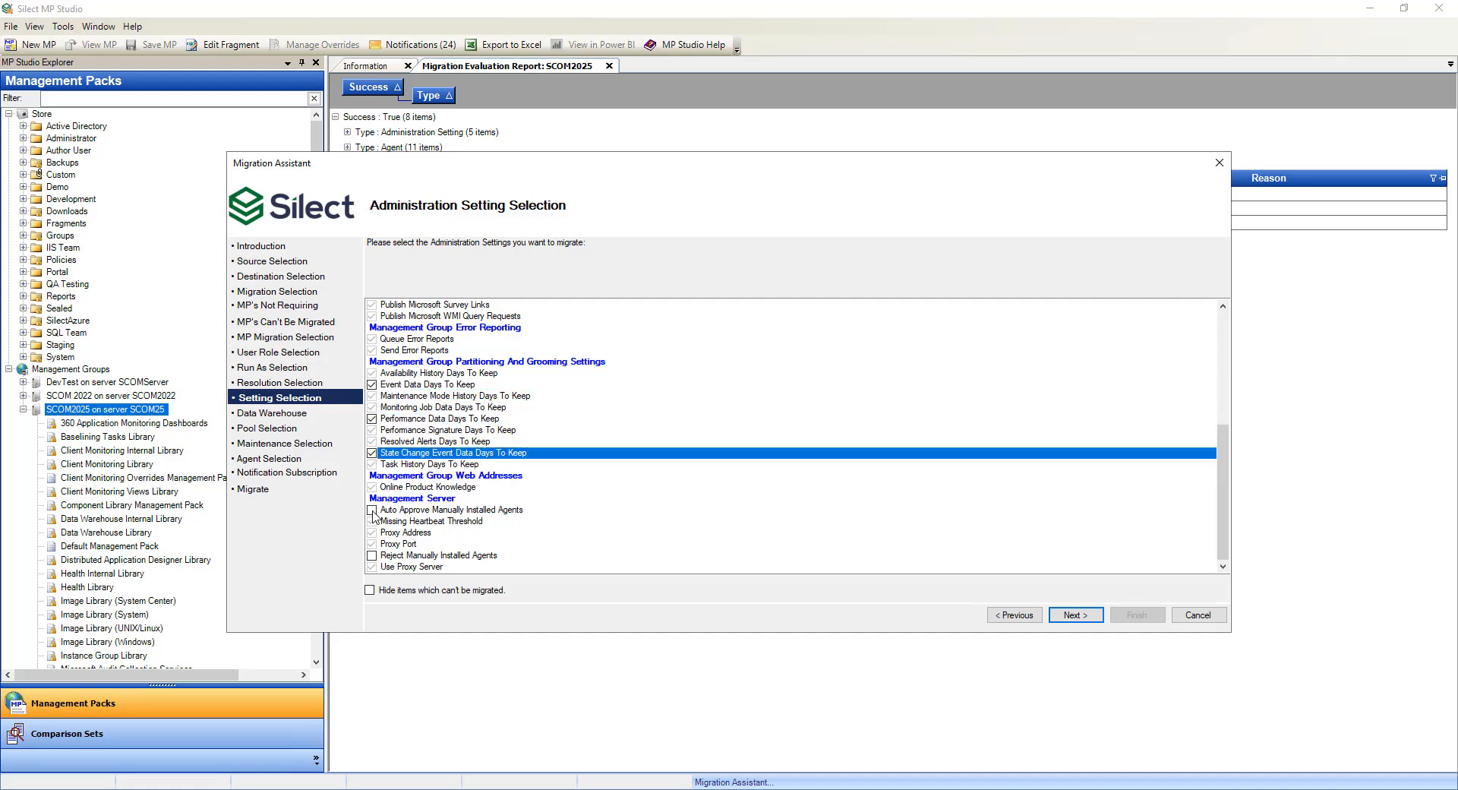
pyautogui.click(372, 510)
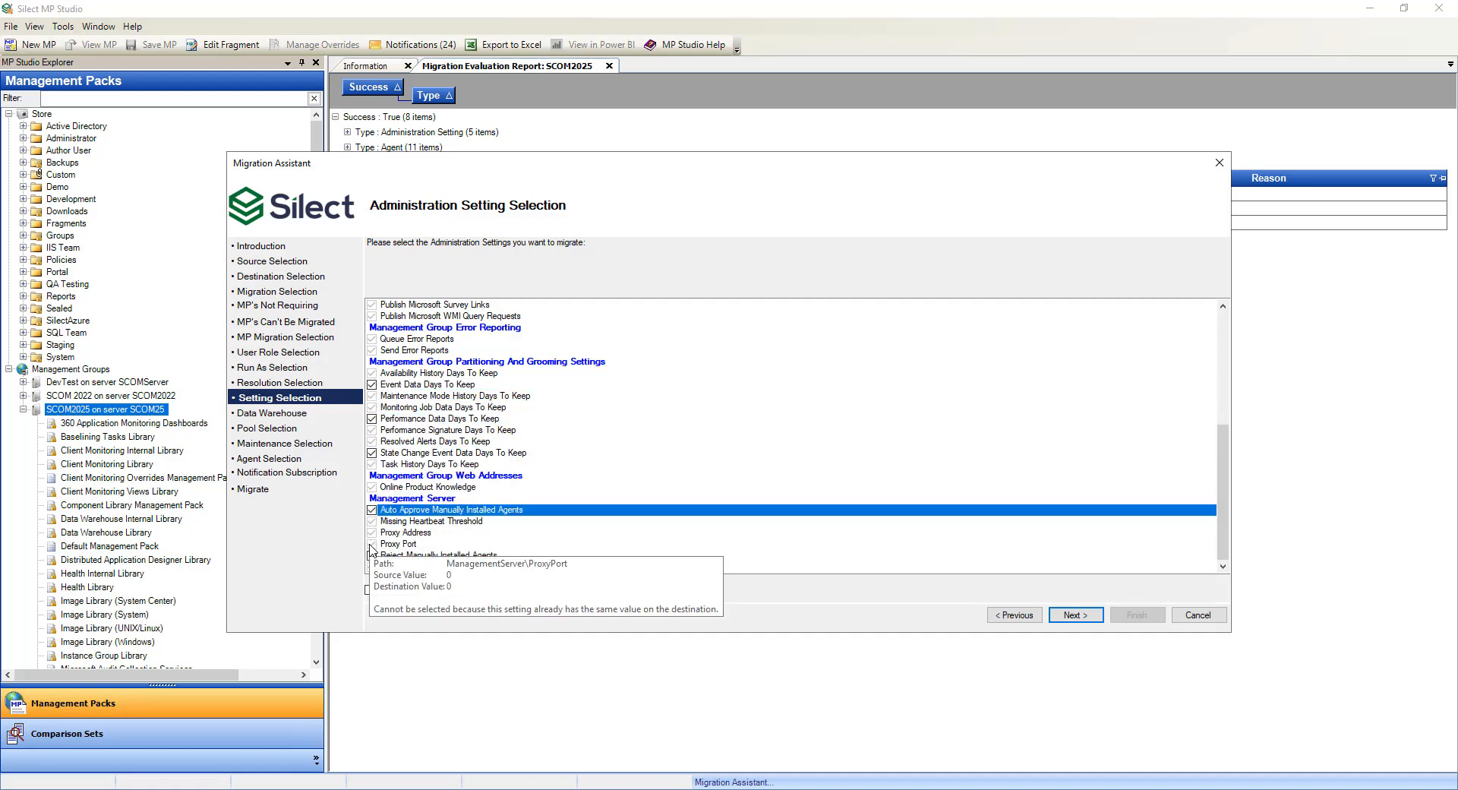
pyautogui.click(372, 555)
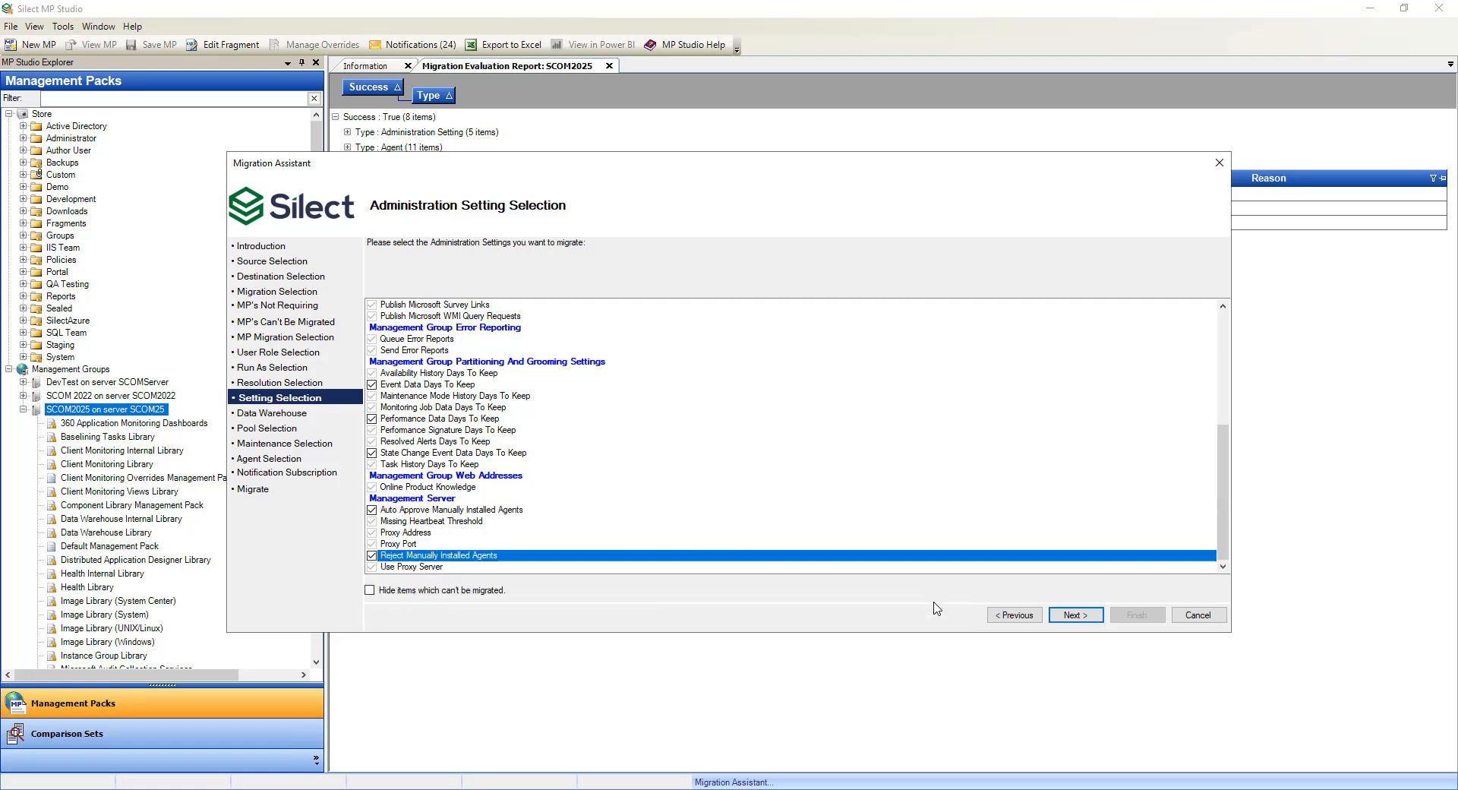
pyautogui.click(1076, 618)
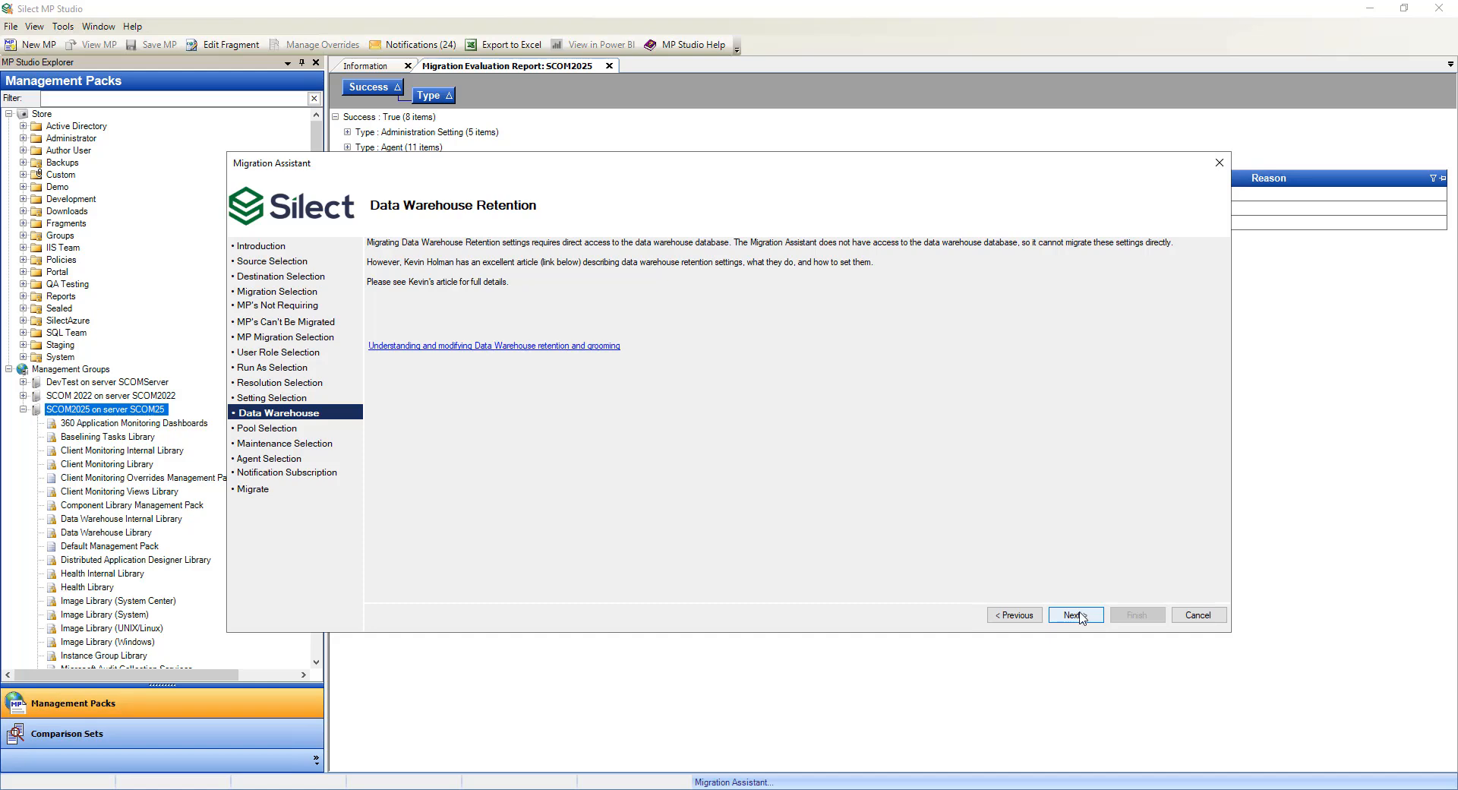
# Continue past data warehouse retention and leave the Linux Monitoring and M365 resource pools out of the migration
pyautogui.click(1076, 616)
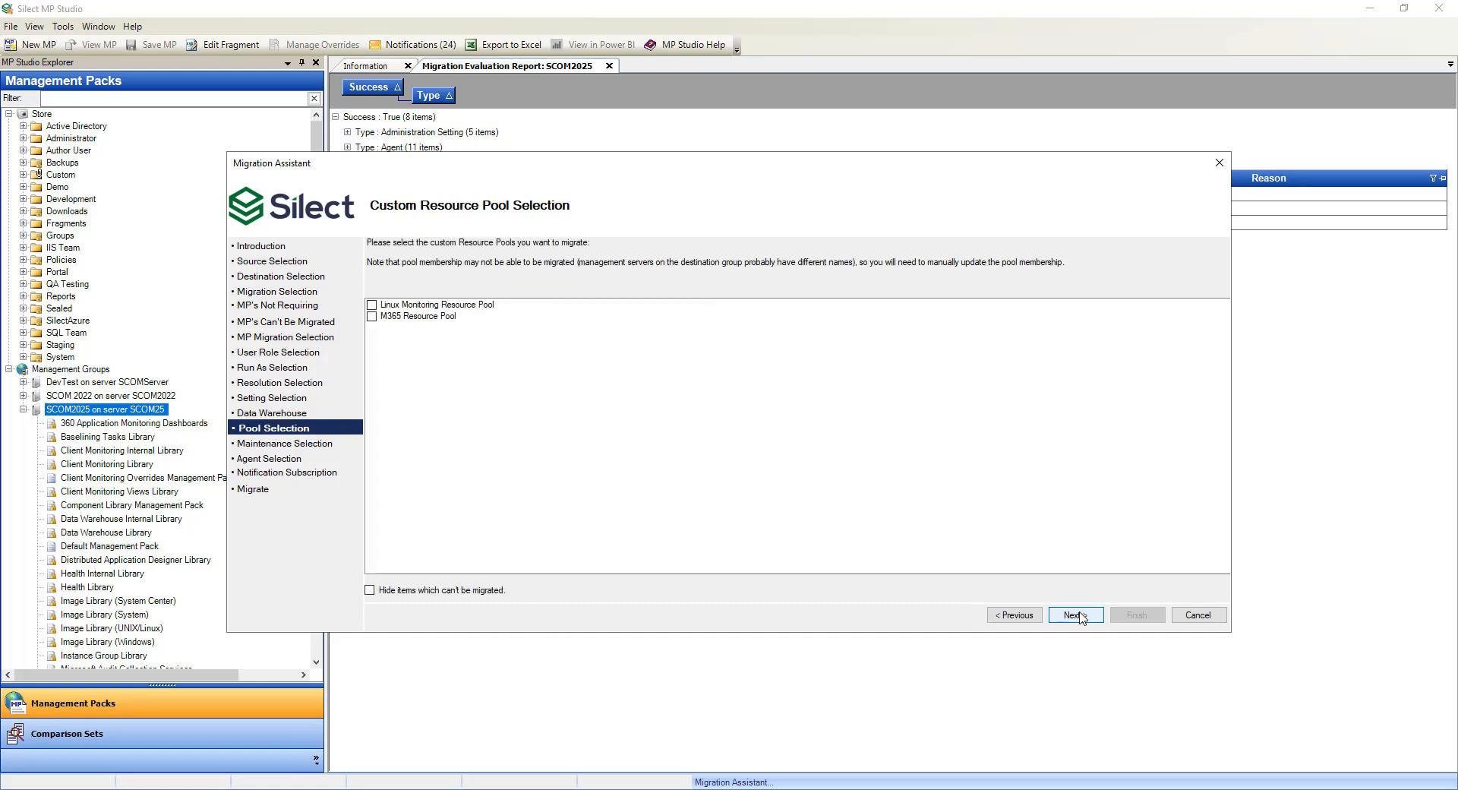
pyautogui.click(372, 306)
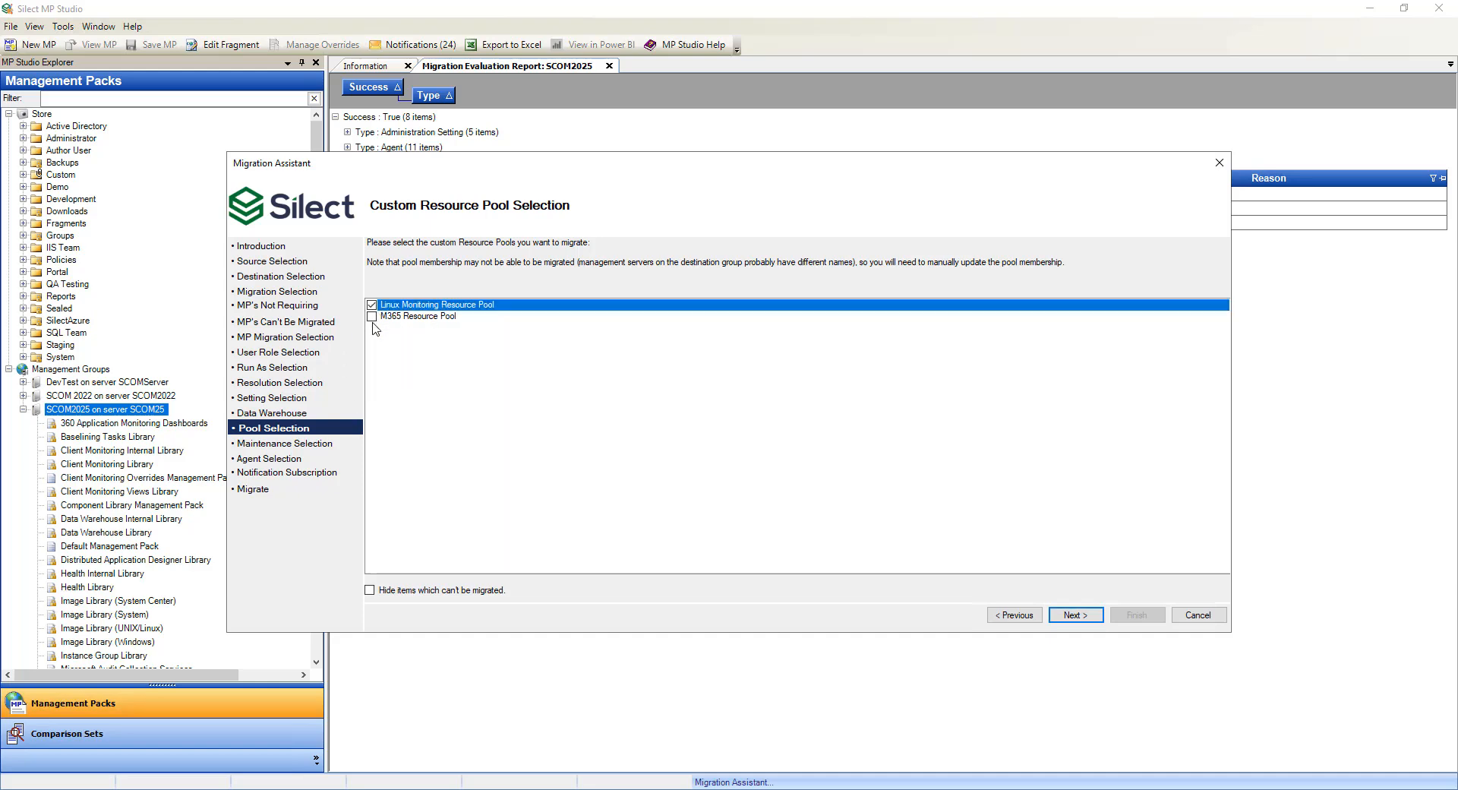
pyautogui.click(372, 316)
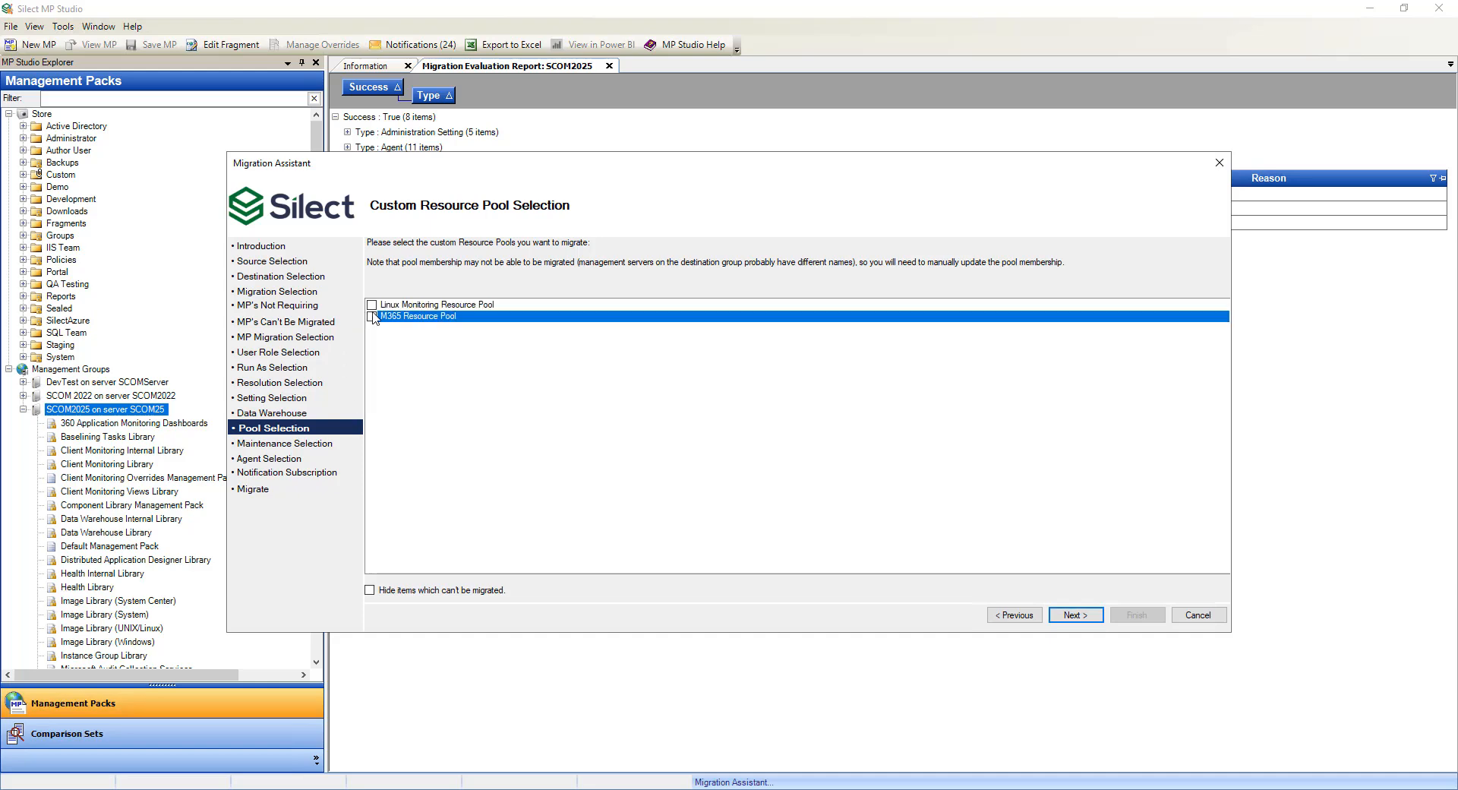
pyautogui.click(374, 316)
pyautogui.click(1075, 615)
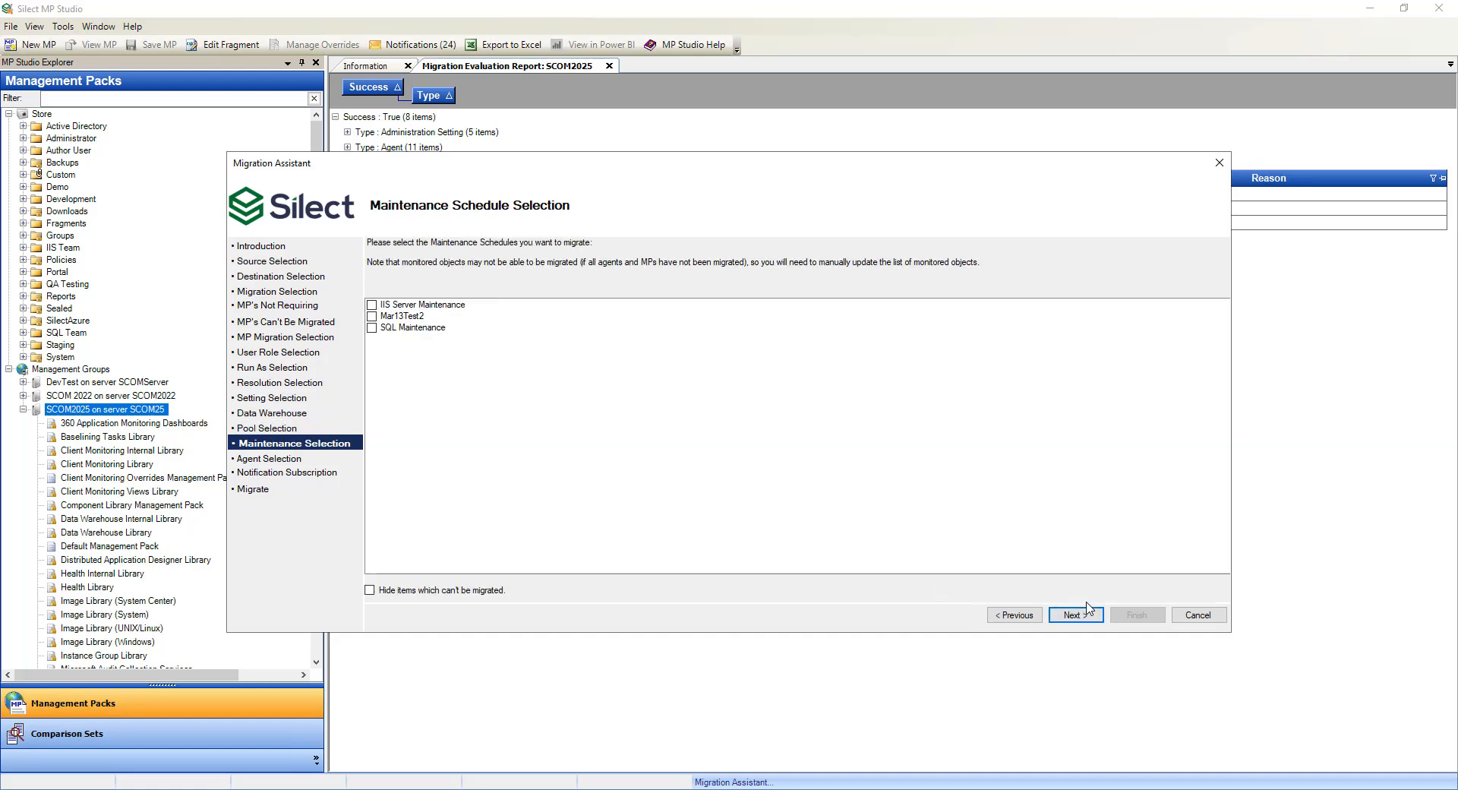
# Select the IIS Server Maintenance and SQL Maintenance schedules for migration, leaving Mar13Test2 out
pyautogui.click(371, 305)
pyautogui.click(372, 316)
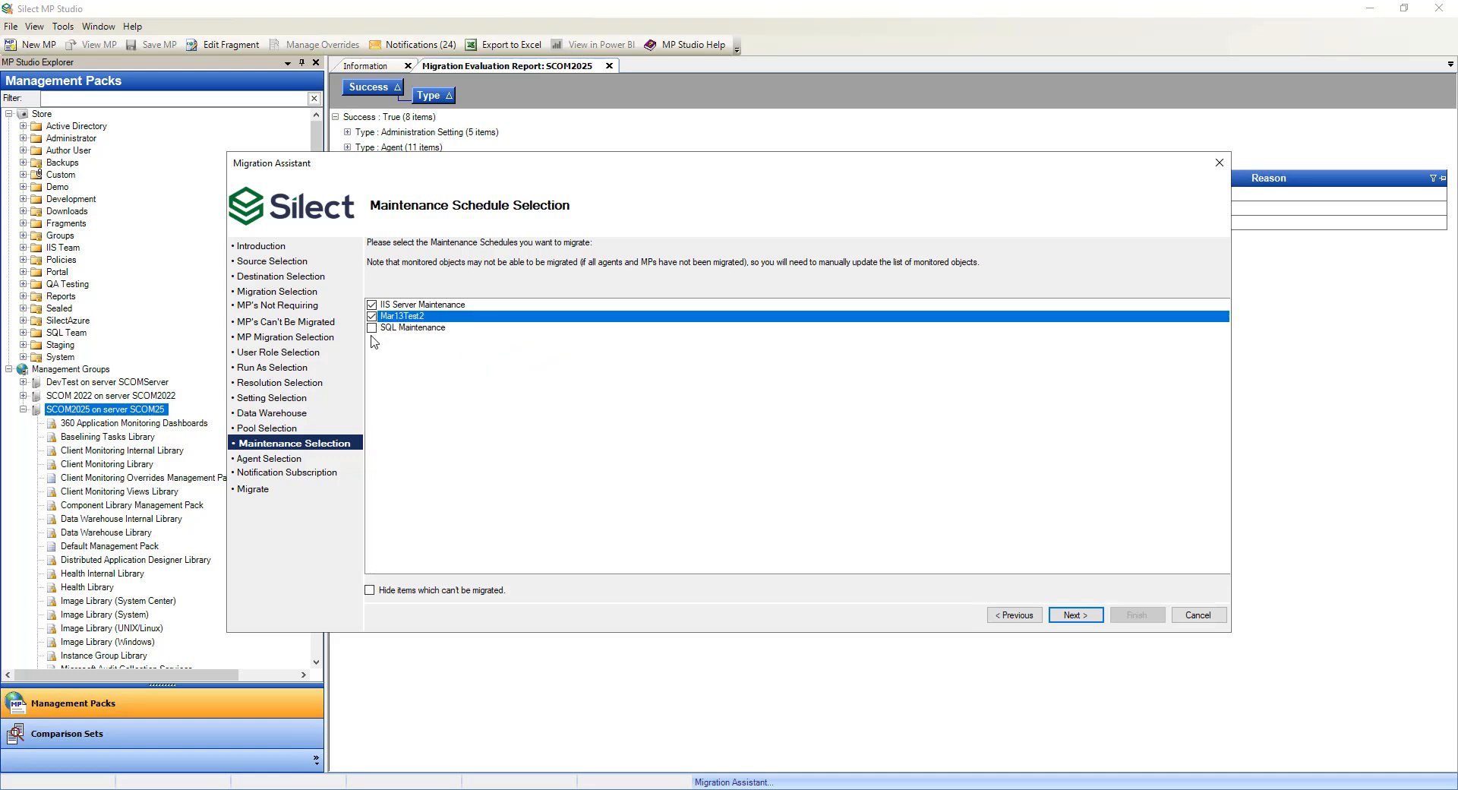
pyautogui.click(372, 327)
pyautogui.click(373, 316)
pyautogui.click(1066, 615)
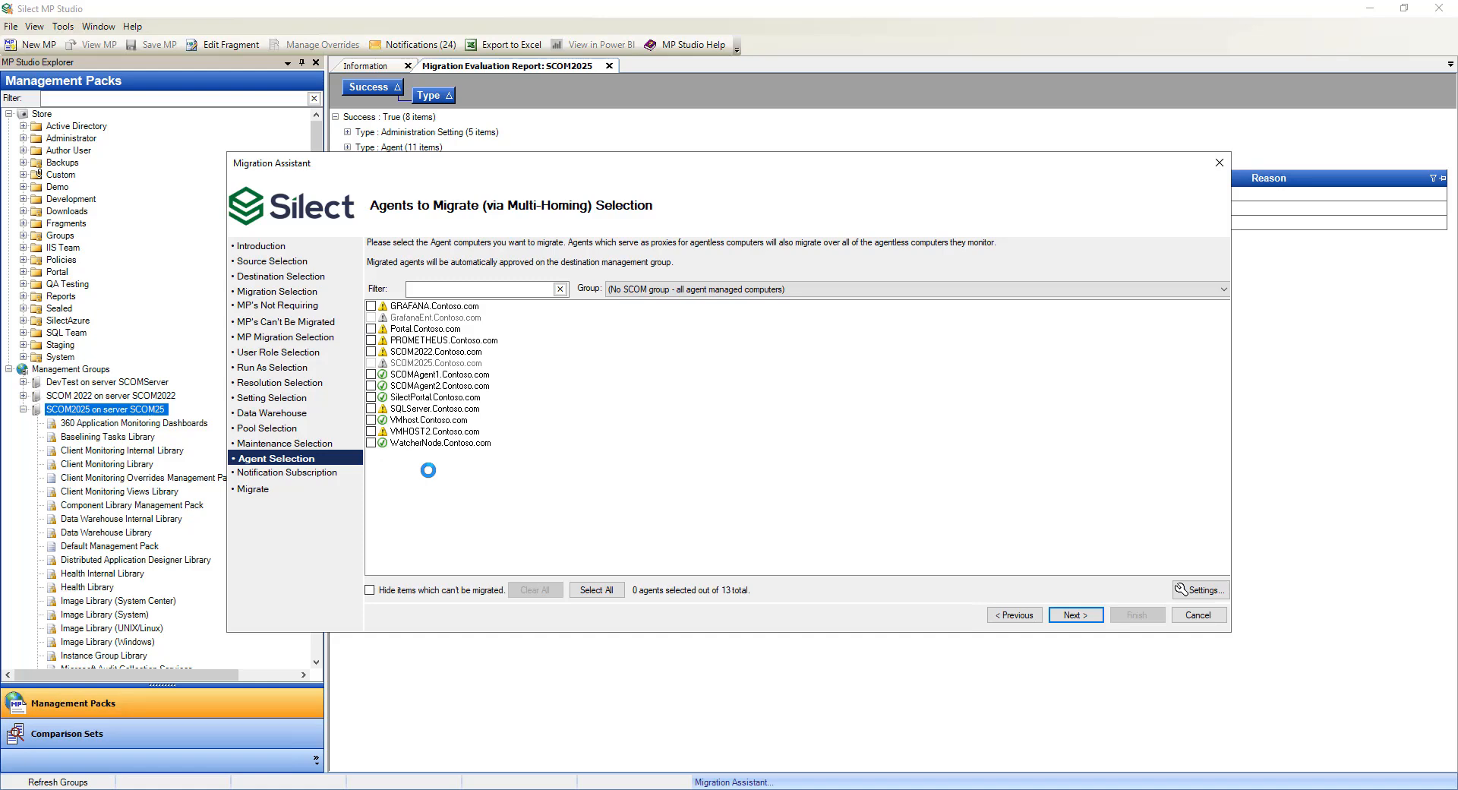
# Select all available agent computers for multi-homed migration, from GRAFANA to WatcherNode, skipping the unavailable GrafanaEnt and SCOM2025
pyautogui.click(371, 306)
pyautogui.click(371, 329)
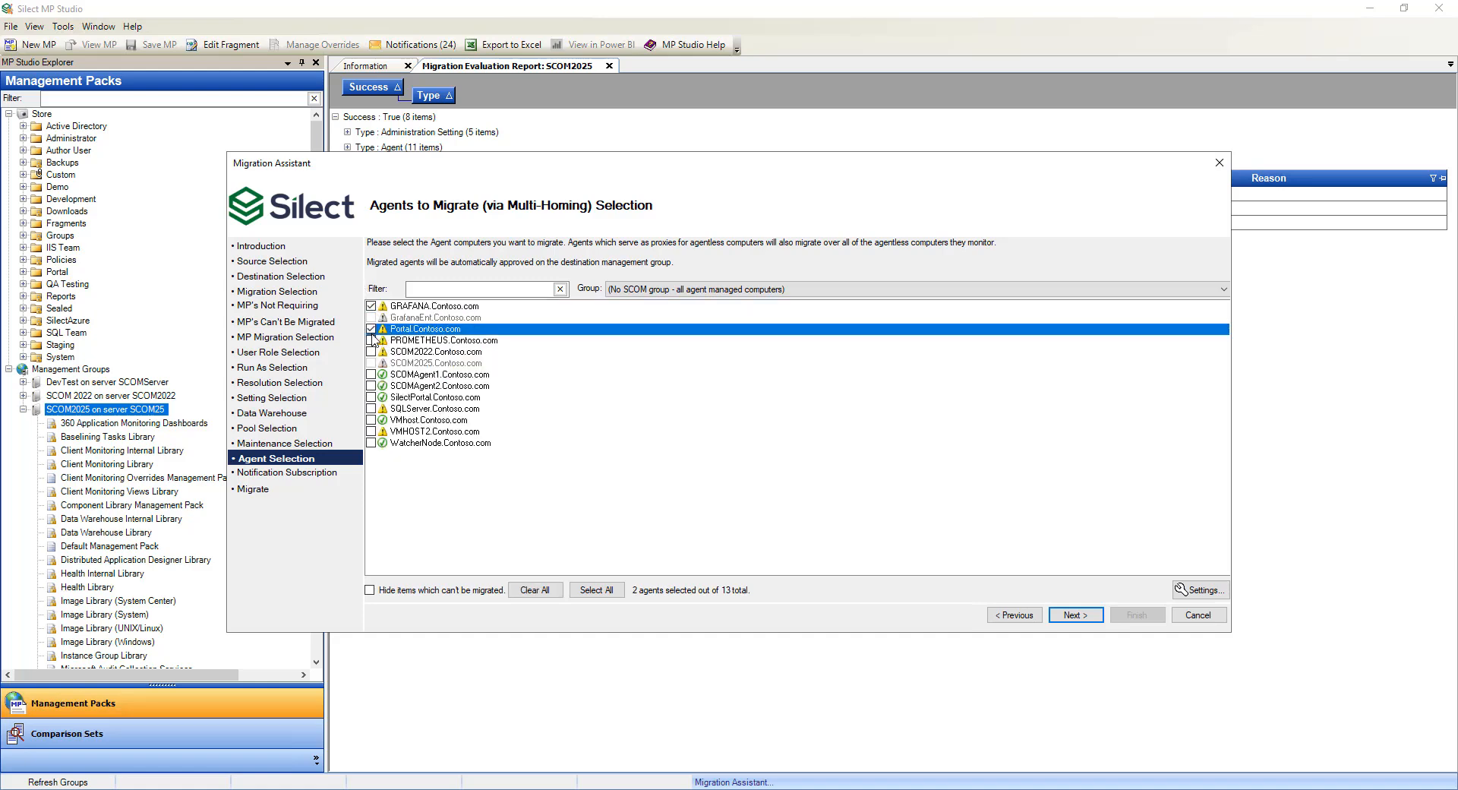
pyautogui.click(371, 340)
pyautogui.click(371, 352)
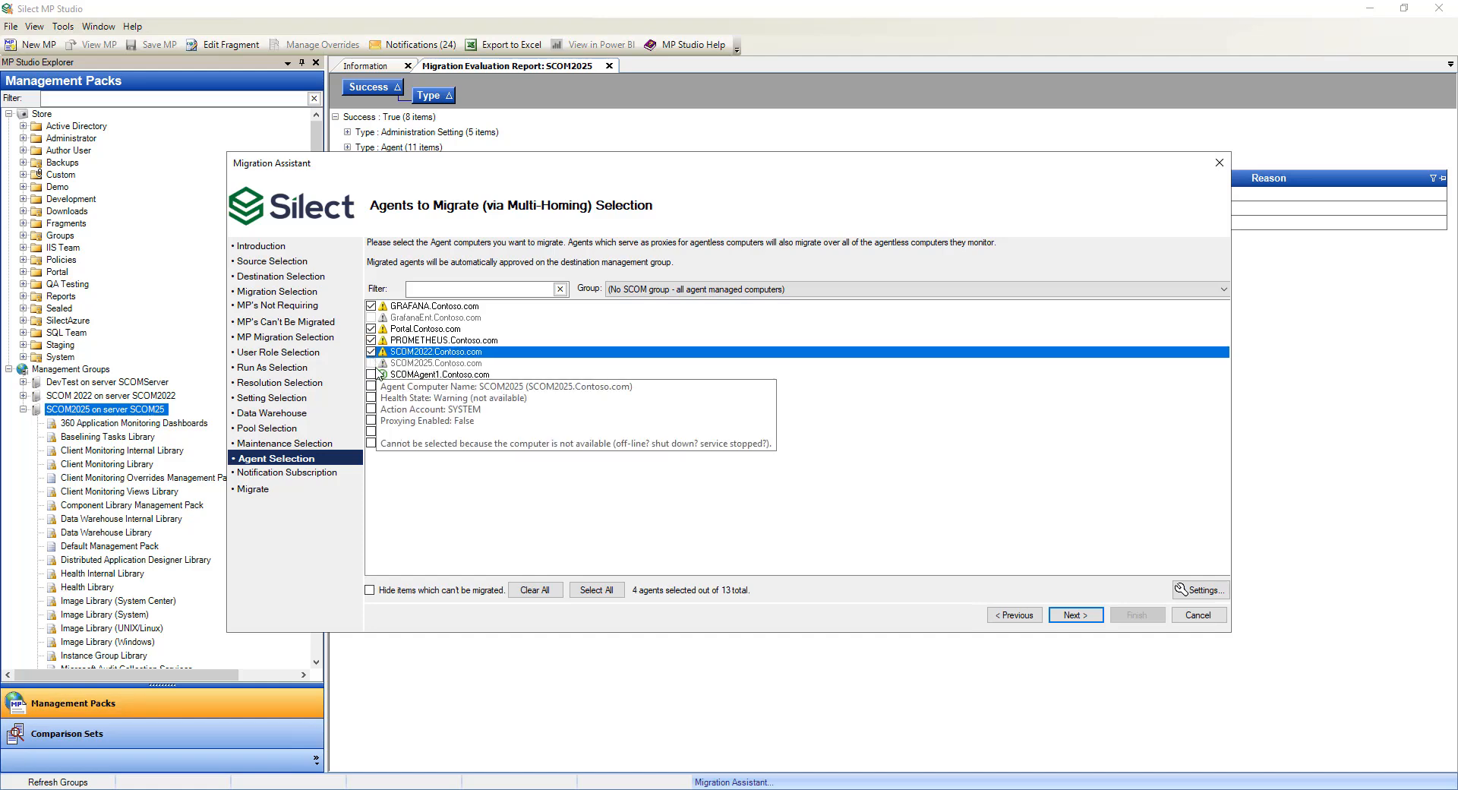
pyautogui.click(372, 375)
pyautogui.click(371, 374)
pyautogui.click(371, 386)
pyautogui.click(370, 398)
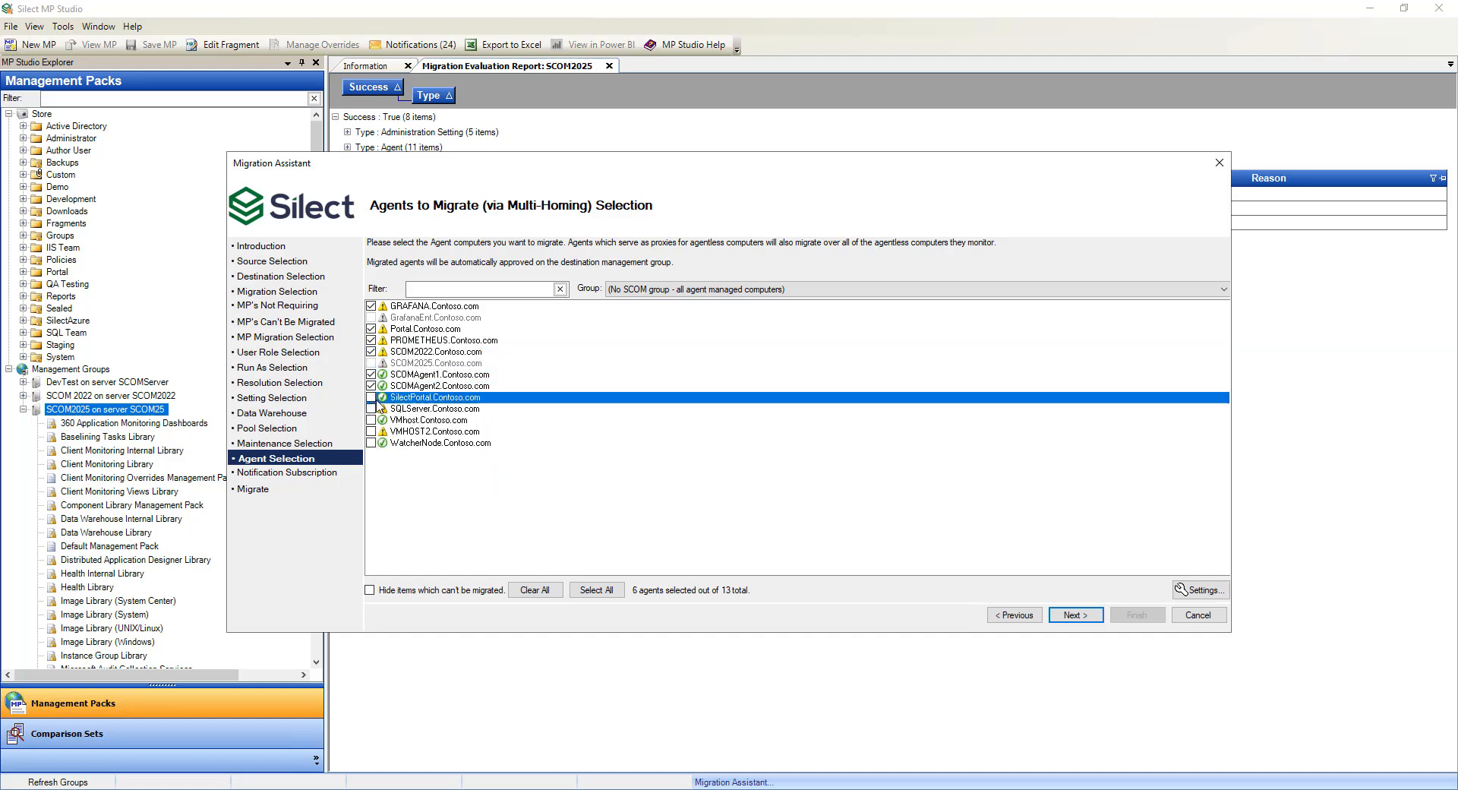
pyautogui.click(370, 409)
pyautogui.click(371, 420)
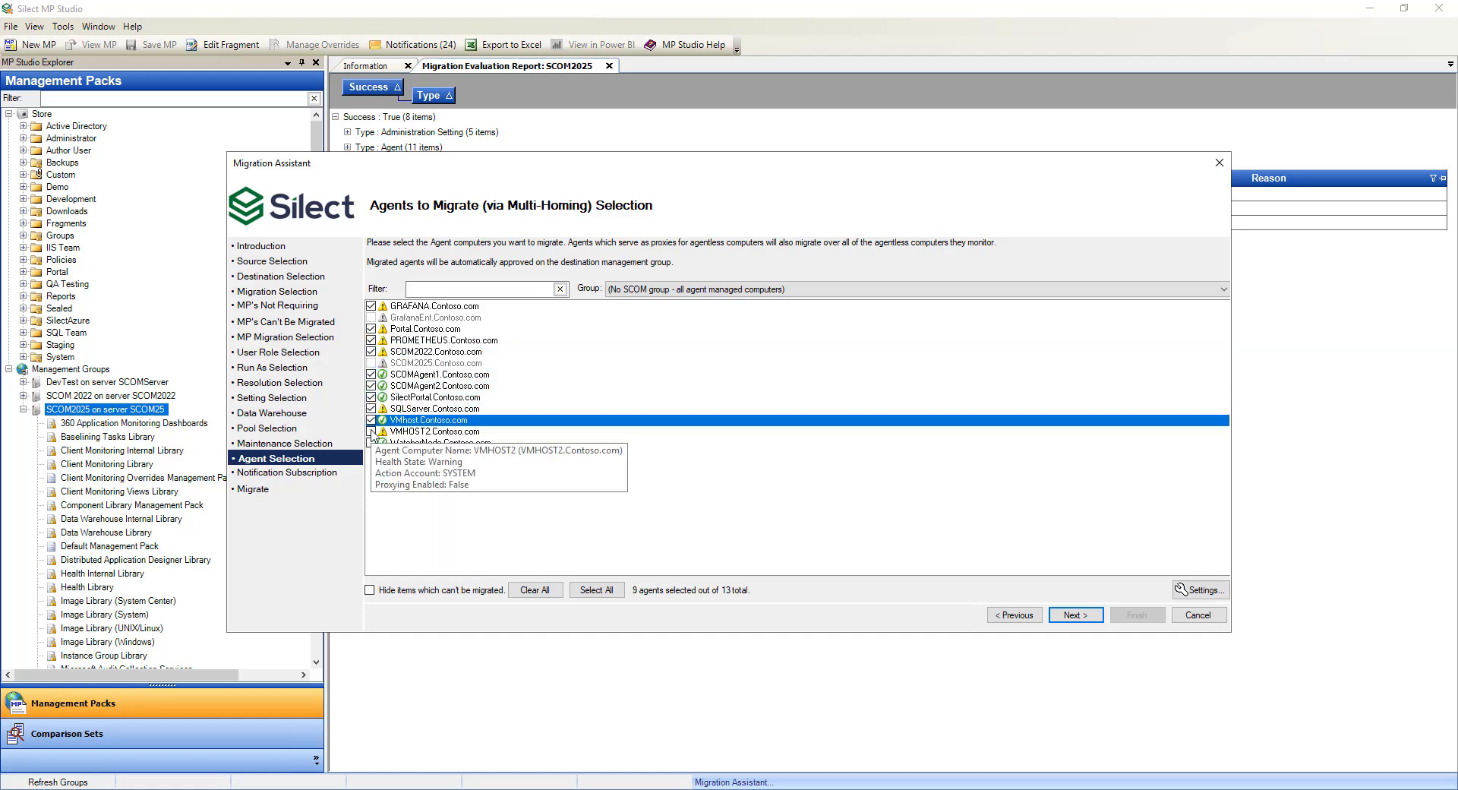
pyautogui.click(371, 432)
pyautogui.click(372, 443)
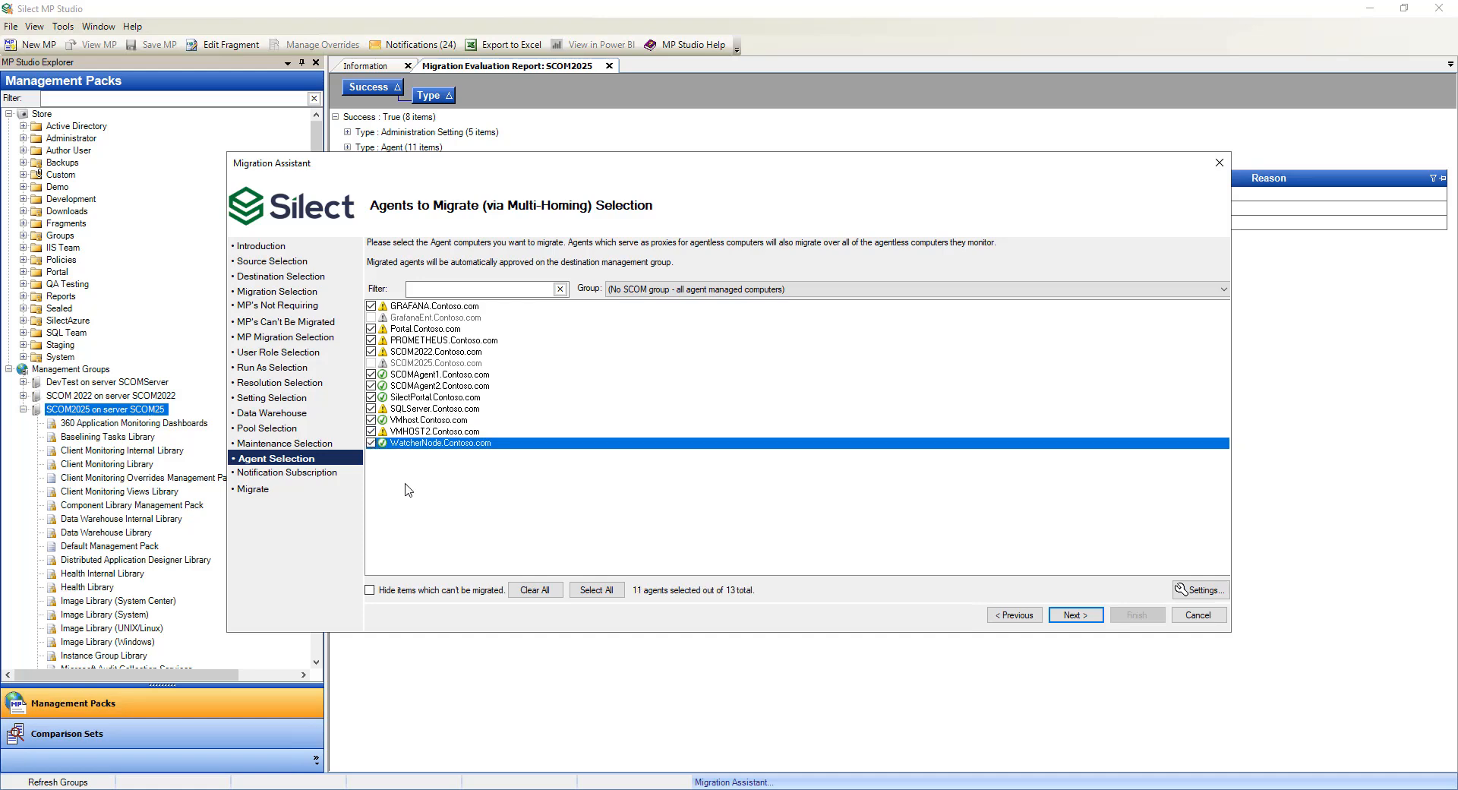
pyautogui.click(1082, 621)
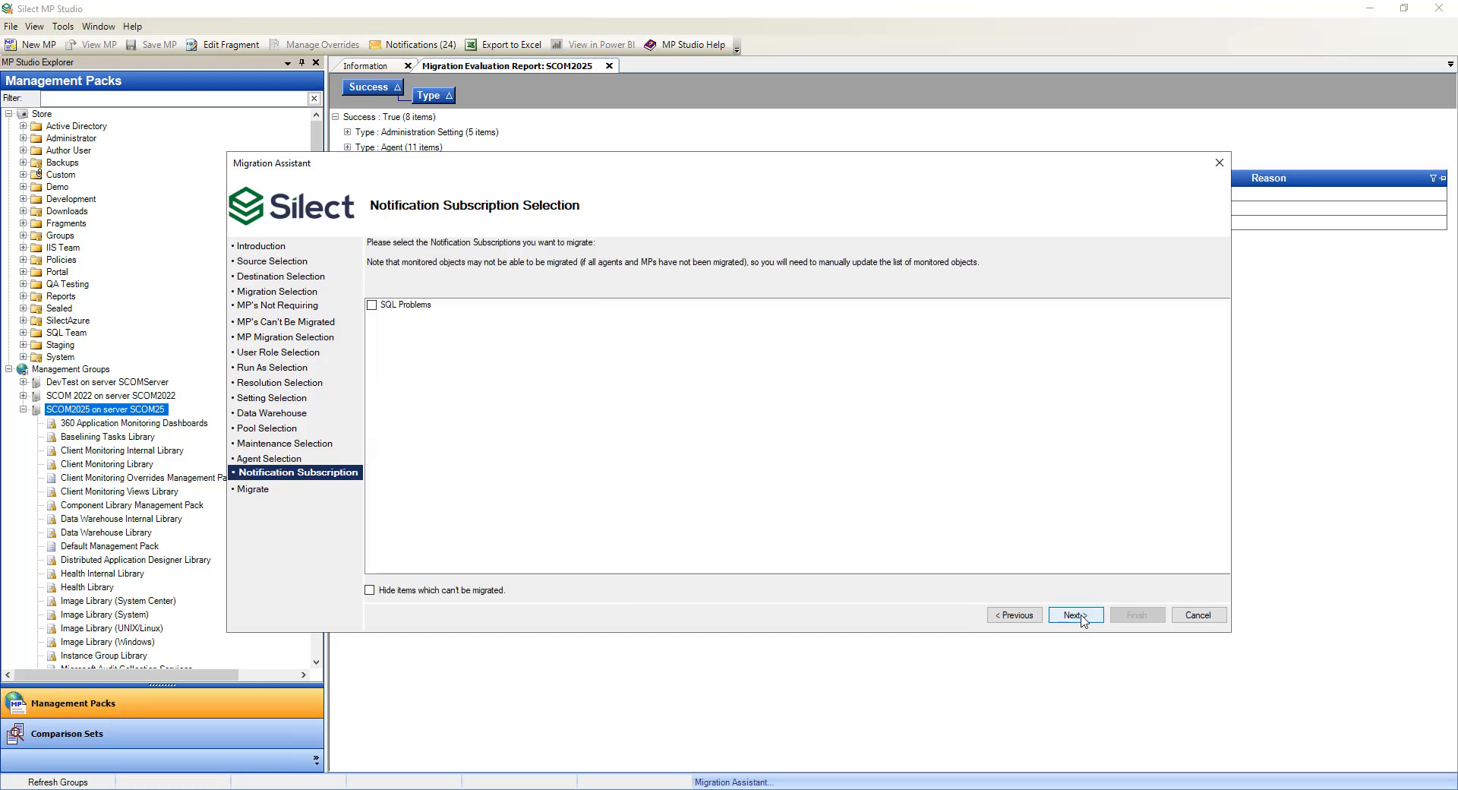
# Select the SQL Problems notification subscription for migration and run the migration from DevTest to SCOM2025
pyautogui.click(375, 305)
pyautogui.click(1085, 617)
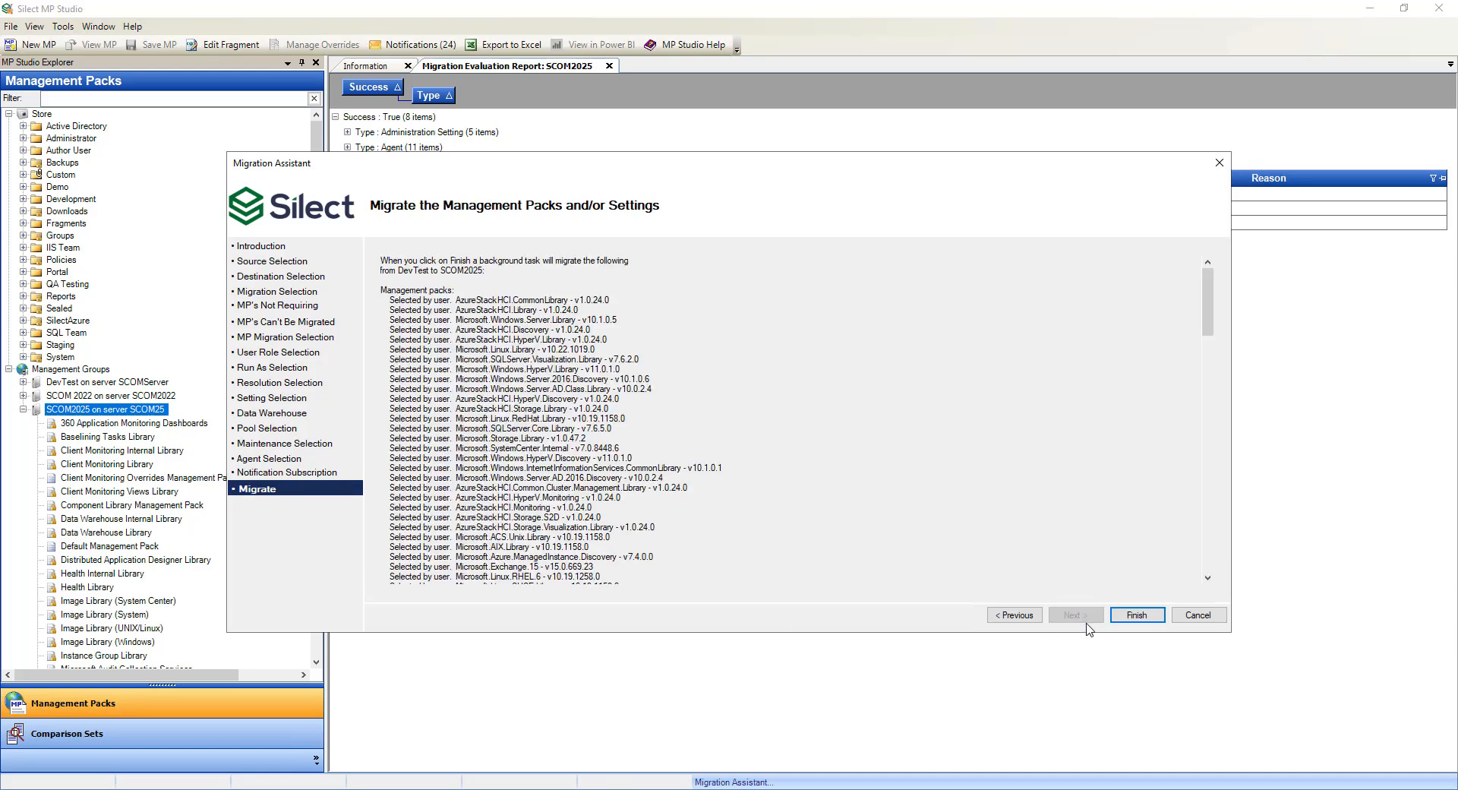
pyautogui.click(1137, 615)
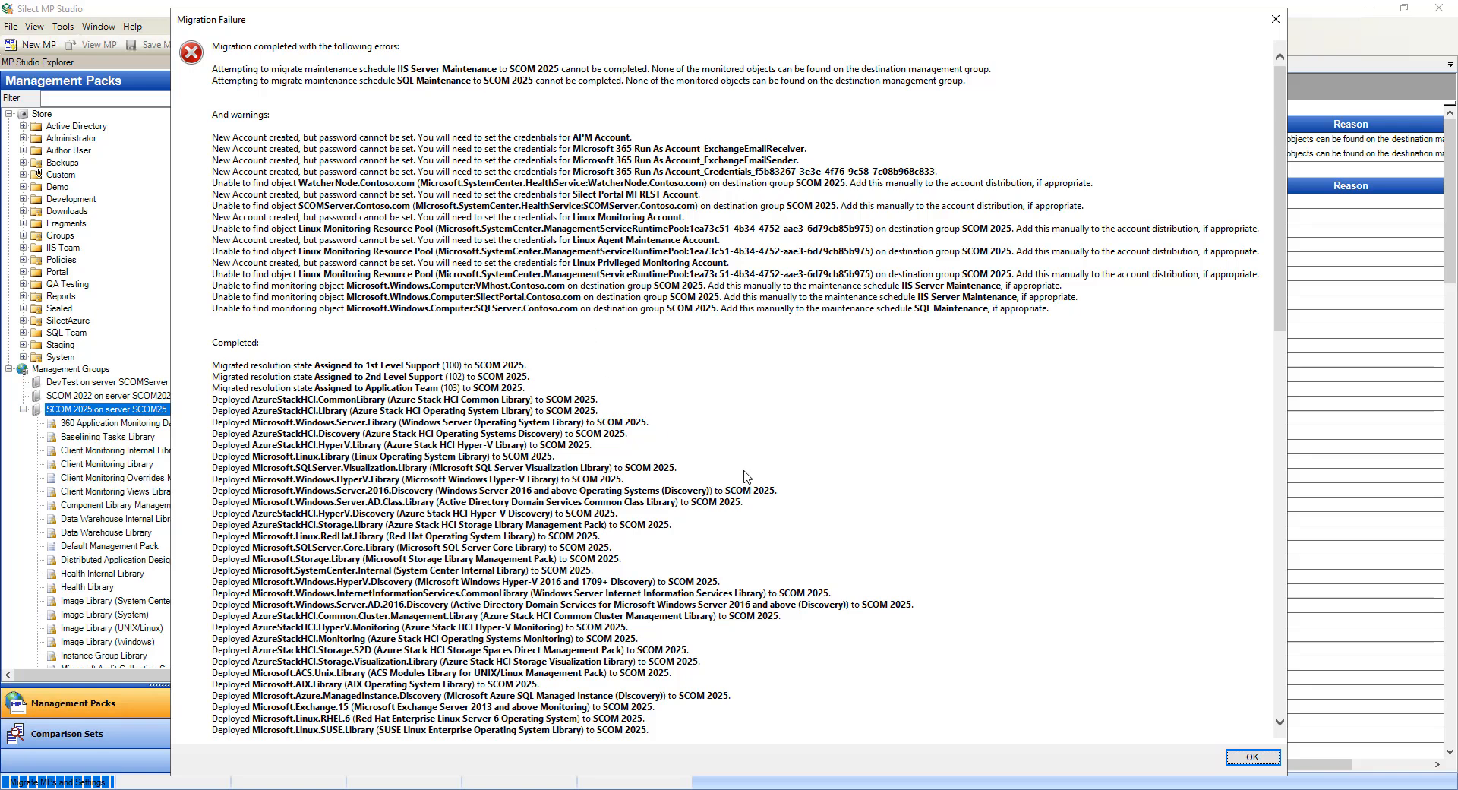
# Read through the migration results, including errors, warnings and completed items, and dismiss the summary
pyautogui.scroll(-20, 954, 463)
pyautogui.scroll(-2, 953, 461)
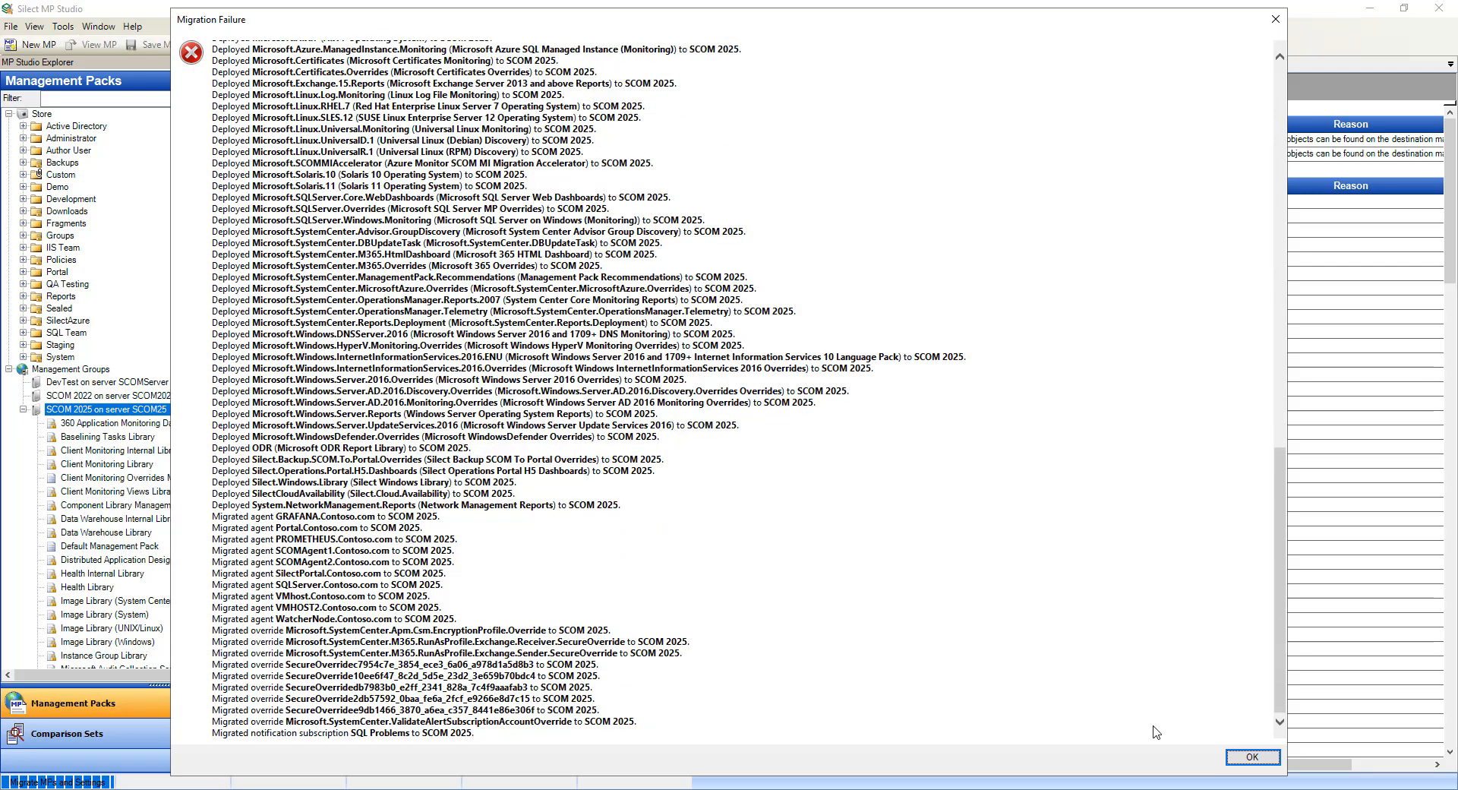
pyautogui.click(1253, 758)
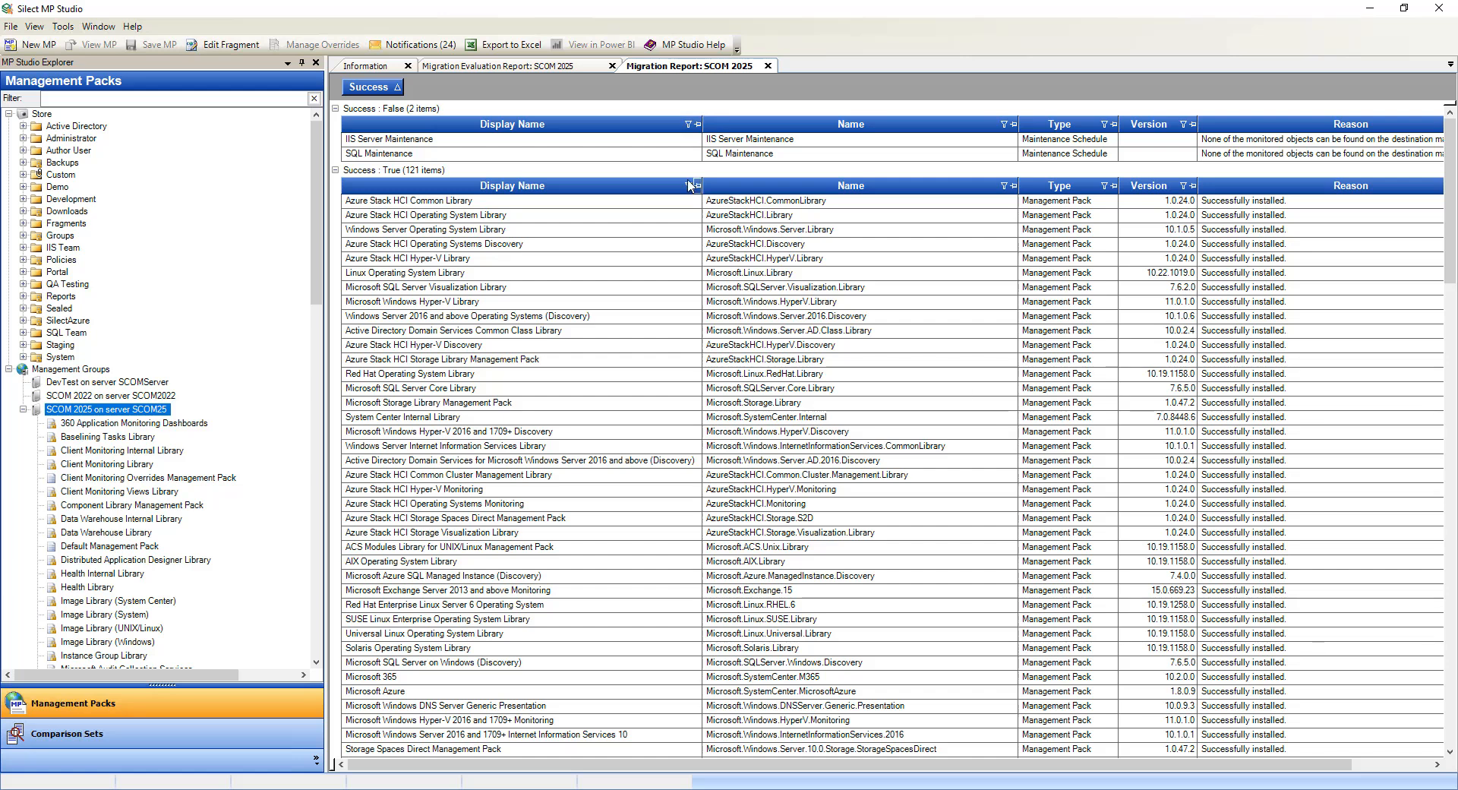
# Examine the reasons given for the IIS Server Maintenance and SQL Maintenance schedules in the migration report
pyautogui.click(498, 141)
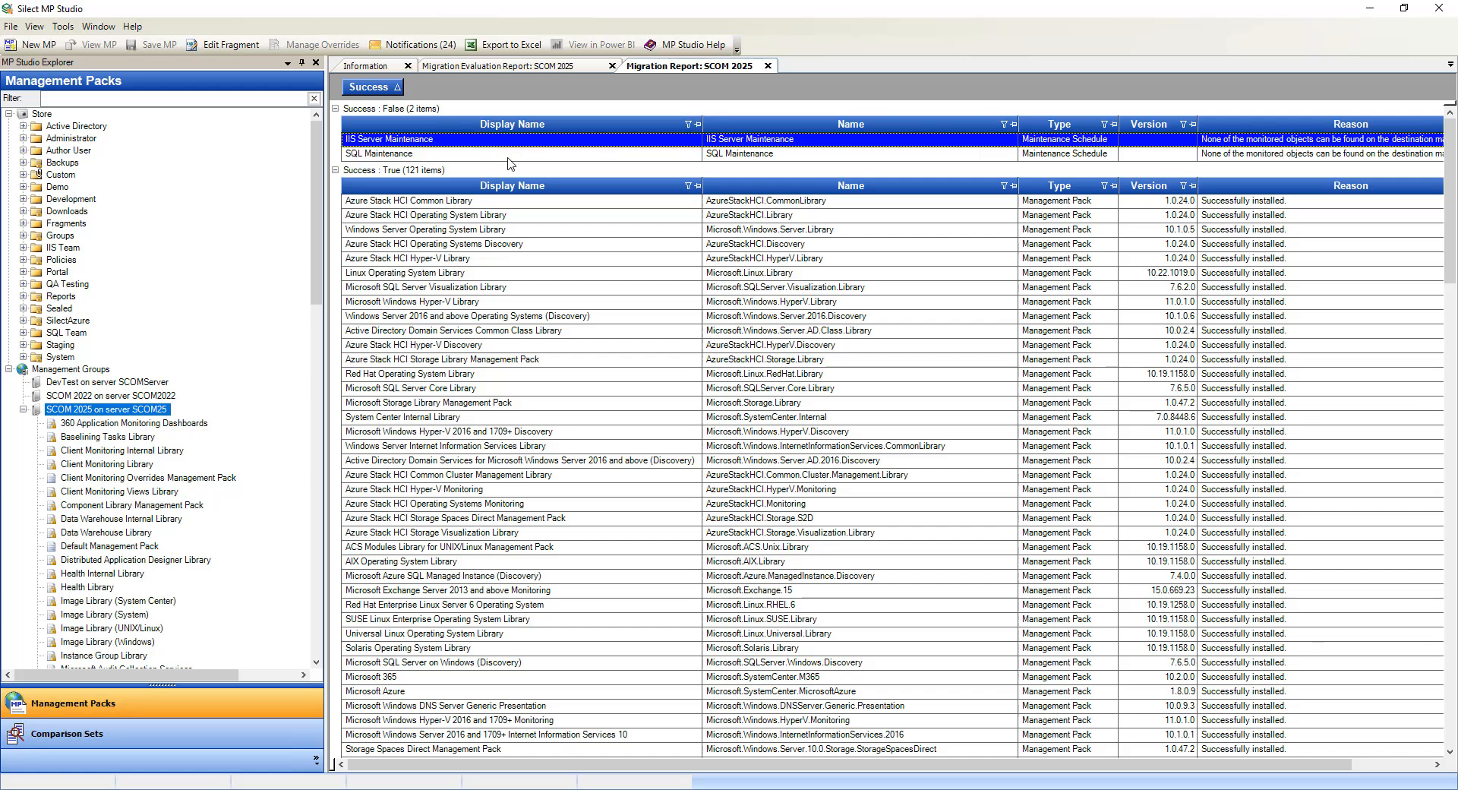
pyautogui.click(499, 154)
pyautogui.click(489, 144)
pyautogui.moveTo(1266, 763); pyautogui.dragTo(1409, 782)
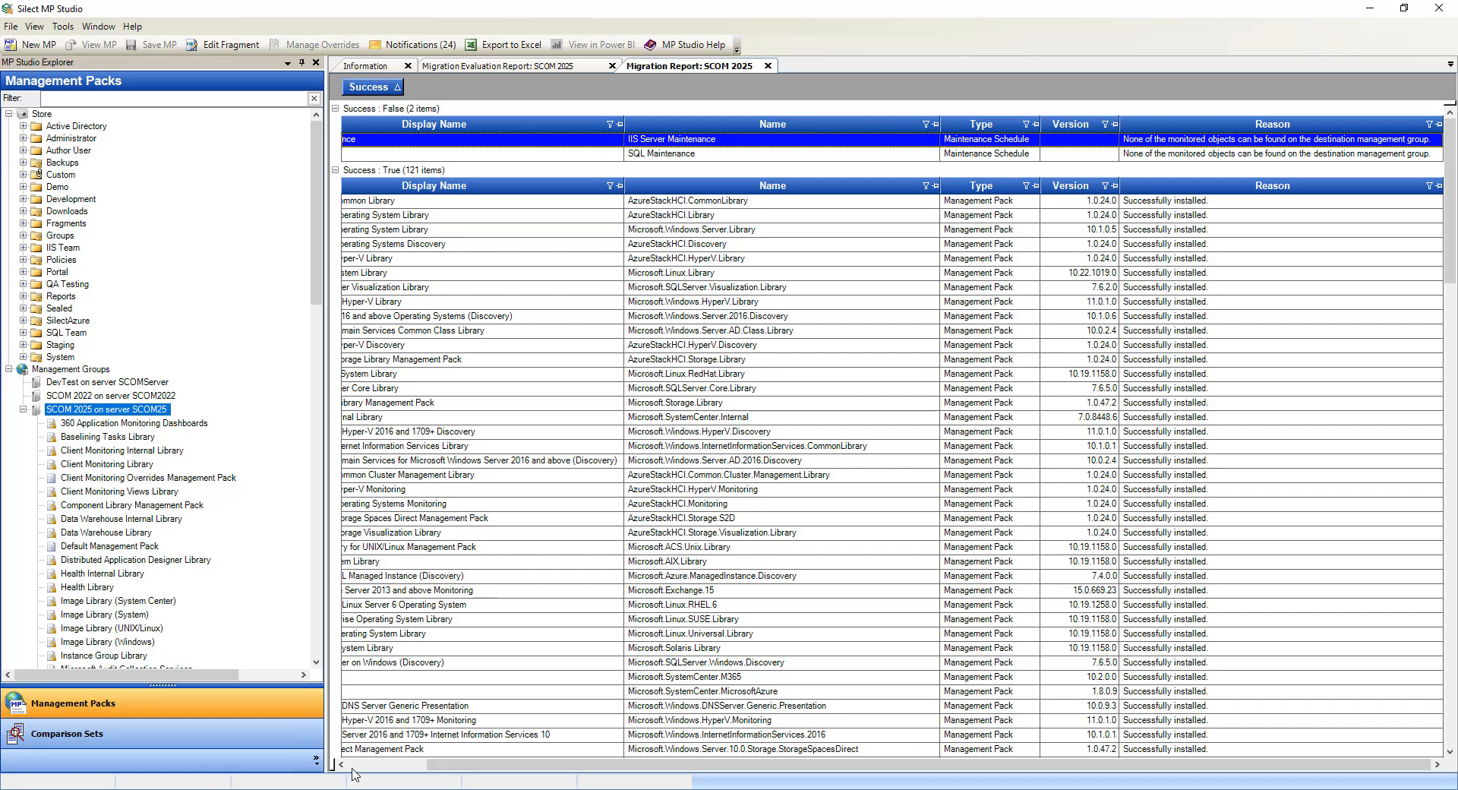
pyautogui.click(385, 769)
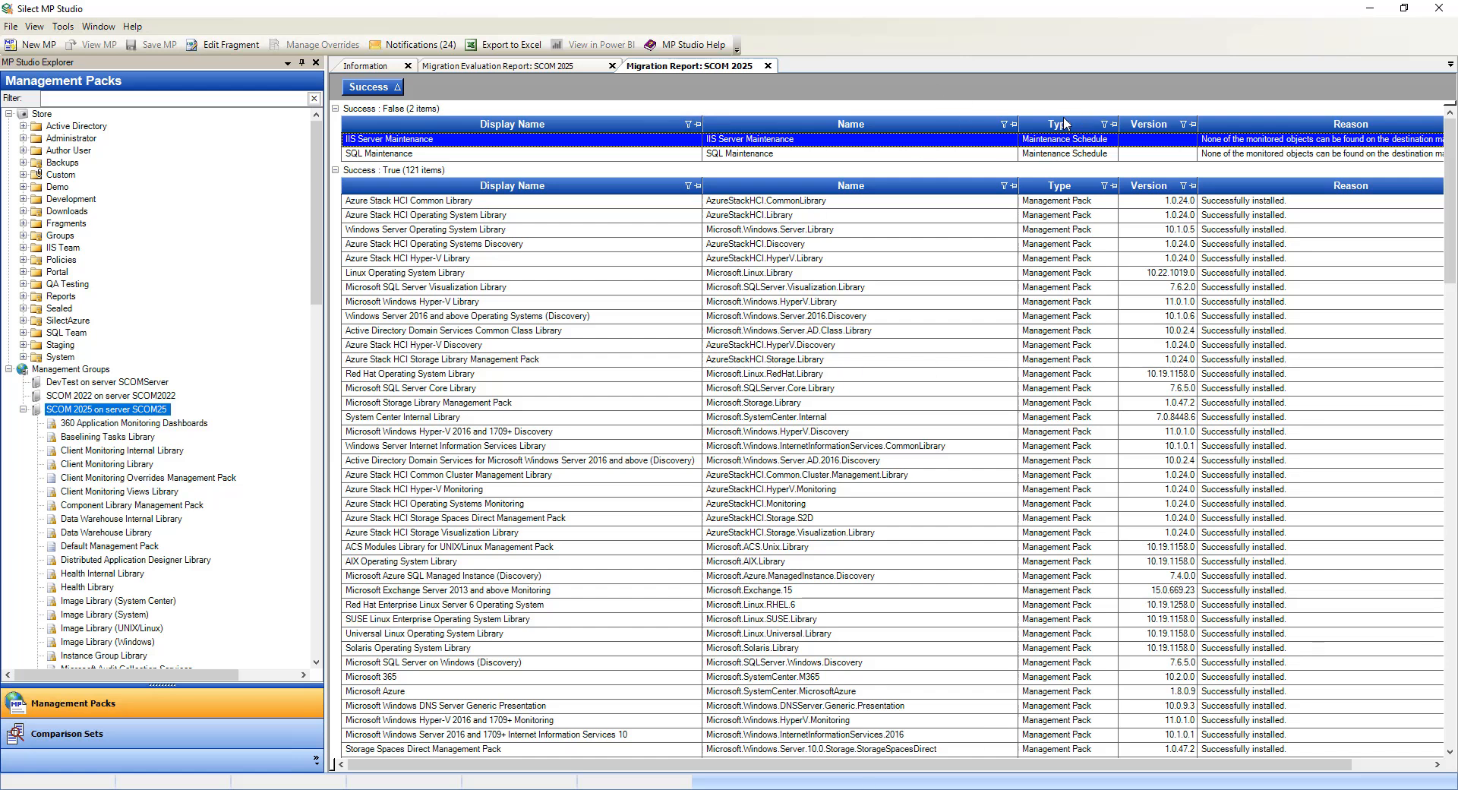
# Group the migration report by type within success and review the categories of successfully migrated items
pyautogui.moveTo(1067, 123); pyautogui.dragTo(999, 90)
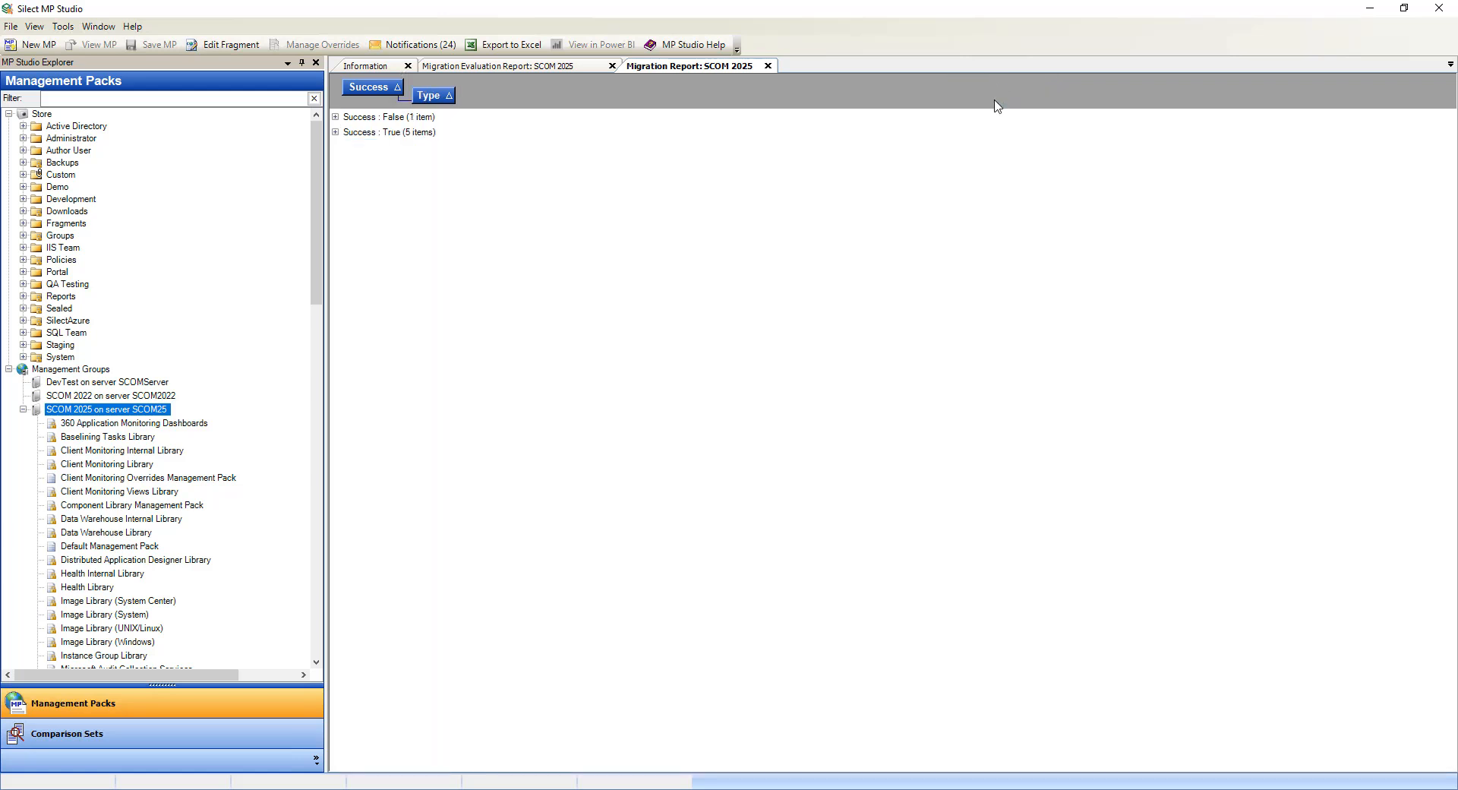
pyautogui.click(336, 132)
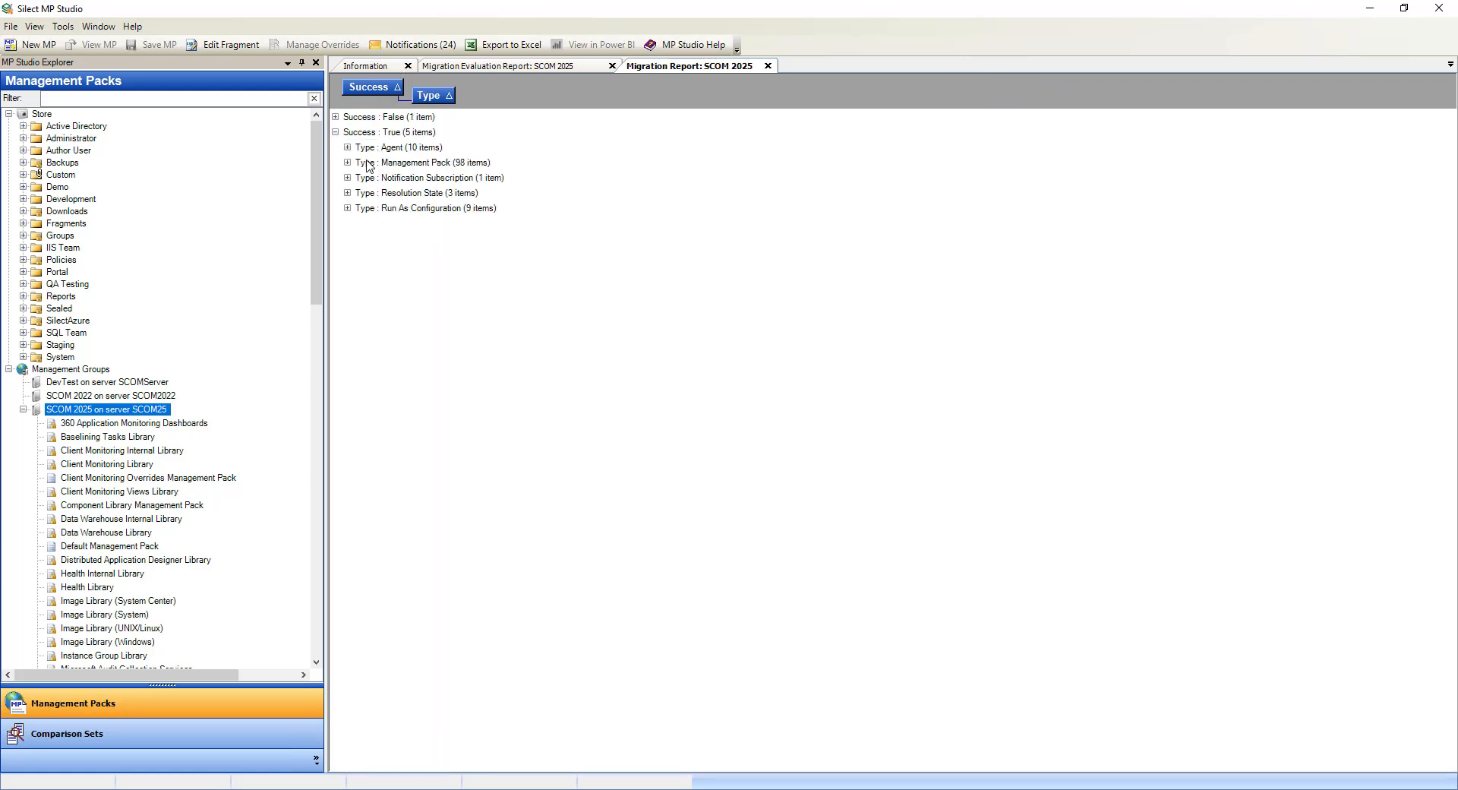
pyautogui.click(336, 132)
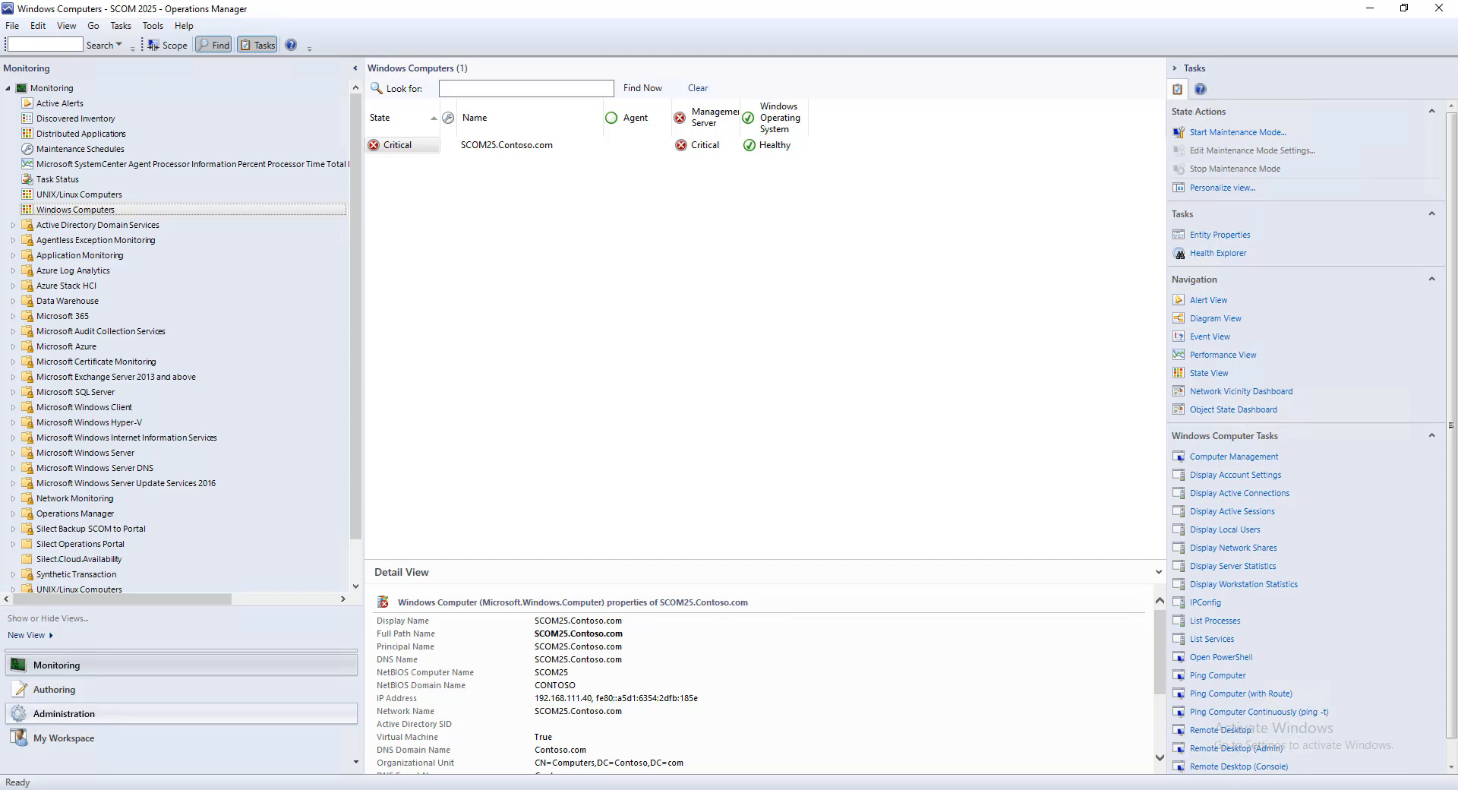
# Switch to the SCOM 2025 Operations Manager console and review the installed management packs and the Windows Computers view
pyautogui.click(62, 721)
pyautogui.click(63, 721)
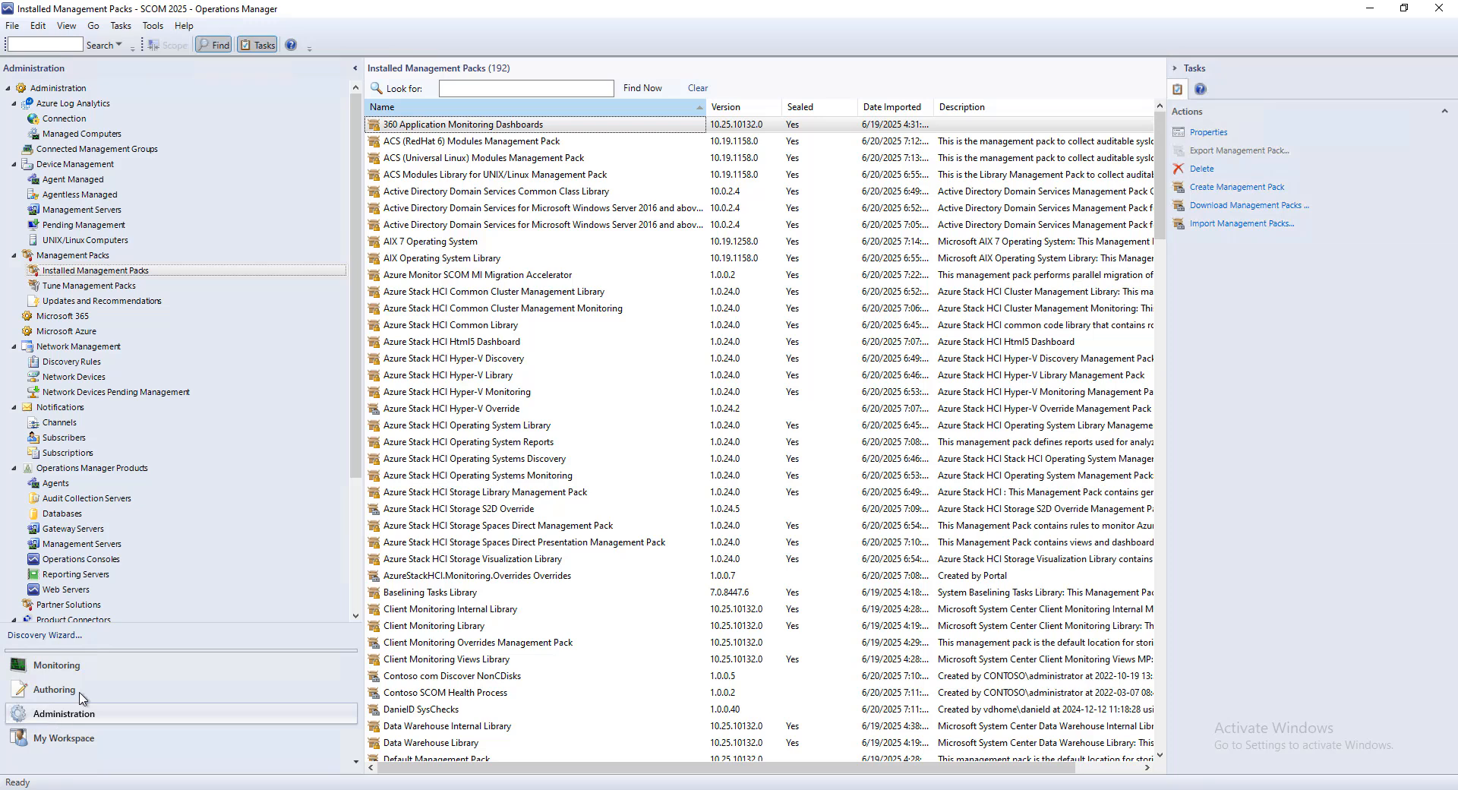
pyautogui.click(76, 666)
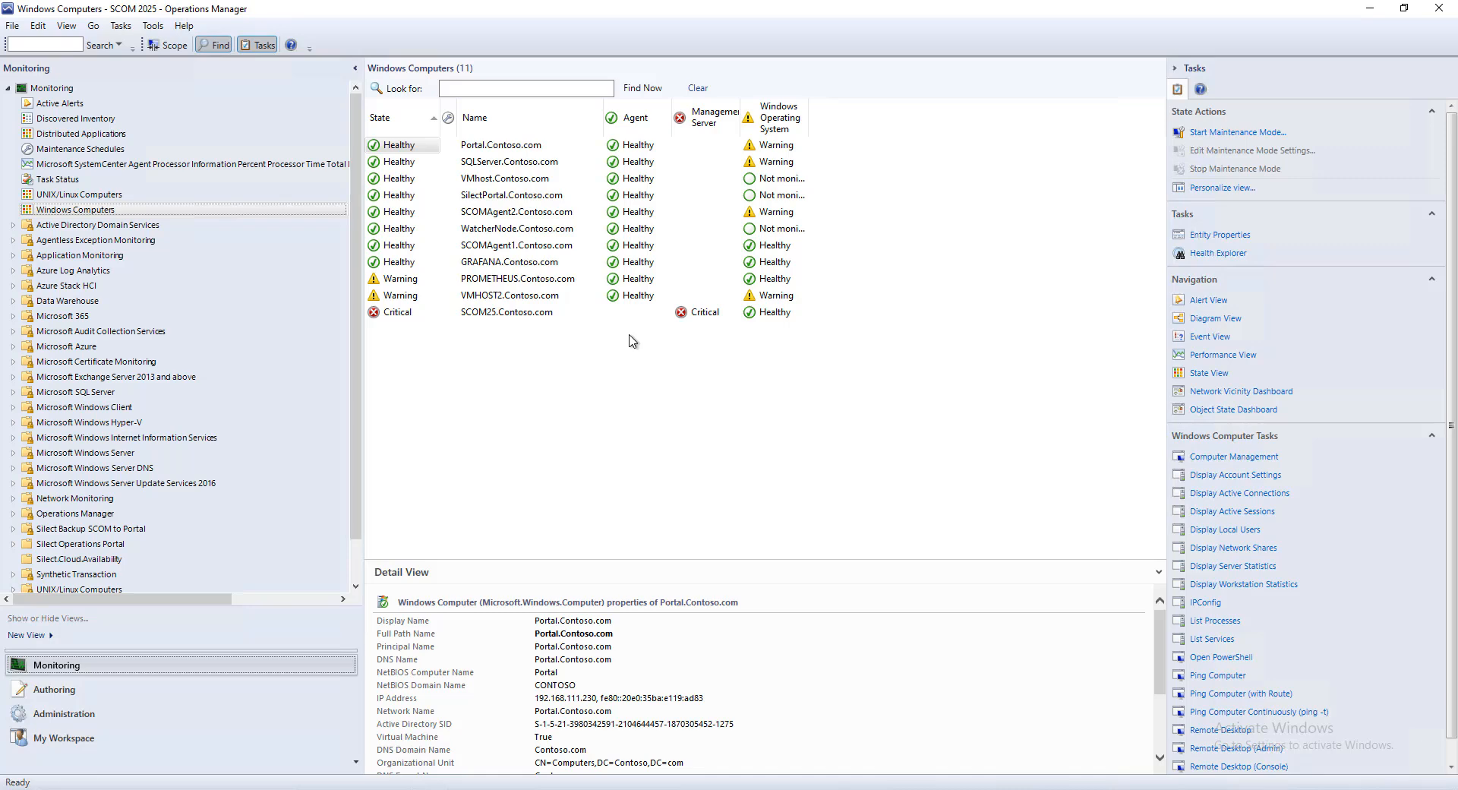
# Check the server Security setting for manually installed agents in Administration, and return to the Windows Computers view
pyautogui.click(101, 719)
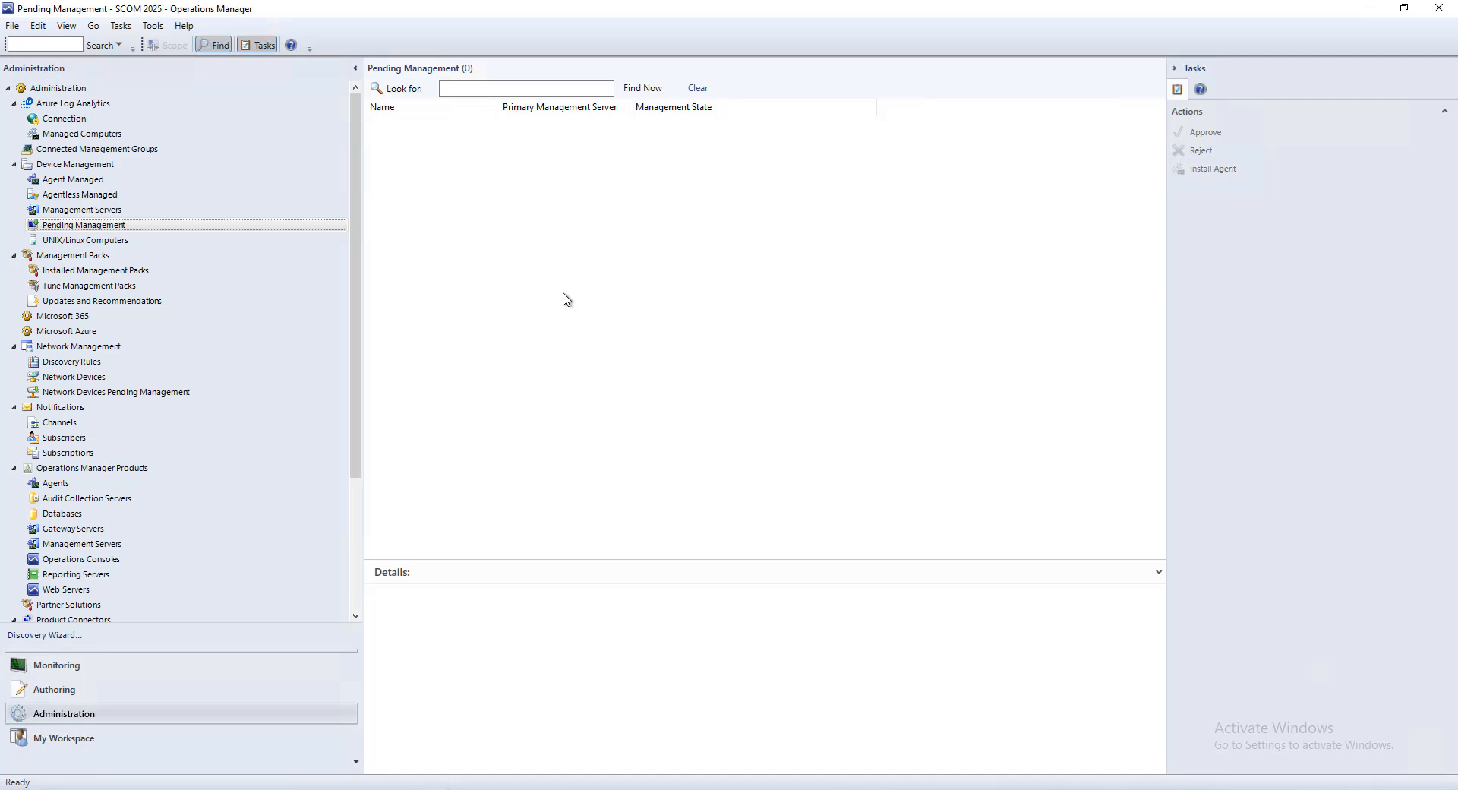
pyautogui.scroll(-4, 202, 466)
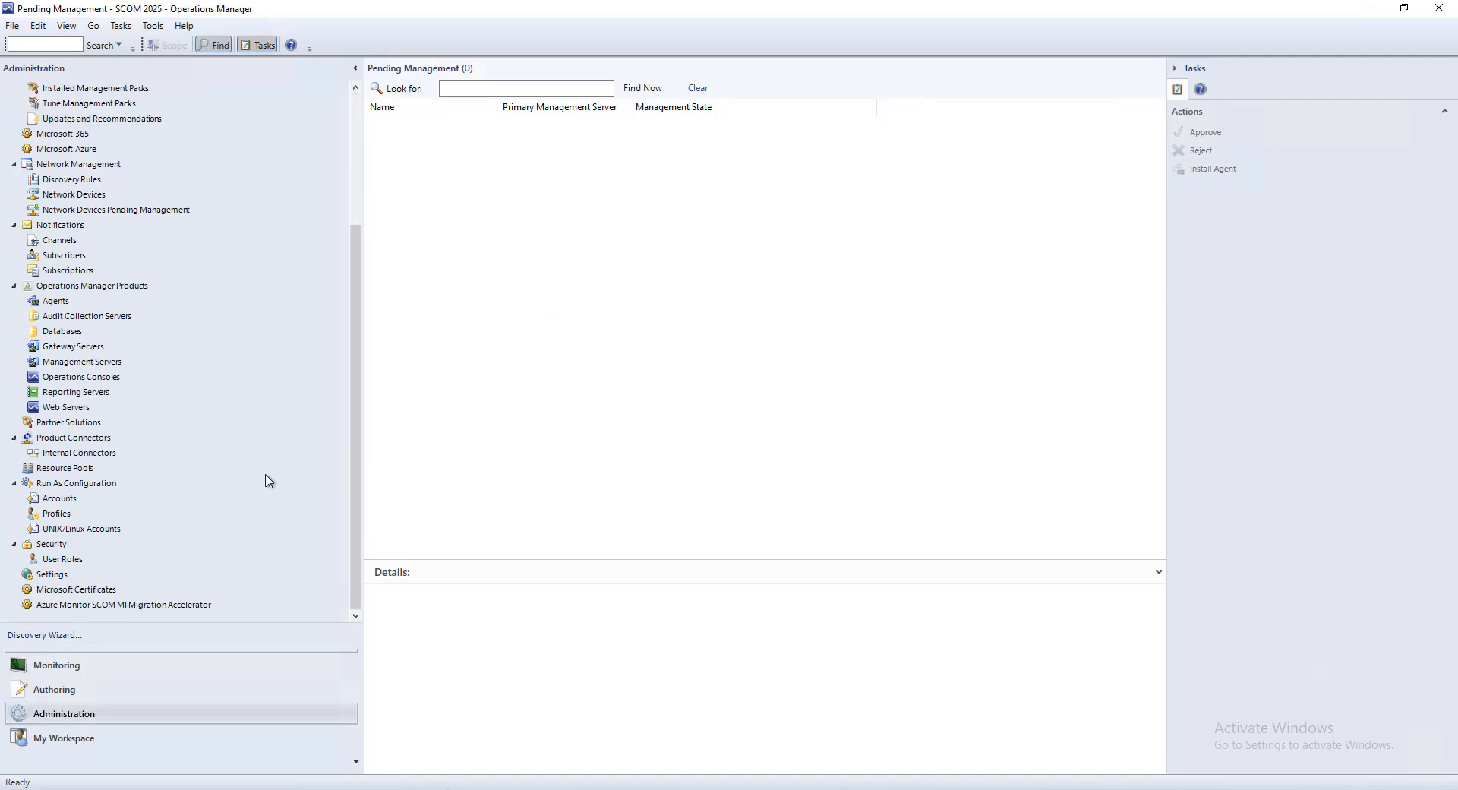
pyautogui.click(58, 579)
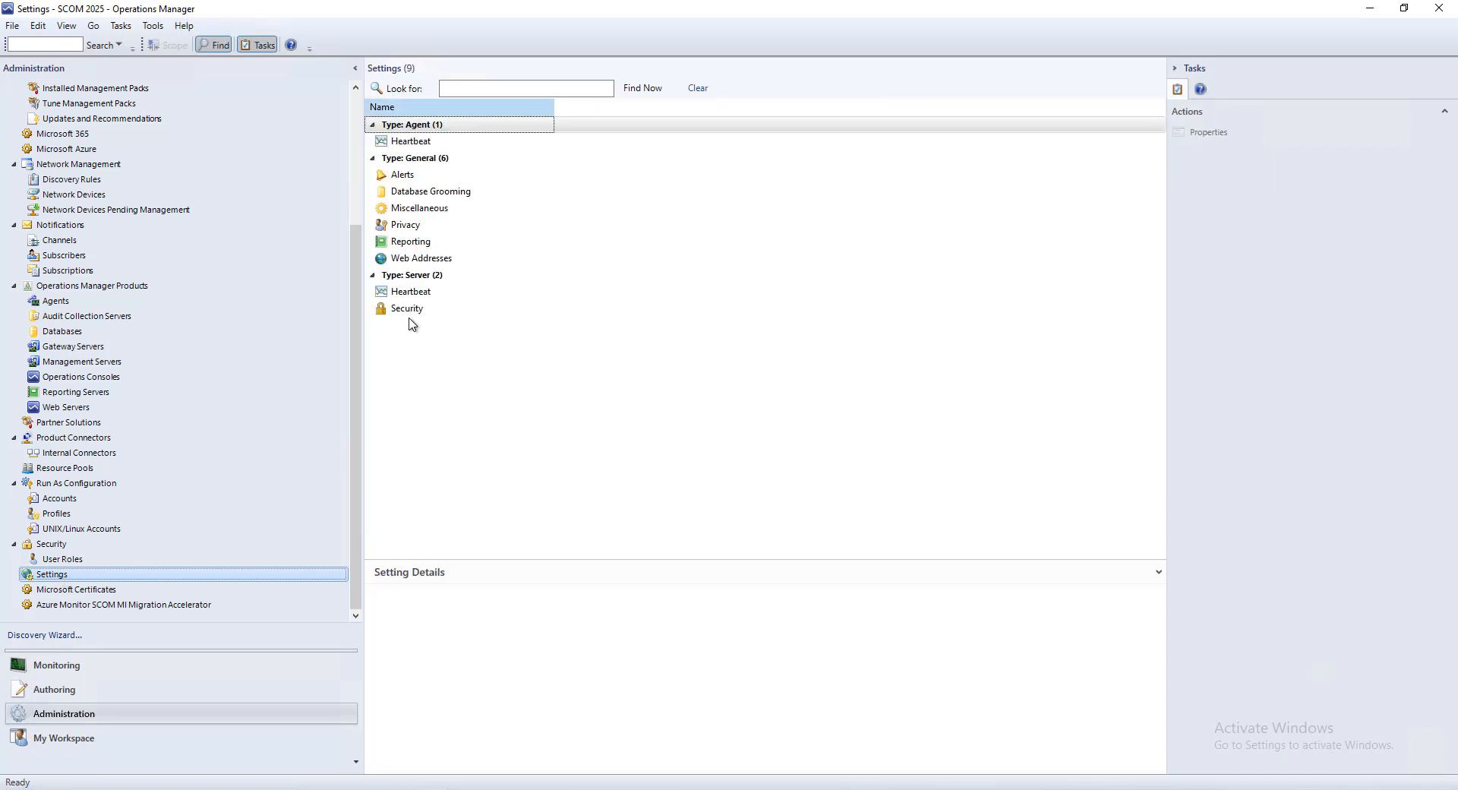
pyautogui.doubleClick(404, 310)
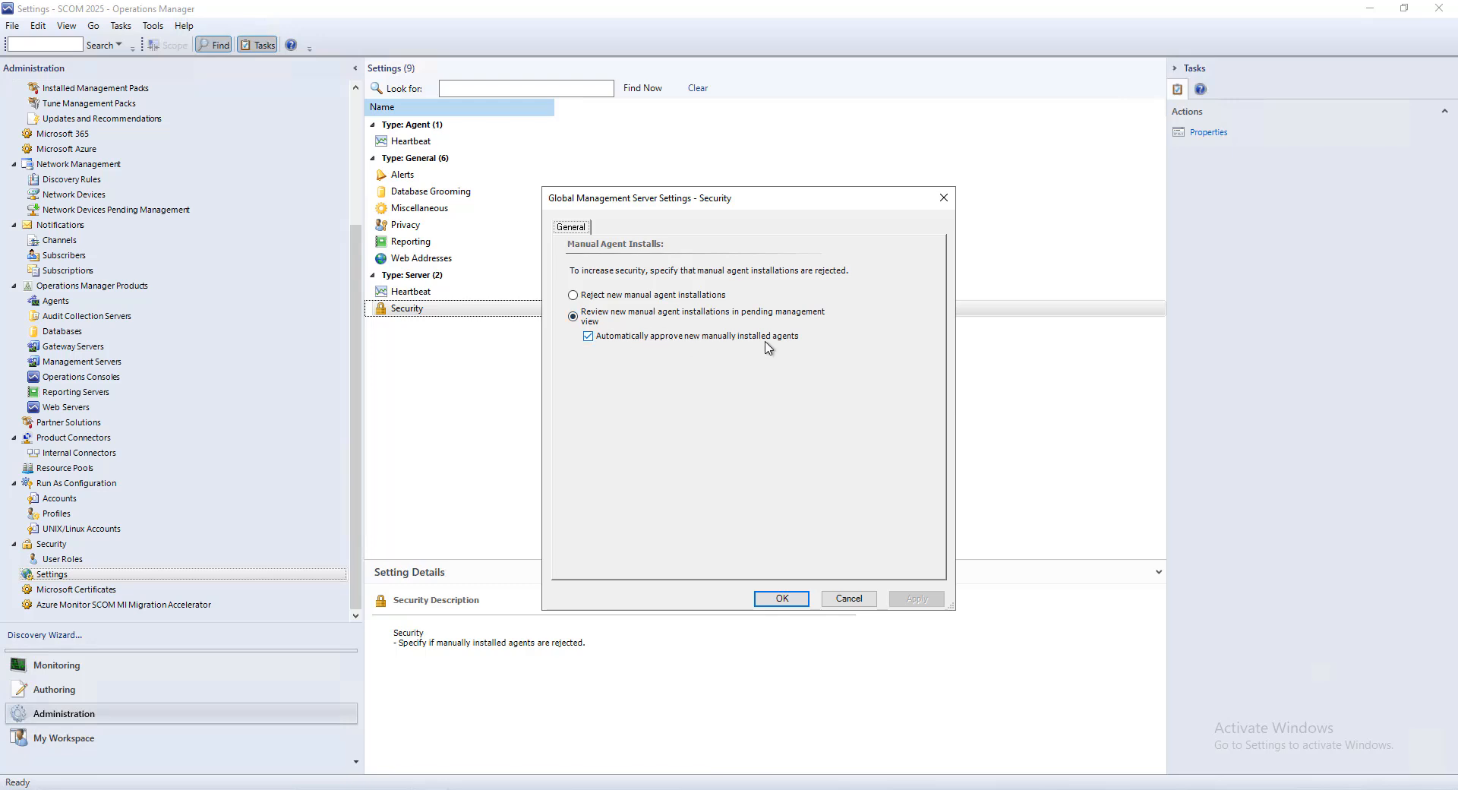
pyautogui.click(783, 600)
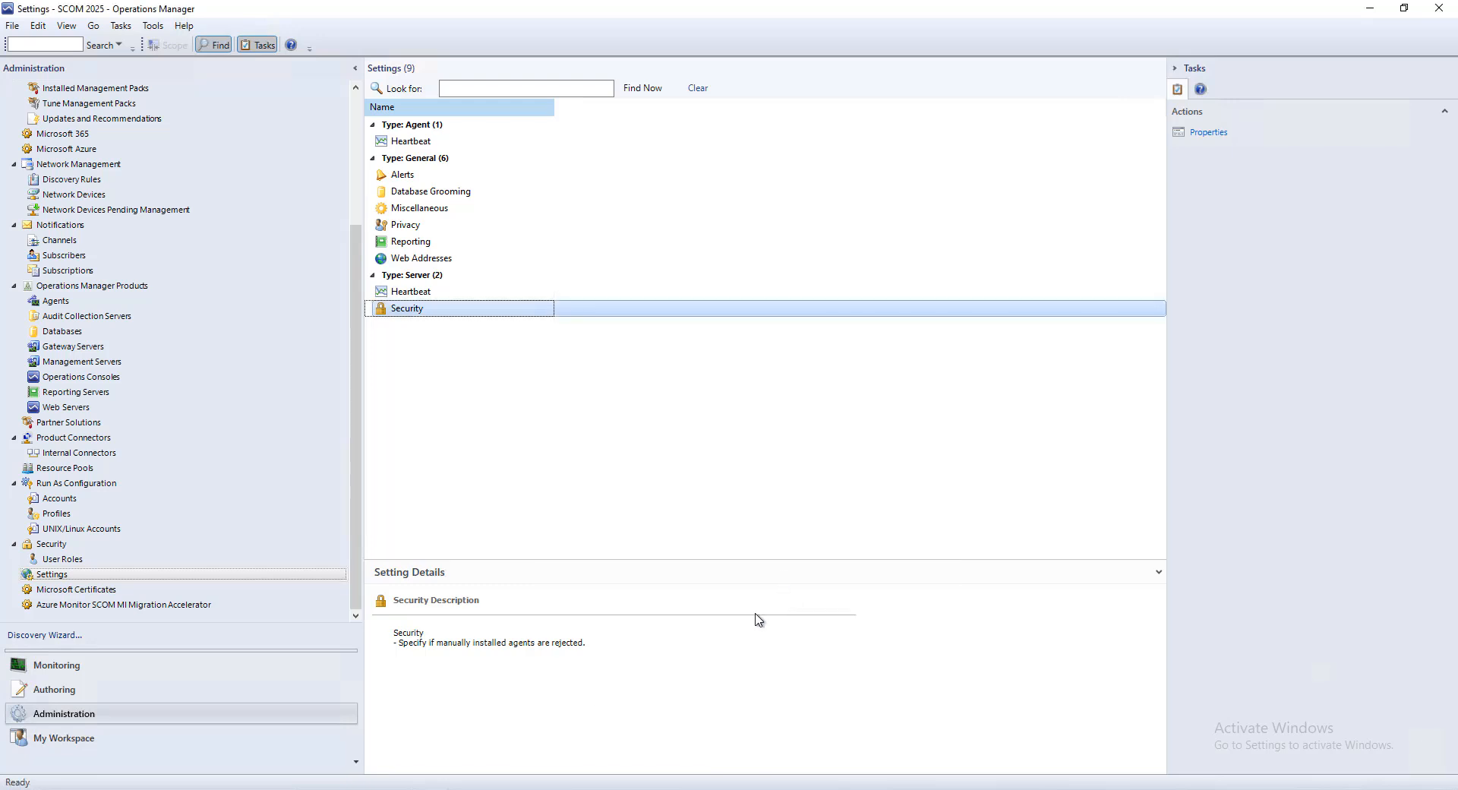
pyautogui.click(96, 667)
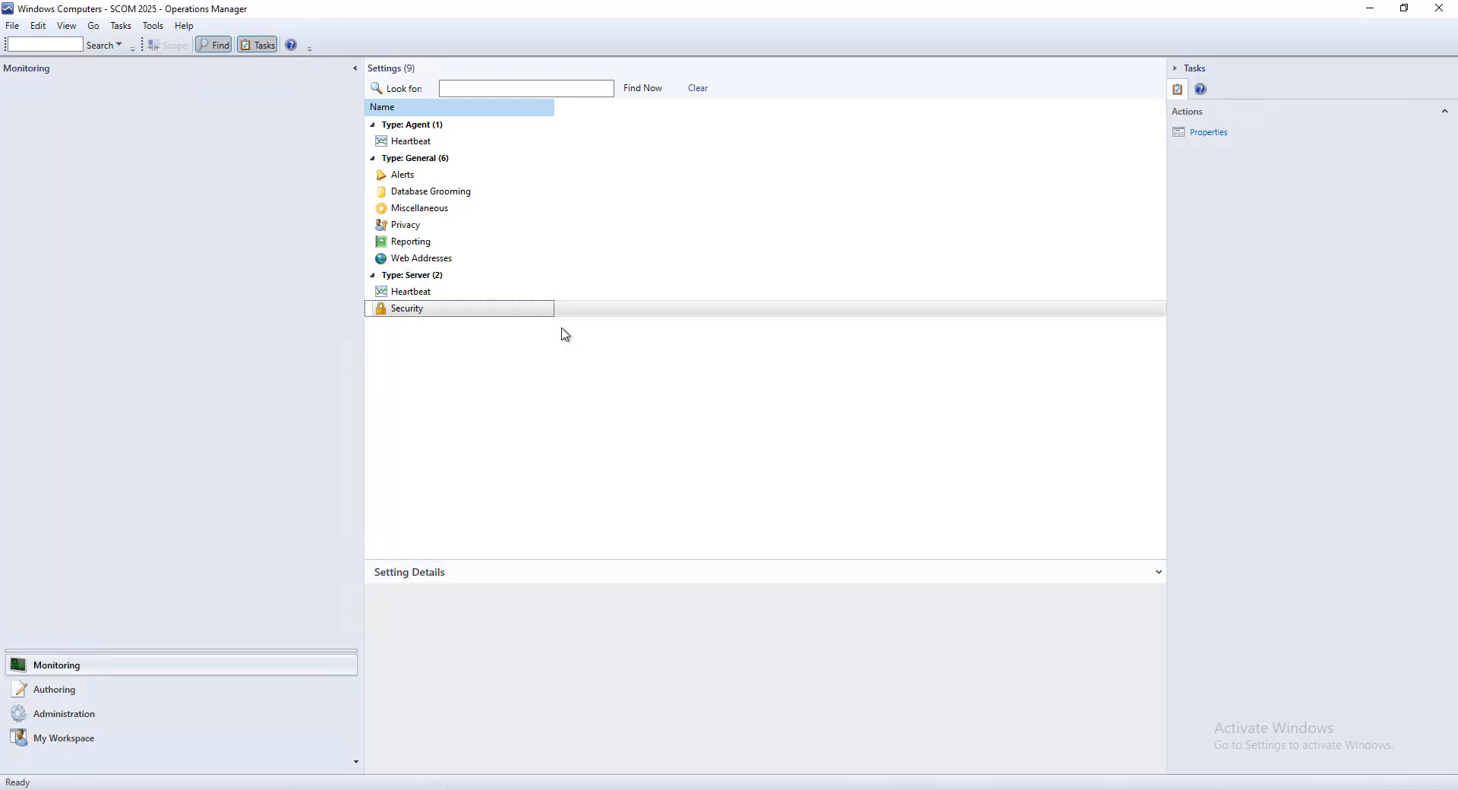